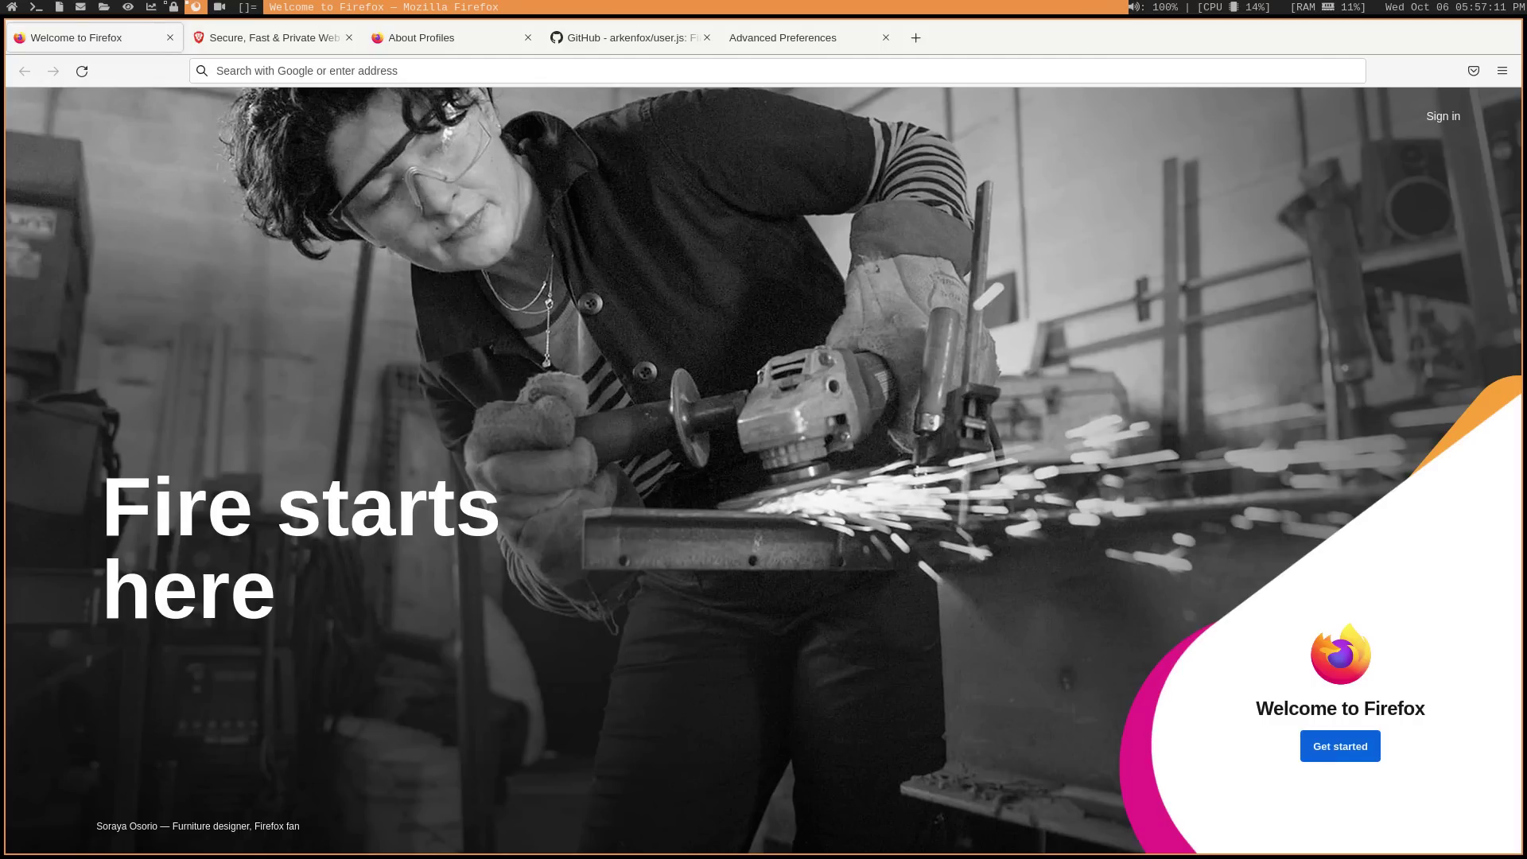
Step: Switch to the Brave site tab, then back to the Welcome to Firefox tab
{"action": "left_click", "coordinate": [259, 37]}
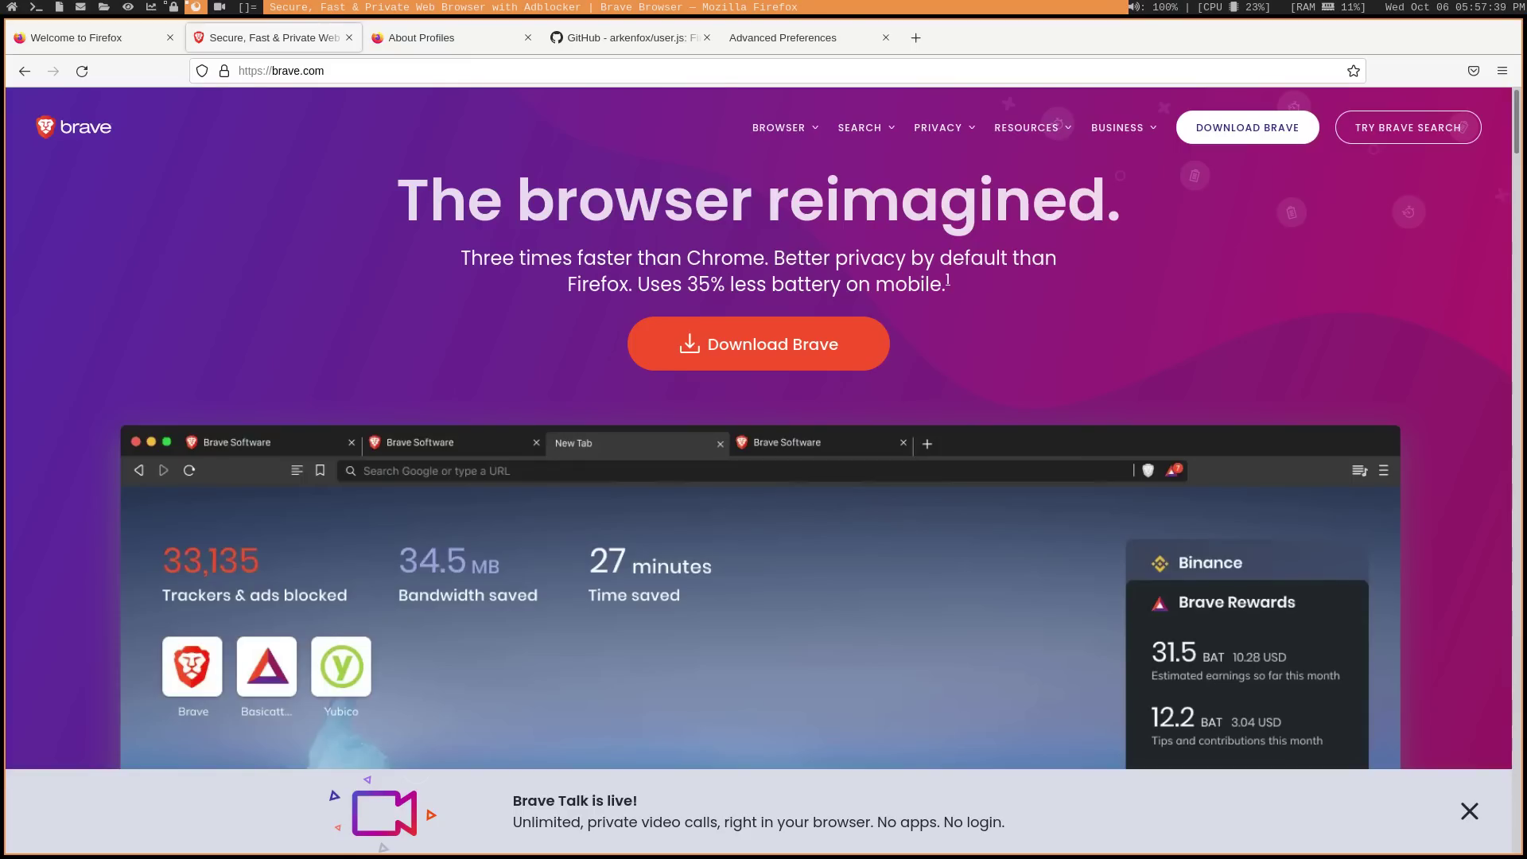
{"action": "left_click", "coordinate": [97, 39]}
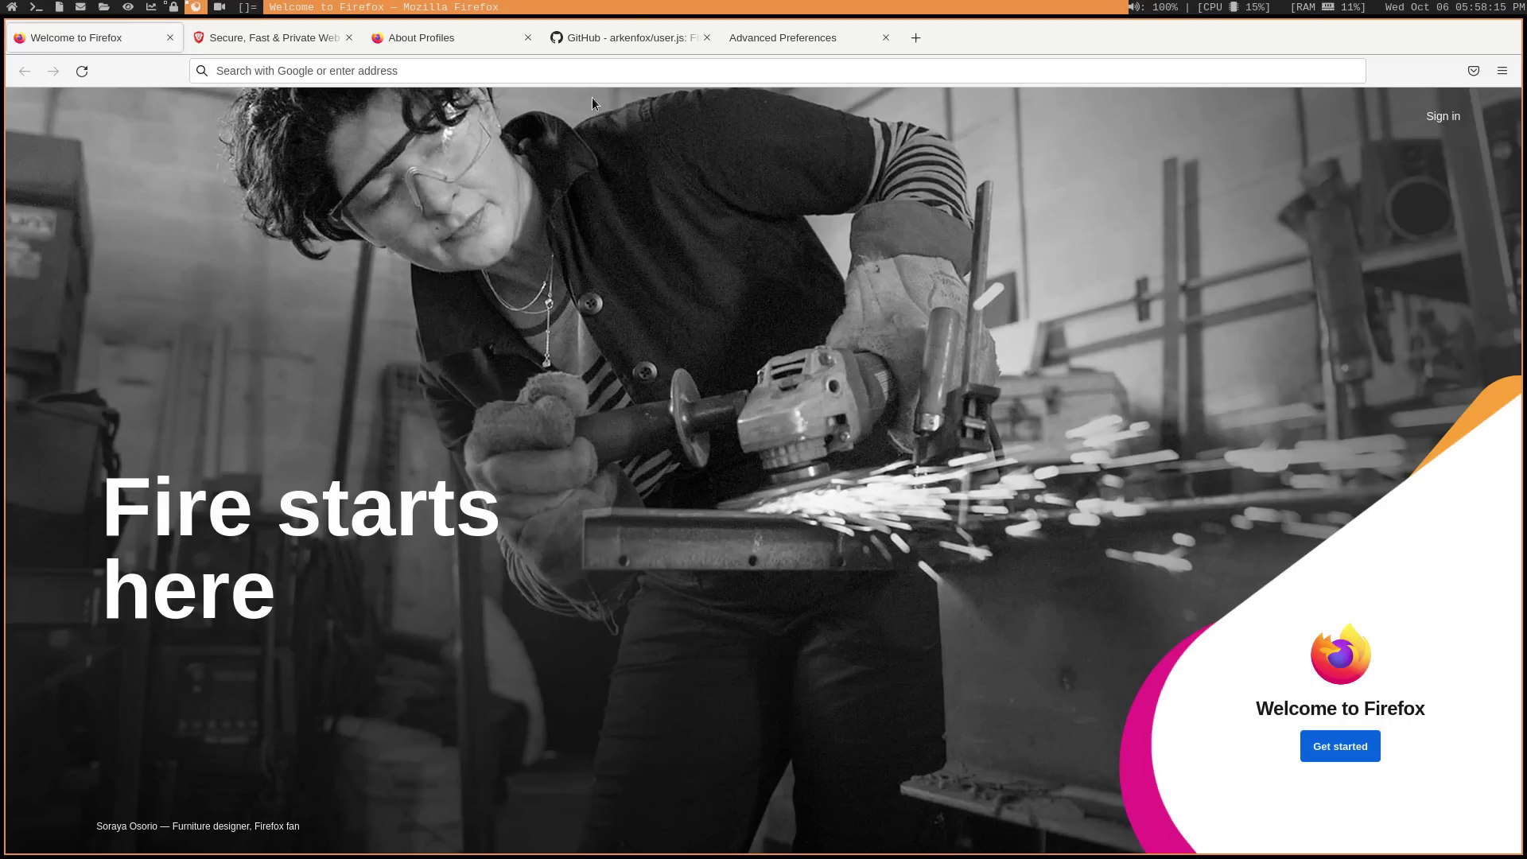
Step: Show the arkenfox/user.js repository, peek at the about:config tab, and return
{"action": "left_click", "coordinate": [632, 29]}
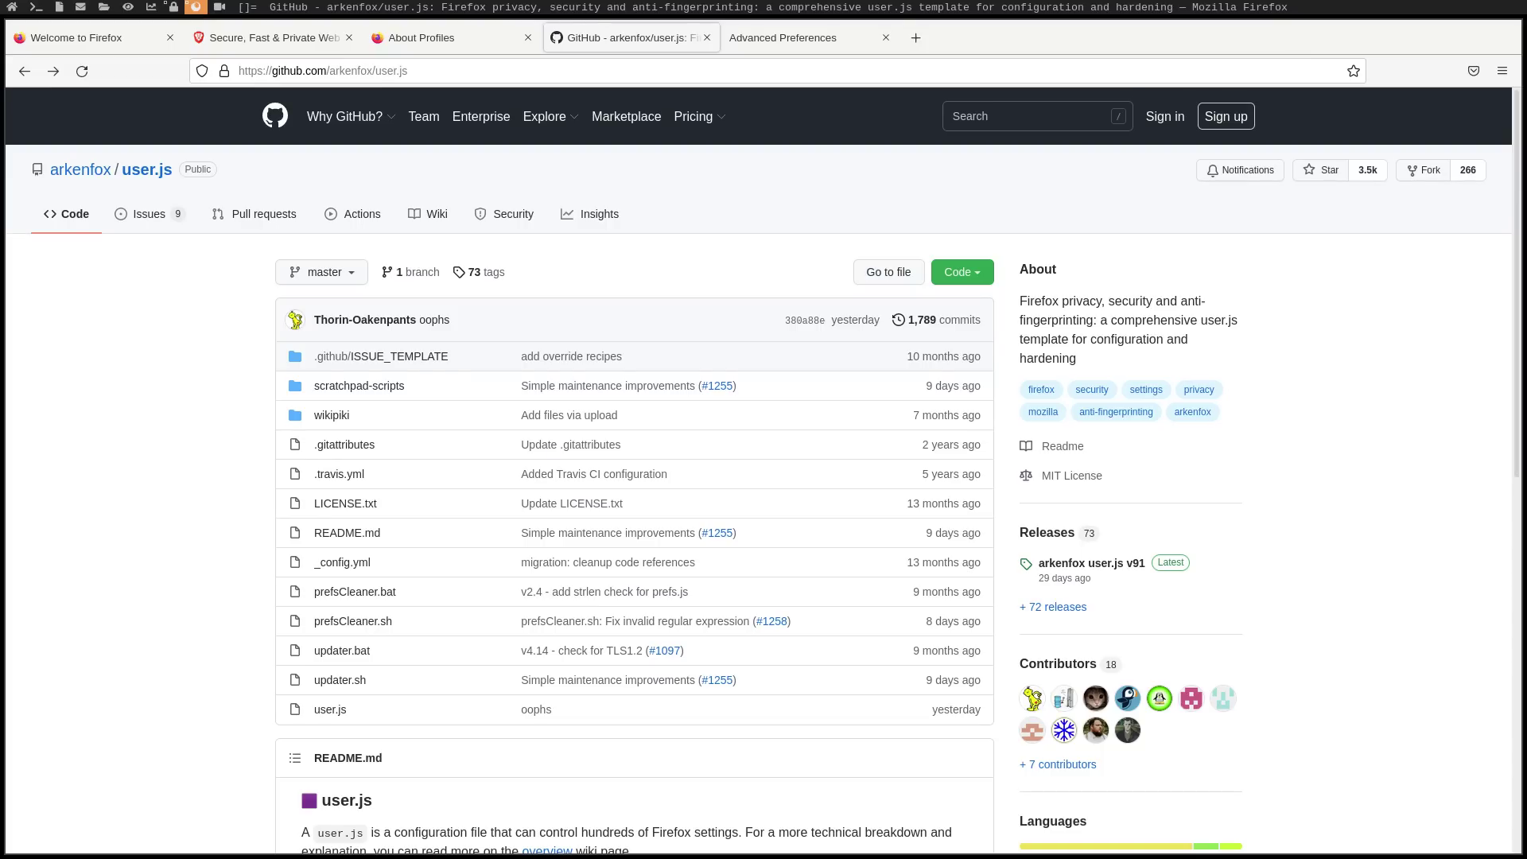
{"action": "left_click", "coordinate": [750, 45]}
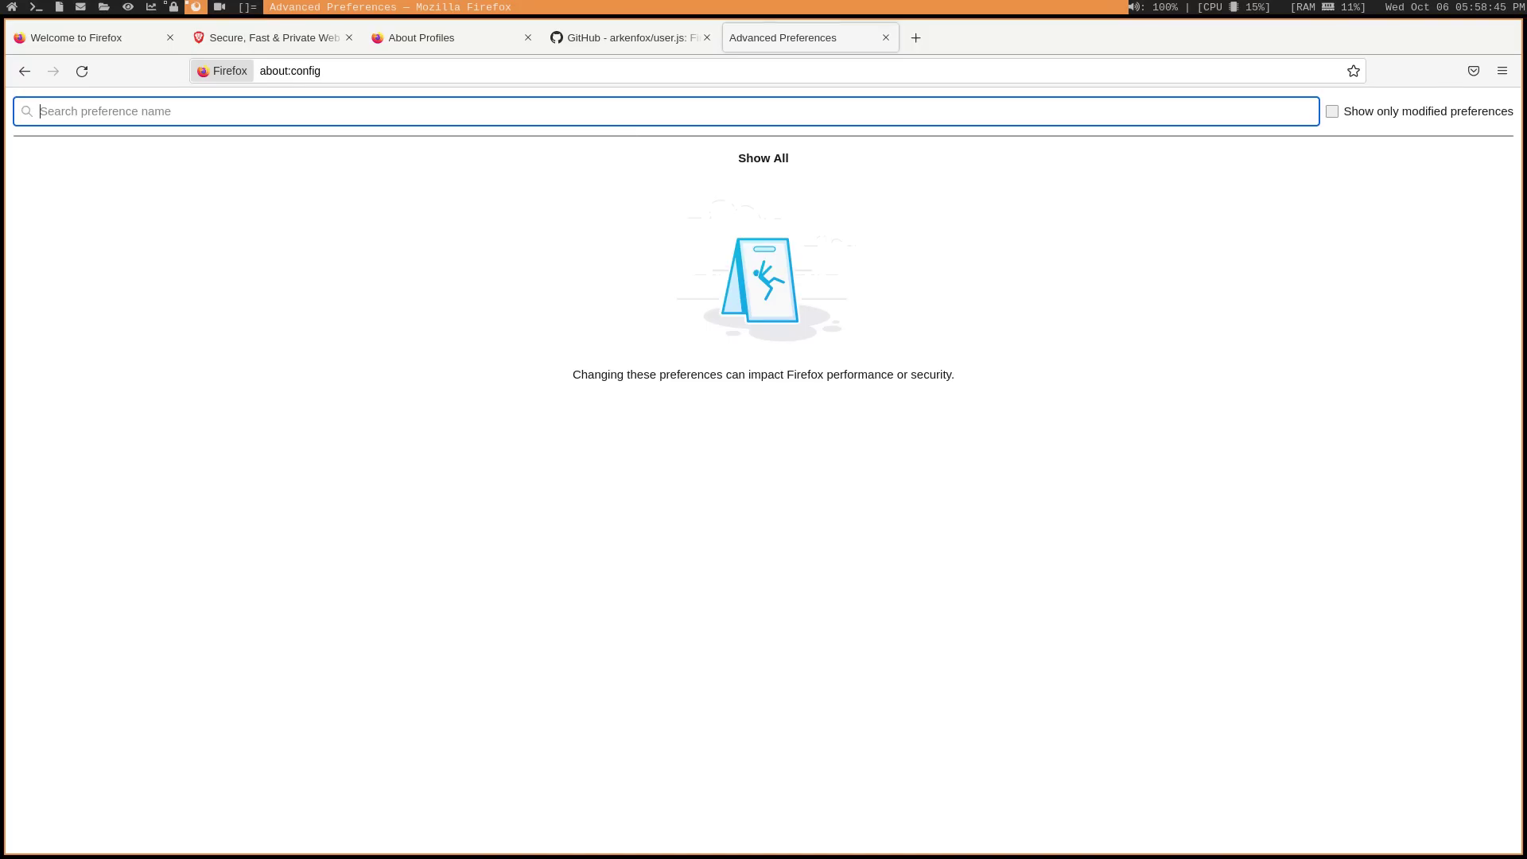
{"action": "left_click", "coordinate": [633, 39]}
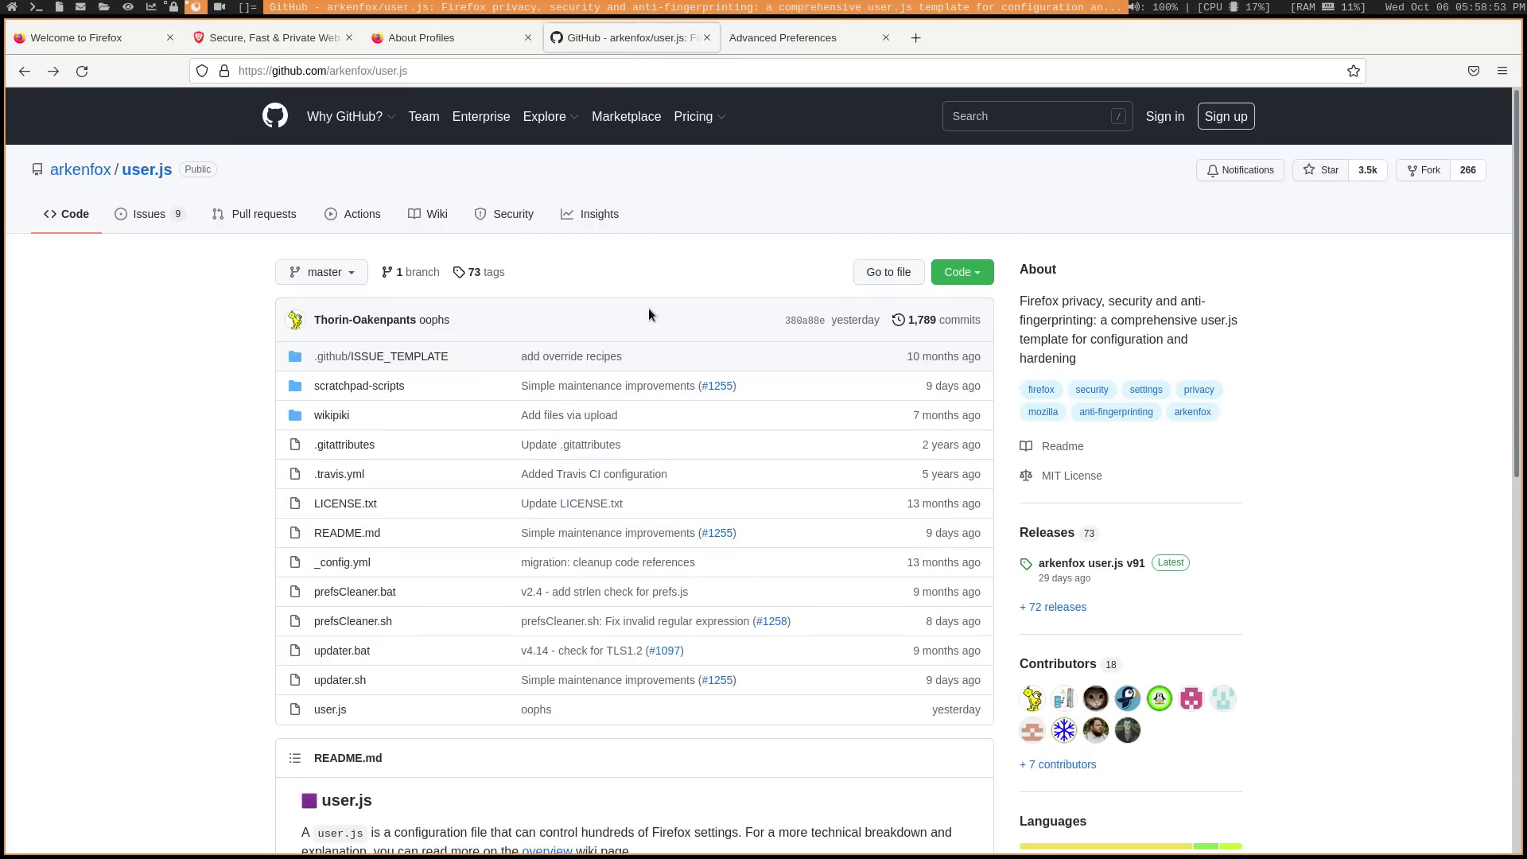
Step: Glance at the Code download options and the 72 releases list, then return to the repository
{"action": "left_click", "coordinate": [984, 274]}
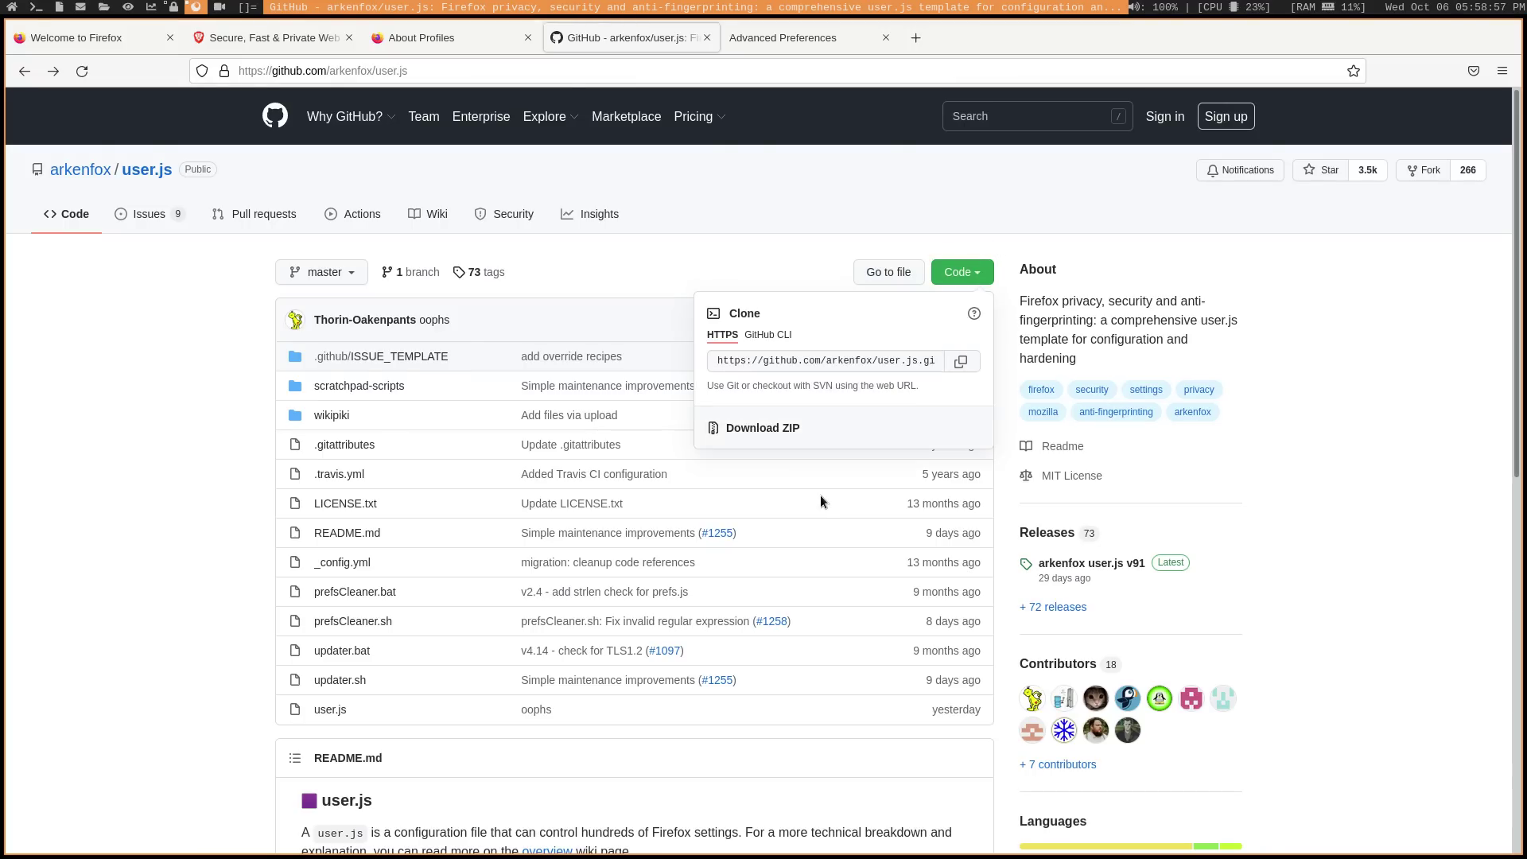
{"action": "left_click", "coordinate": [654, 261]}
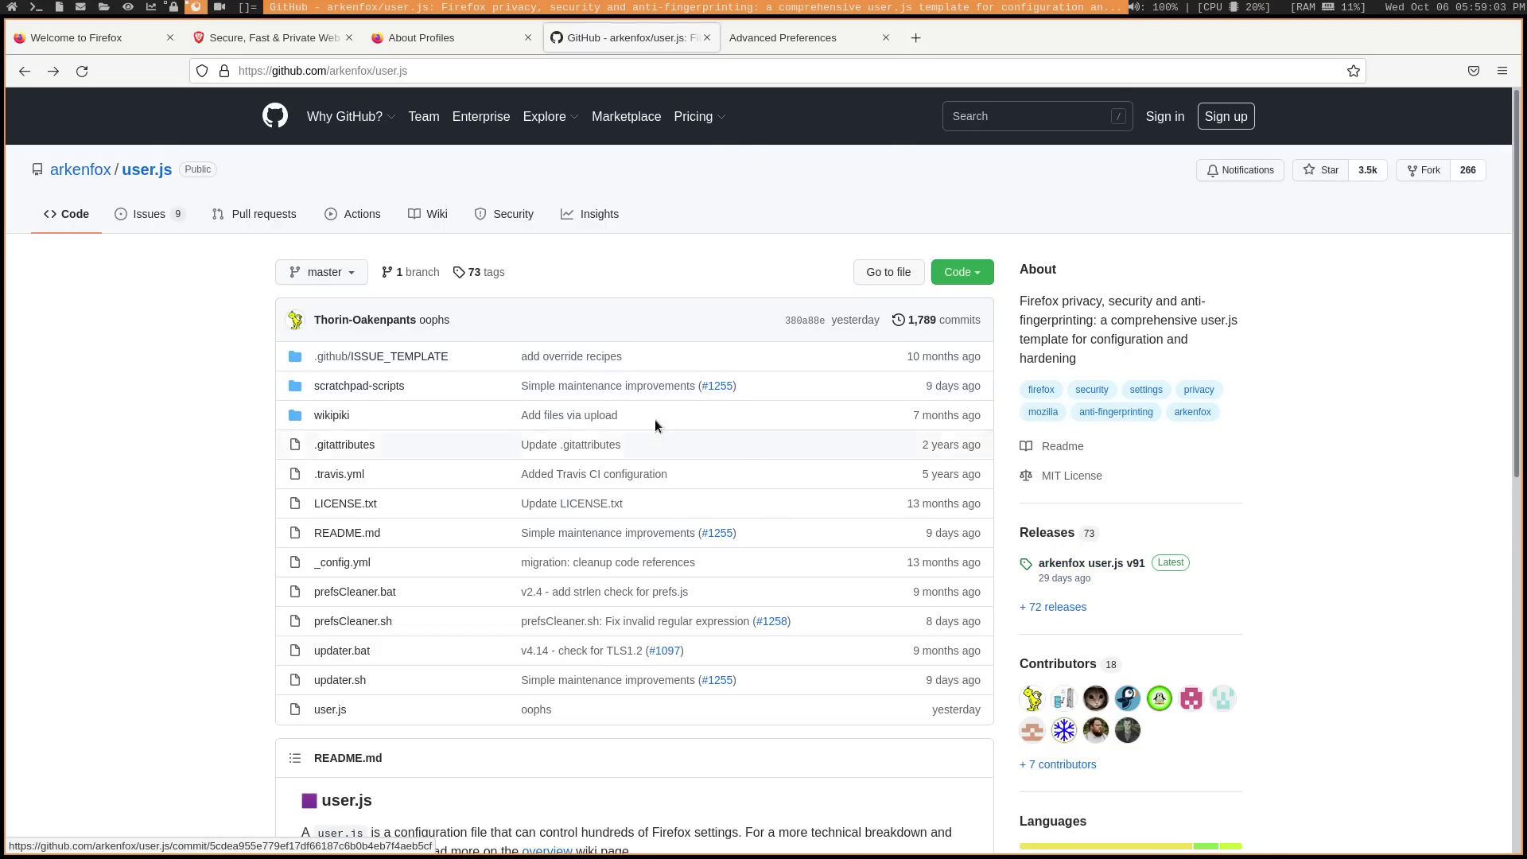
{"action": "left_click", "coordinate": [1051, 605]}
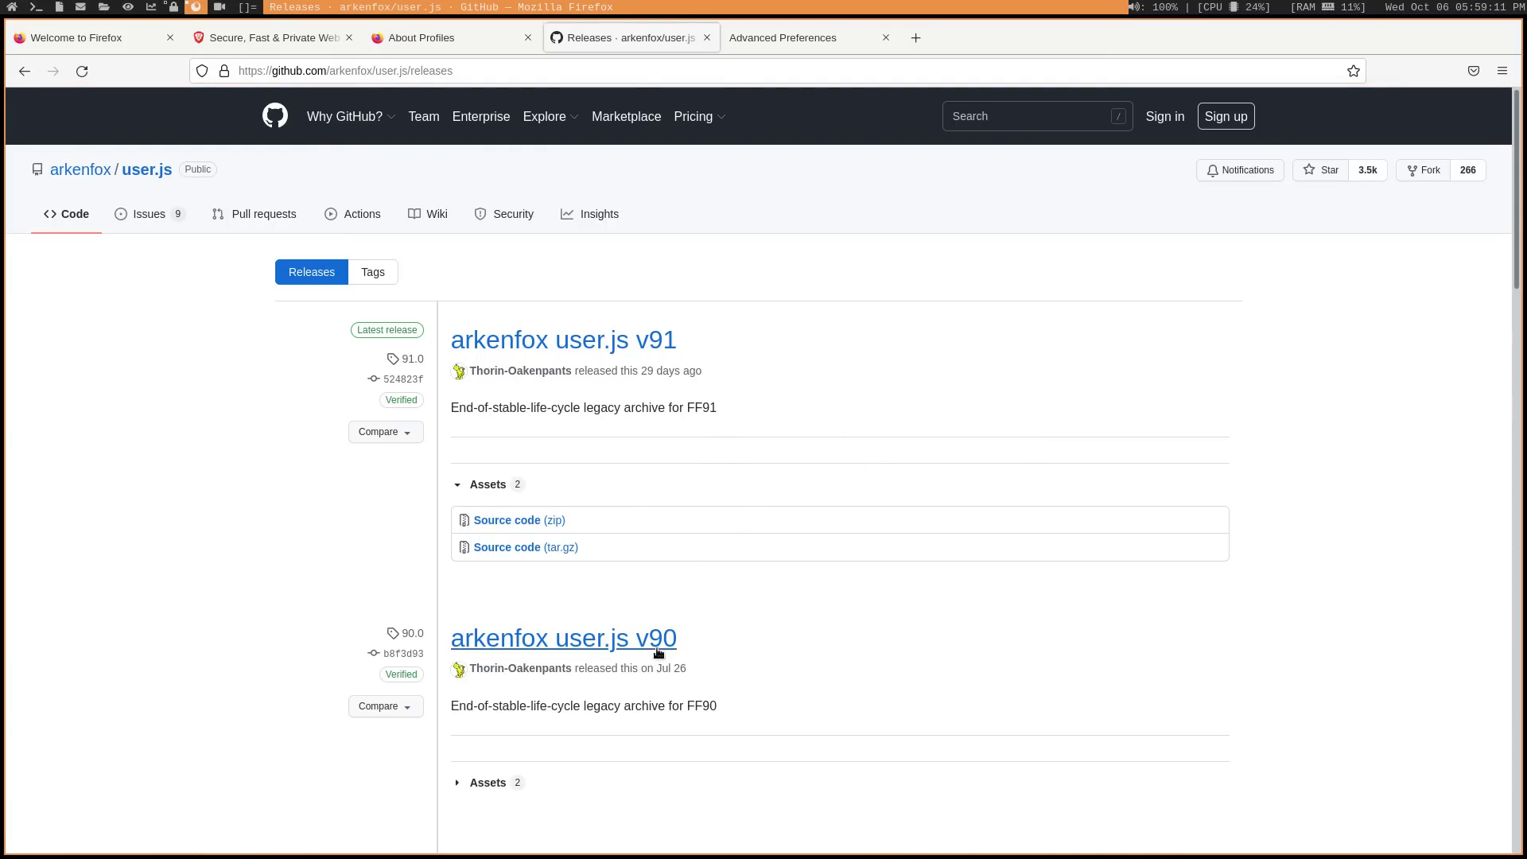
{"action": "left_click", "coordinate": [25, 71]}
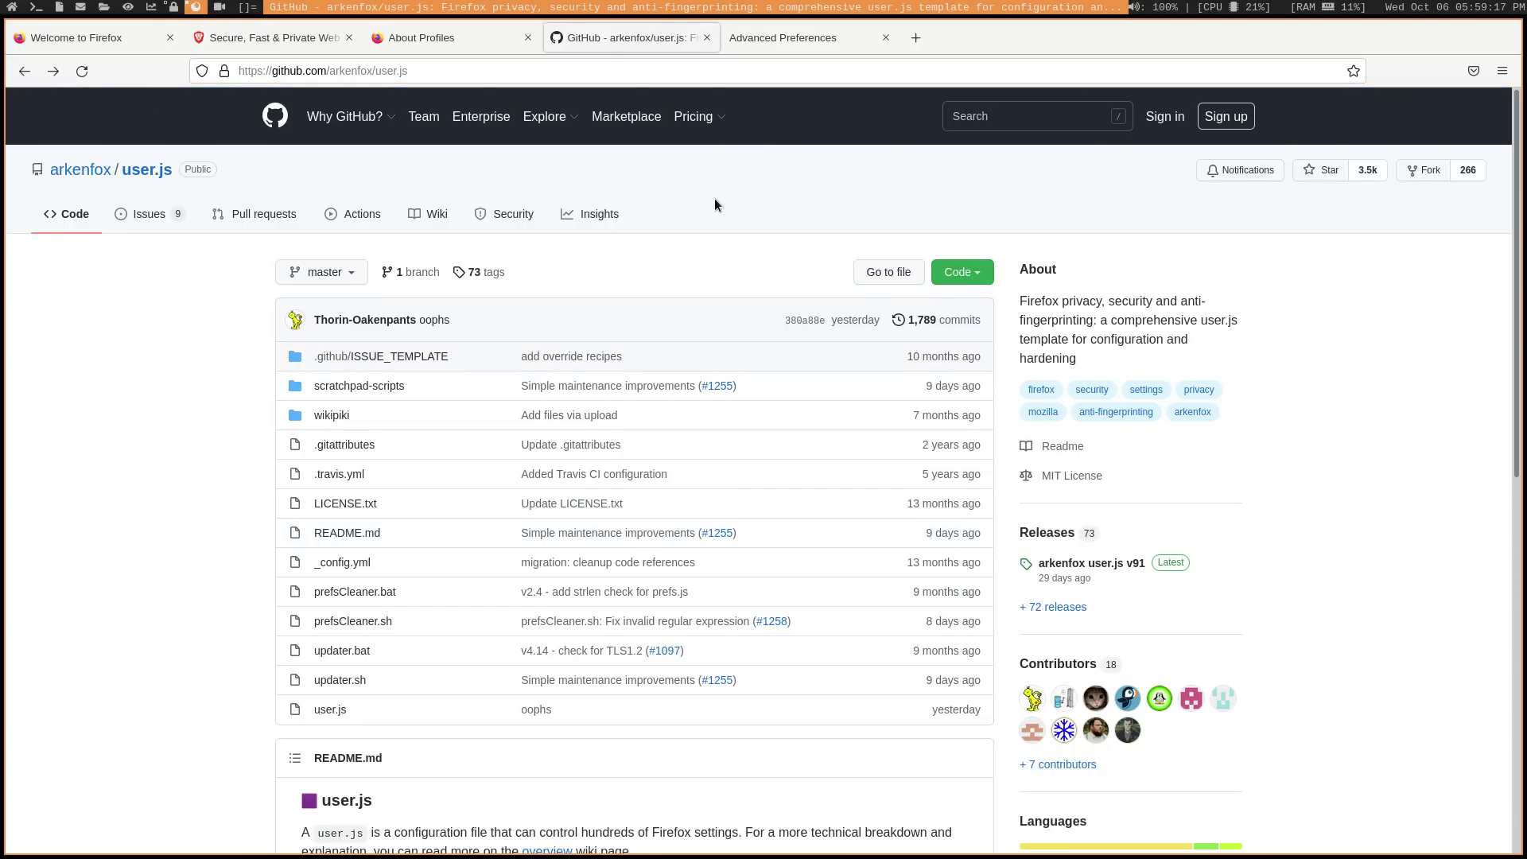
Step: Open an st terminal beside the browser and enlarge its font two steps
{"action": "key", "text": "super+Return"}
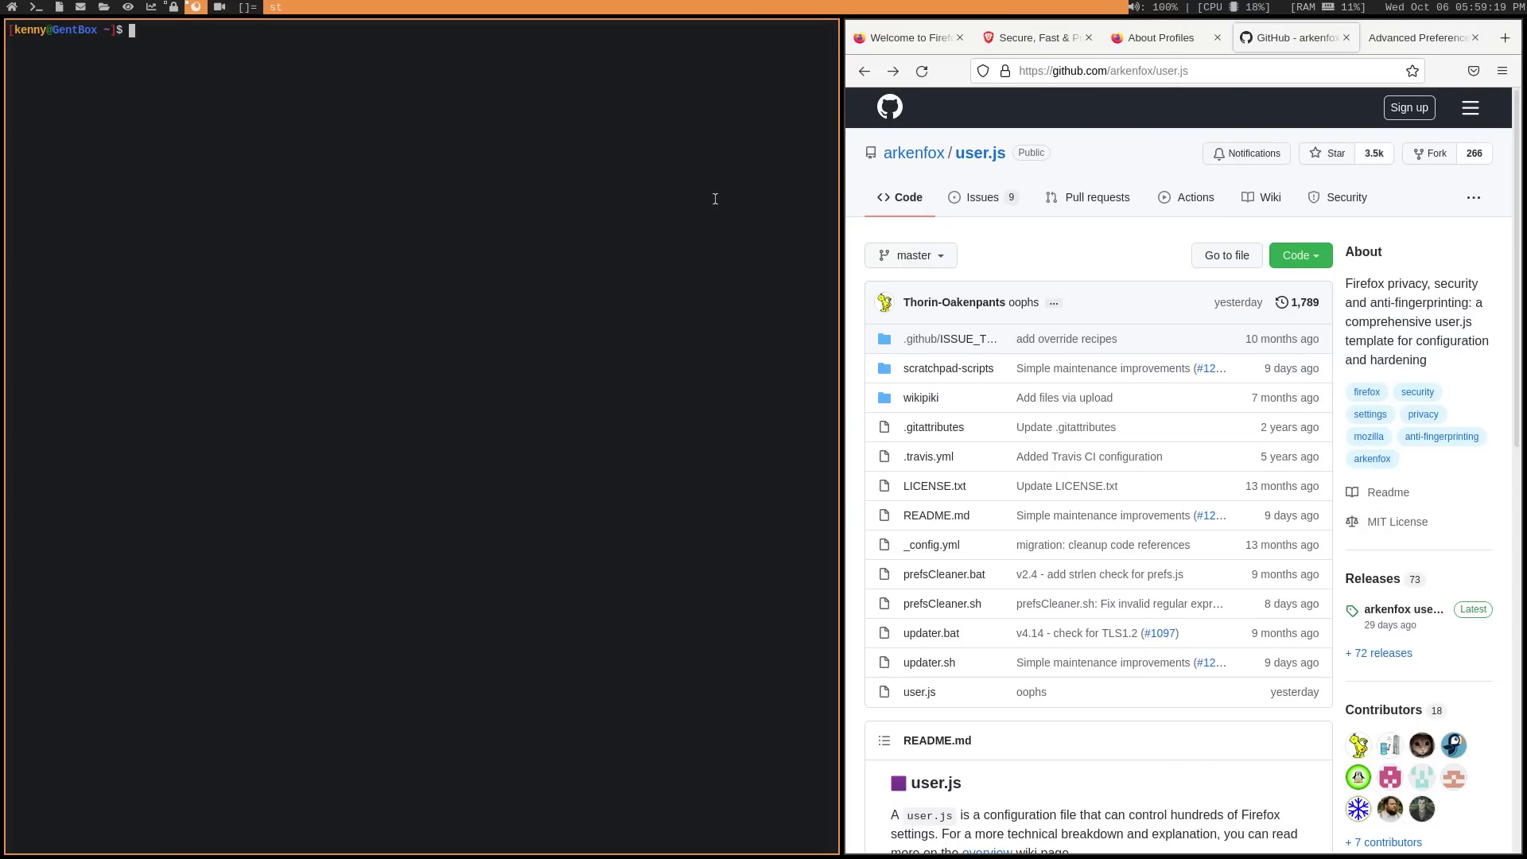
{"action": "key", "text": "ctrl+shift+Page_Up"}
{"action": "key", "text": "ctrl+shift+Page_Up"}
{"action": "key", "text": "ctrl+shift+Page_Up"}
{"action": "key", "text": "ctrl+shift+Page_Up"}
{"action": "key", "text": "ctrl+shift+Page_Up"}
{"action": "key", "text": "ctrl+shift+Page_Up"}
{"action": "key", "text": "ctrl+shift+Page_Up"}
{"action": "key", "text": "ctrl+shift+Page_Up"}
{"action": "key", "text": "ctrl+shift+Page_Up"}
{"action": "key", "text": "ctrl+shift+Page_Up"}
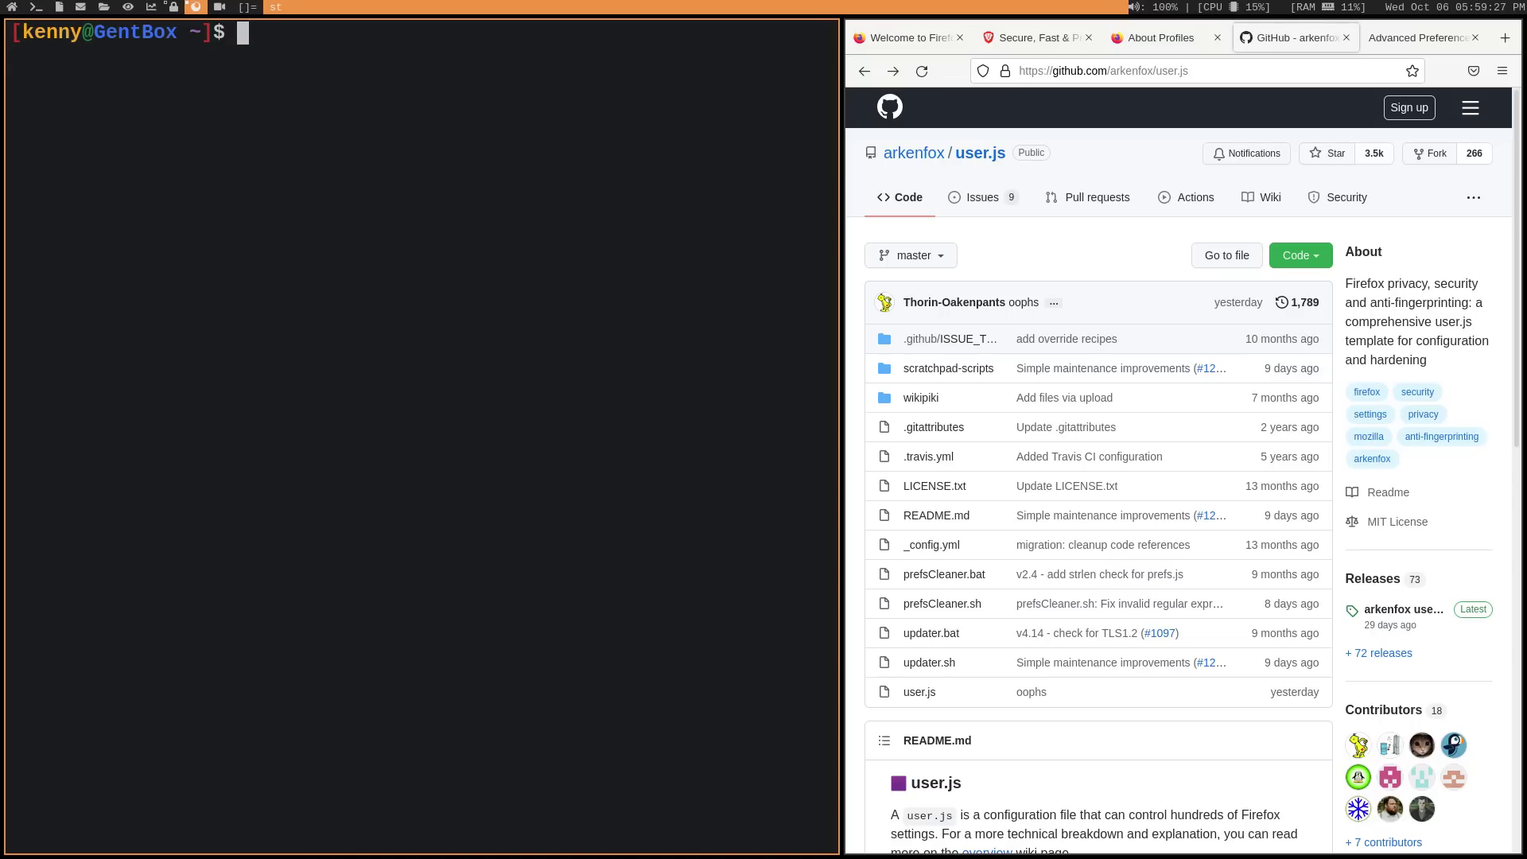
{"action": "key", "text": "ctrl+shift+Page_Up"}
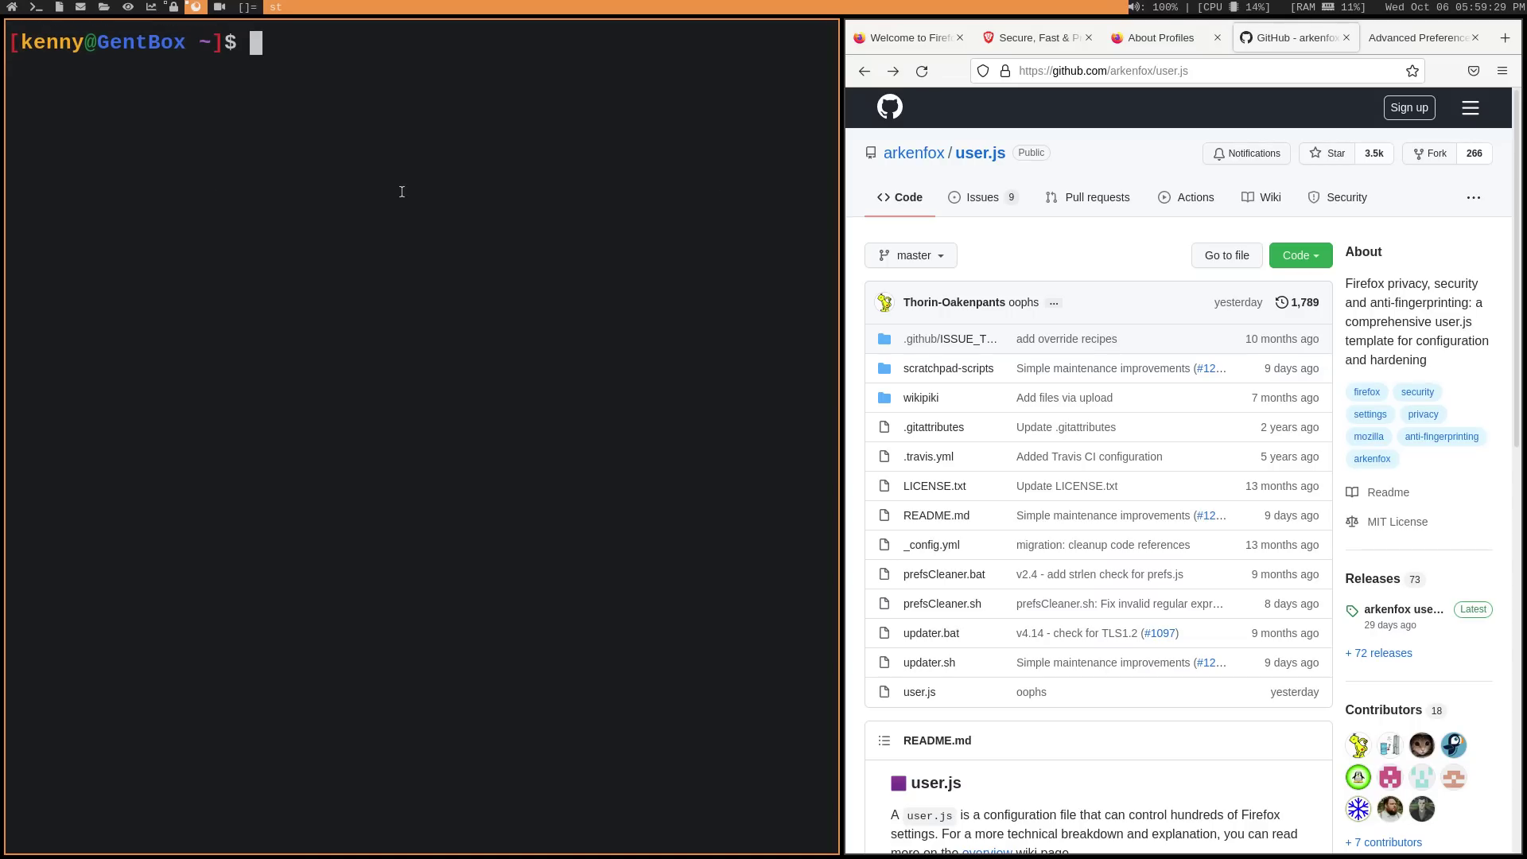
Step: Change into Downloads/user.js-master and list its files with ls
{"action": "type", "text": "cd Do"}
{"action": "key", "text": "Tab"}
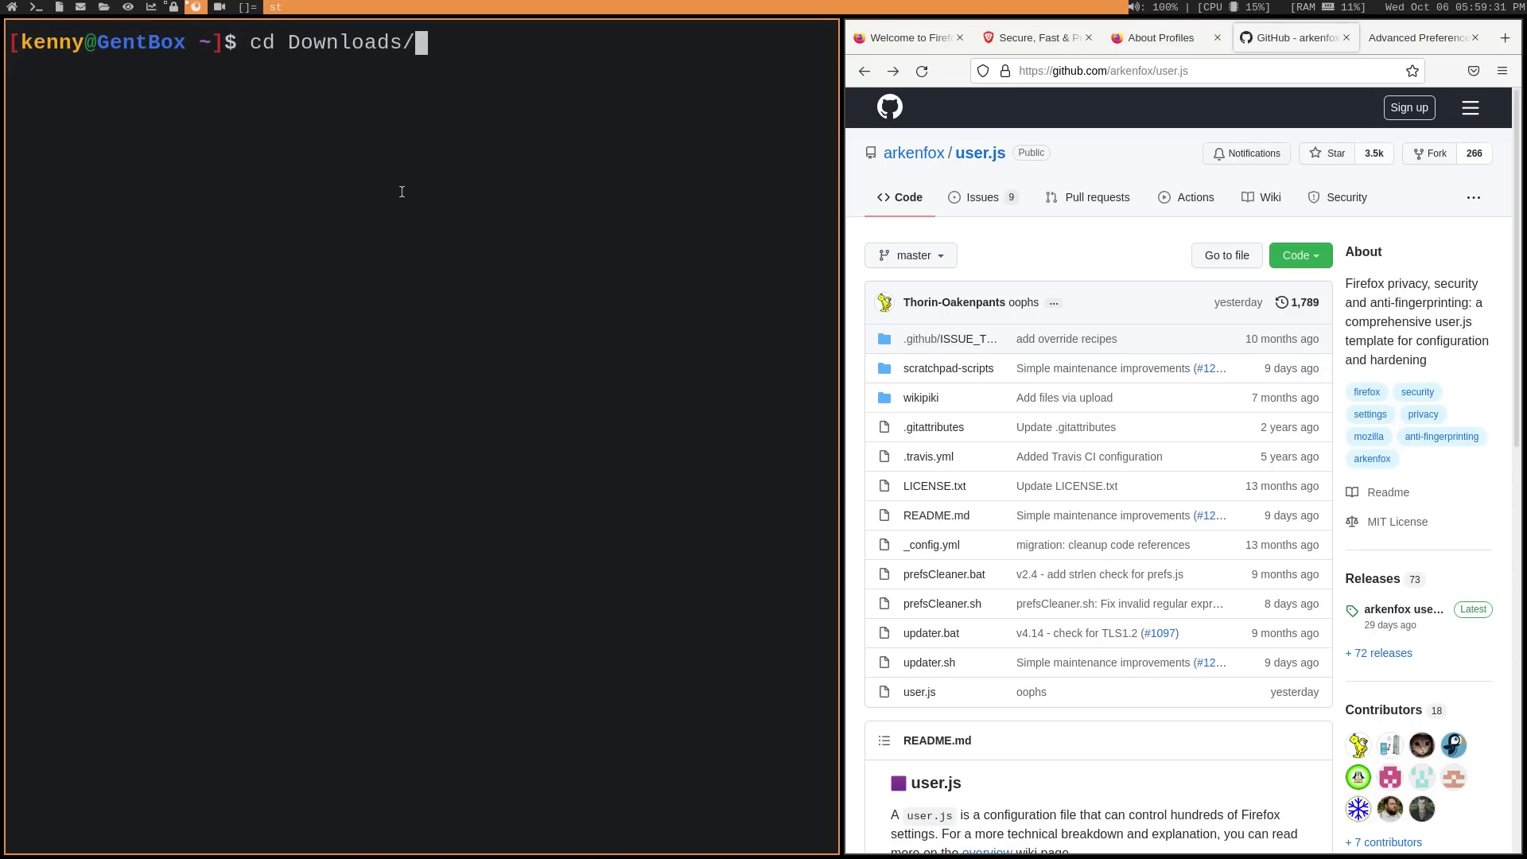
{"action": "type", "text": "us"}
{"action": "key", "text": "Tab"}
{"action": "type", "text": "master"}
{"action": "key", "text": "Return"}
{"action": "type", "text": "ls"}
{"action": "key", "text": "Return"}
{"action": "left_click_drag", "start_coordinate": [389, 141], "coordinate": [9, 90]}
{"action": "left_click", "coordinate": [170, 102]}
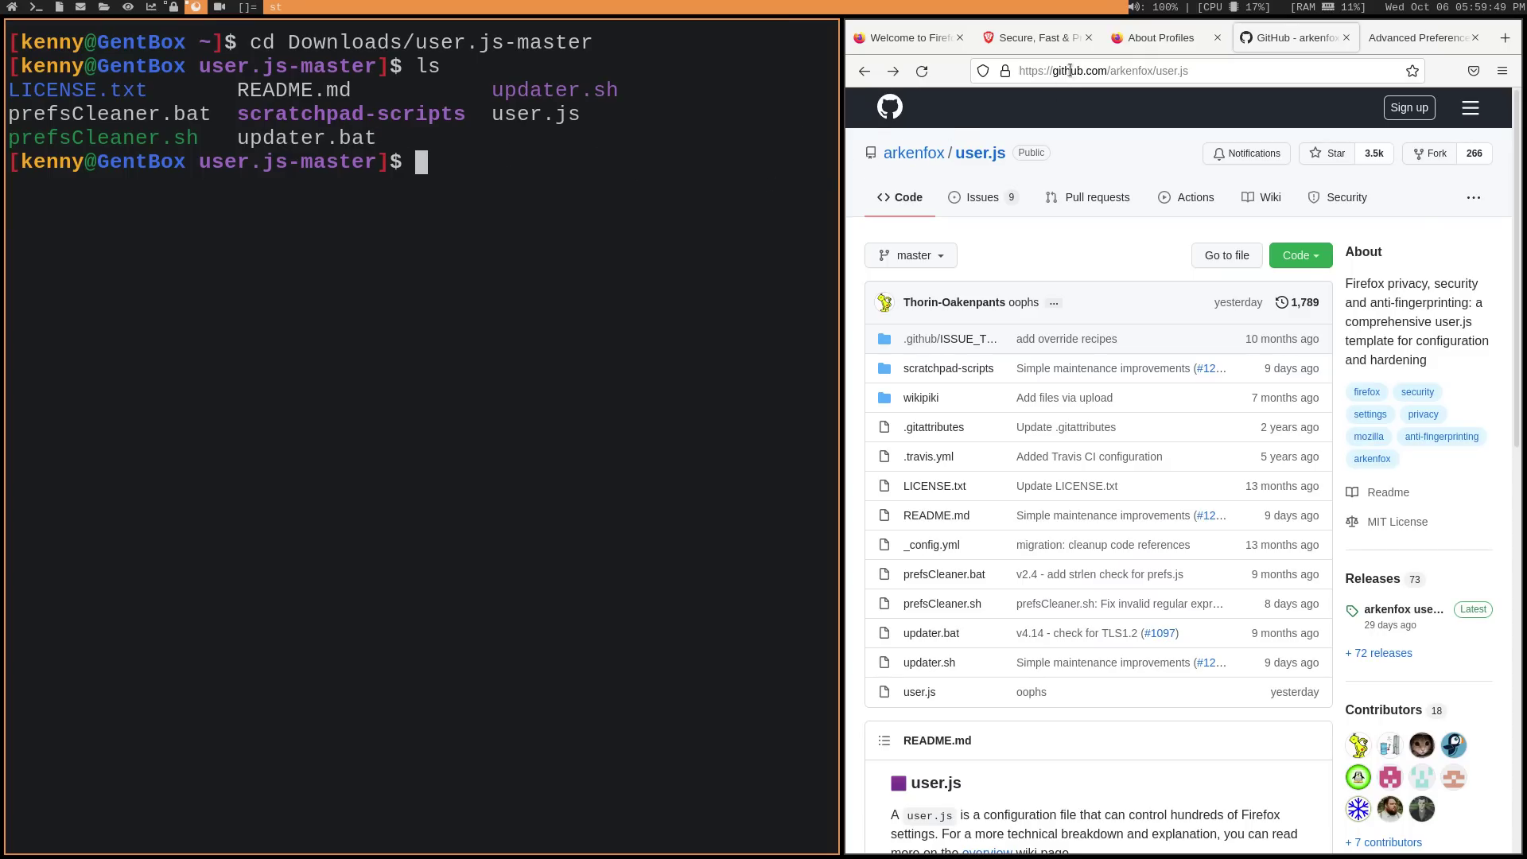
Step: On about:profiles, select the Root Directory path of the in-use 'test' profile
{"action": "left_click", "coordinate": [1162, 43]}
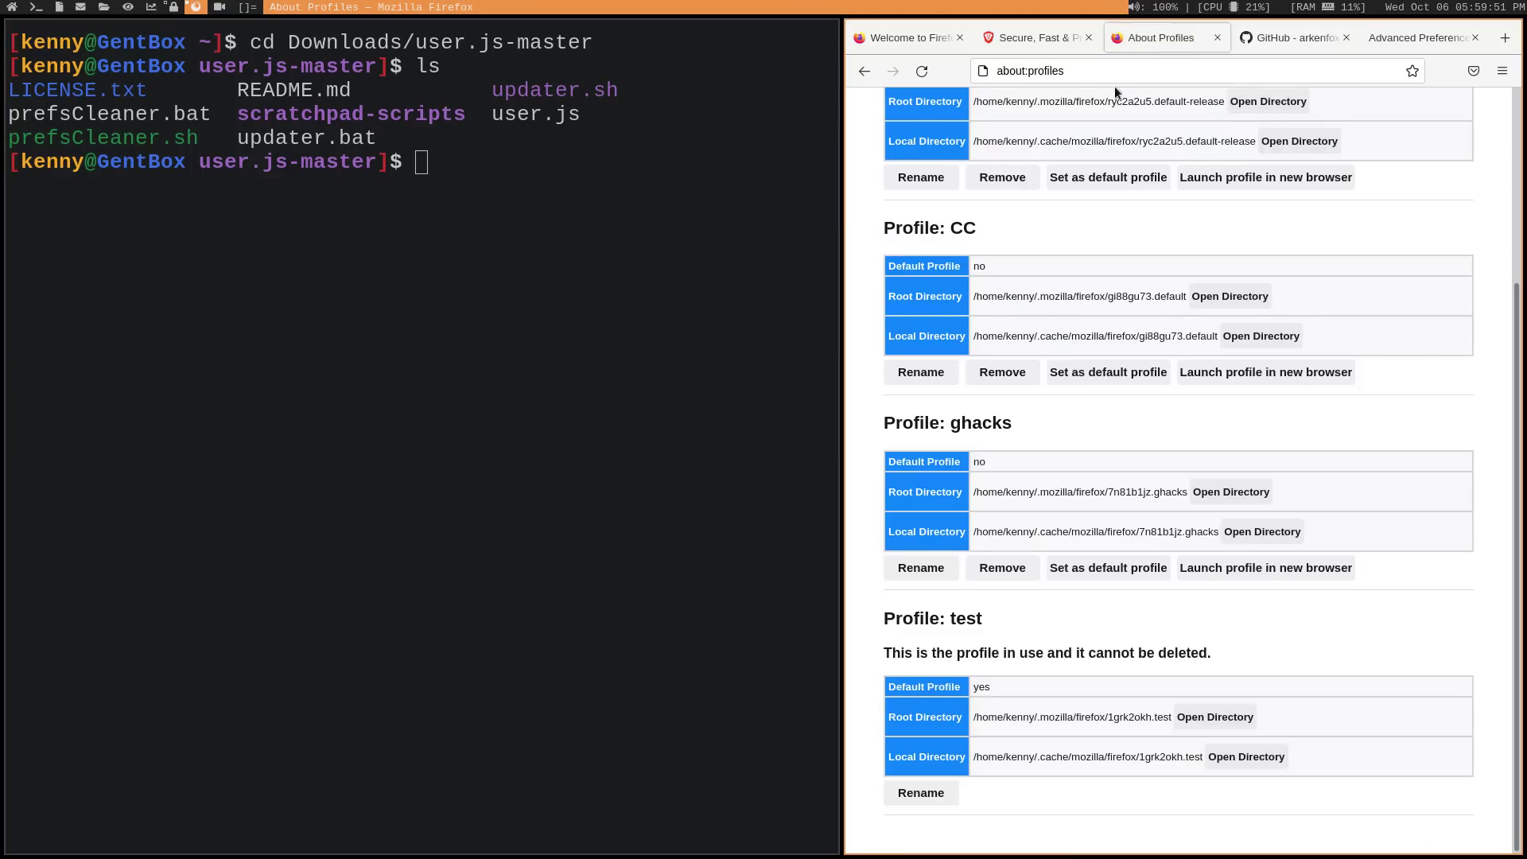
{"action": "scroll", "coordinate": [1204, 302], "scroll_direction": "up", "scroll_amount": 3}
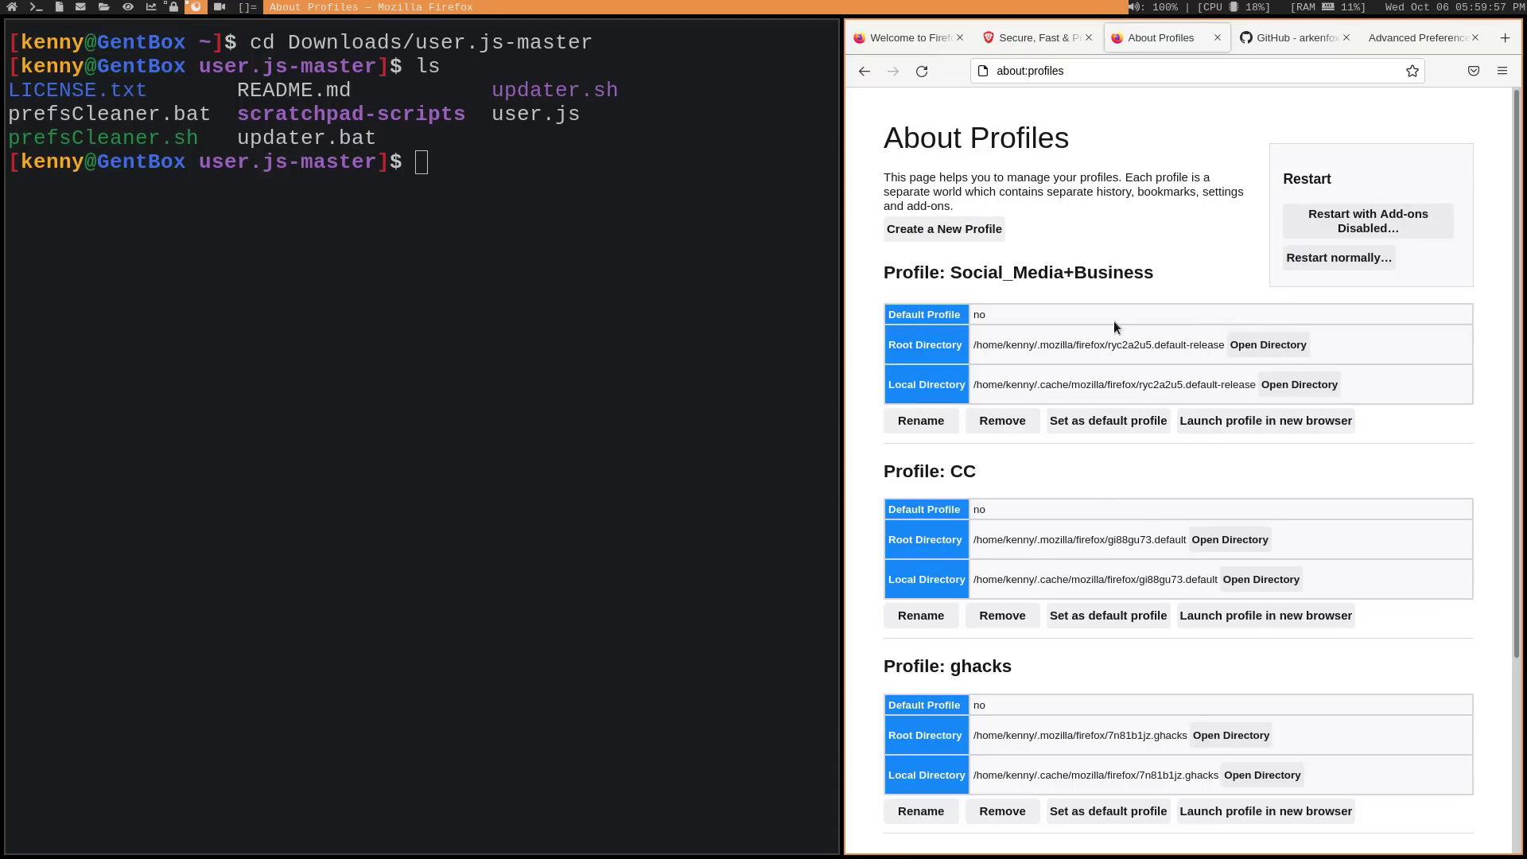
{"action": "scroll", "coordinate": [1085, 318], "scroll_direction": "down", "scroll_amount": 2}
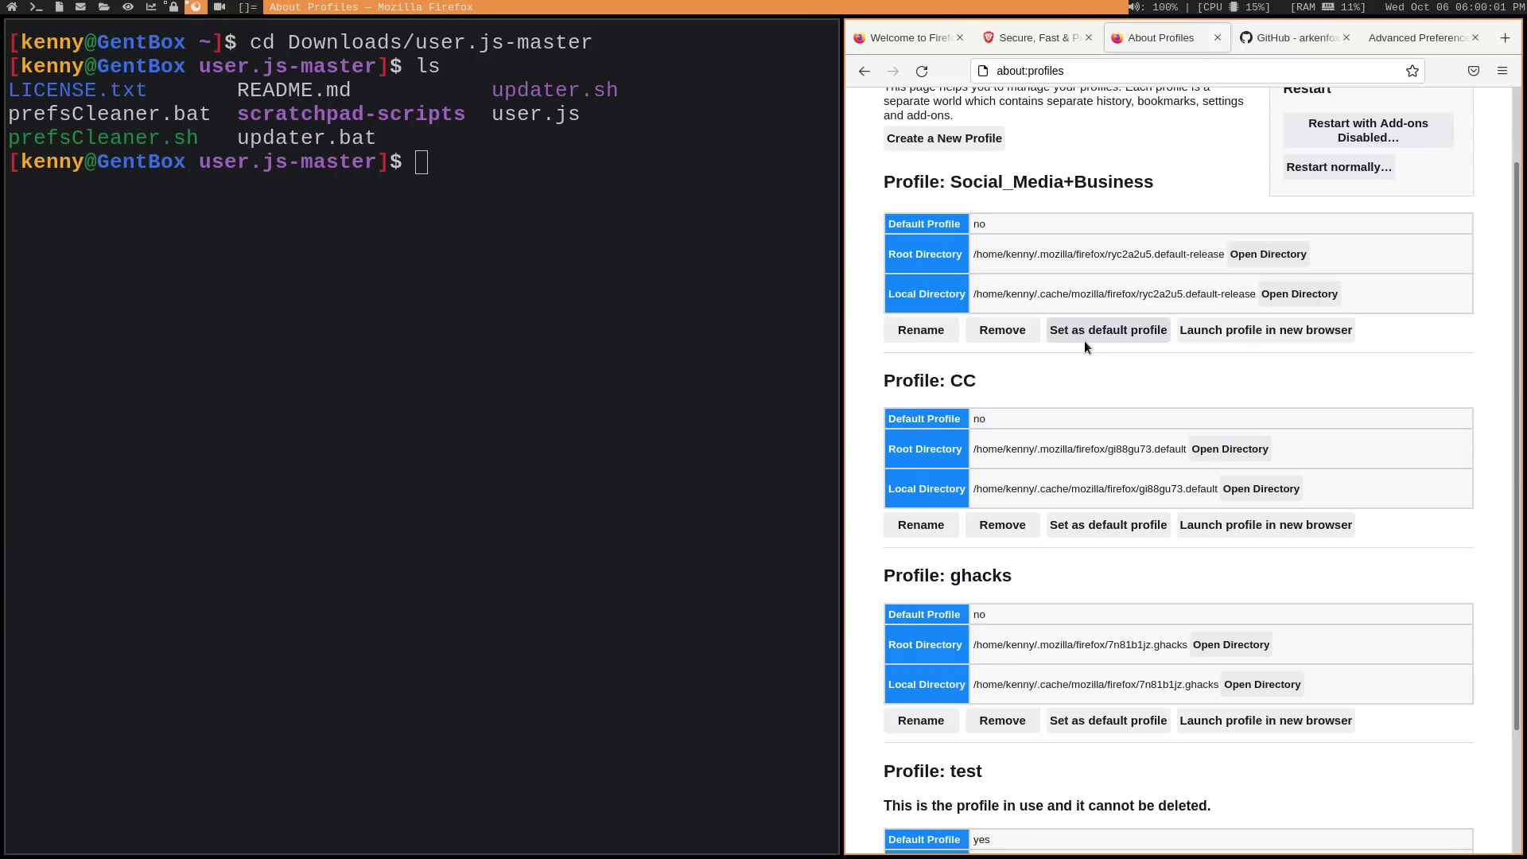
{"action": "scroll", "coordinate": [1083, 341], "scroll_direction": "down", "scroll_amount": 2}
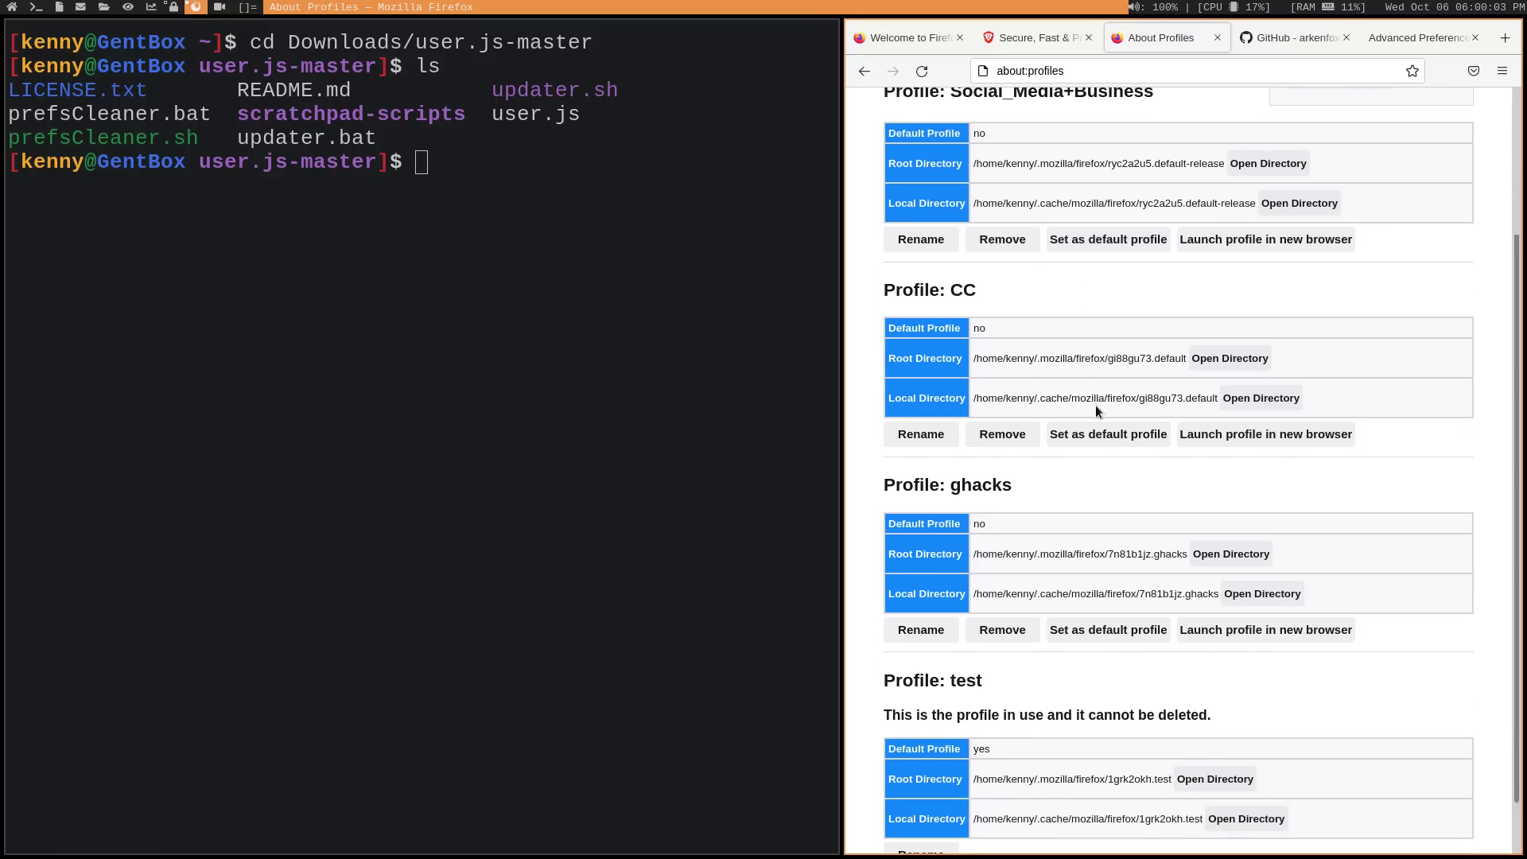
{"action": "scroll", "coordinate": [1091, 417], "scroll_direction": "up", "scroll_amount": 4}
{"action": "scroll", "coordinate": [1090, 422], "scroll_direction": "down", "scroll_amount": 5}
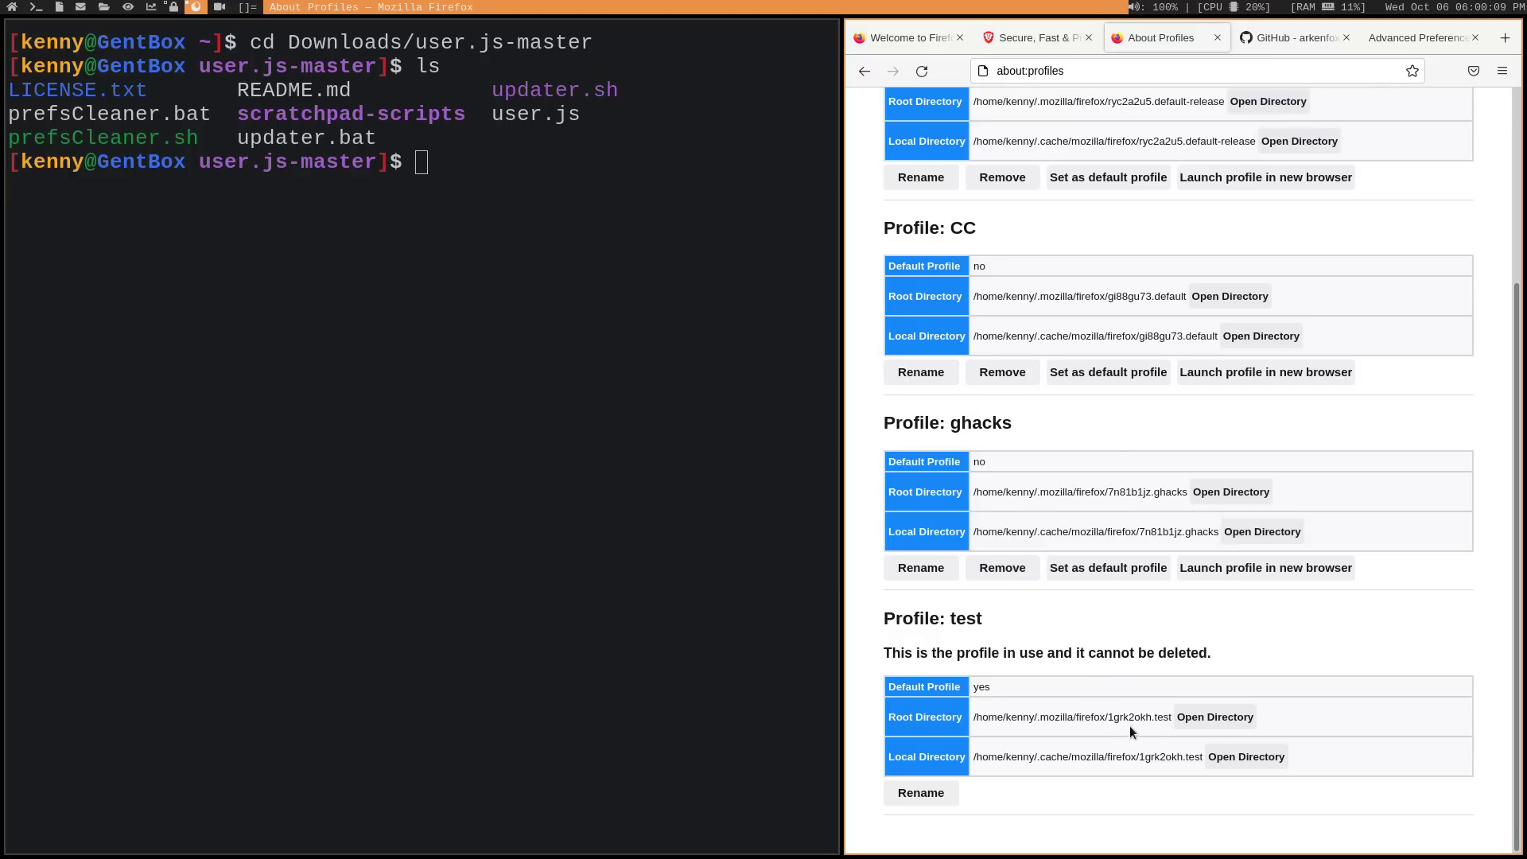
{"action": "triple_click", "coordinate": [1069, 717]}
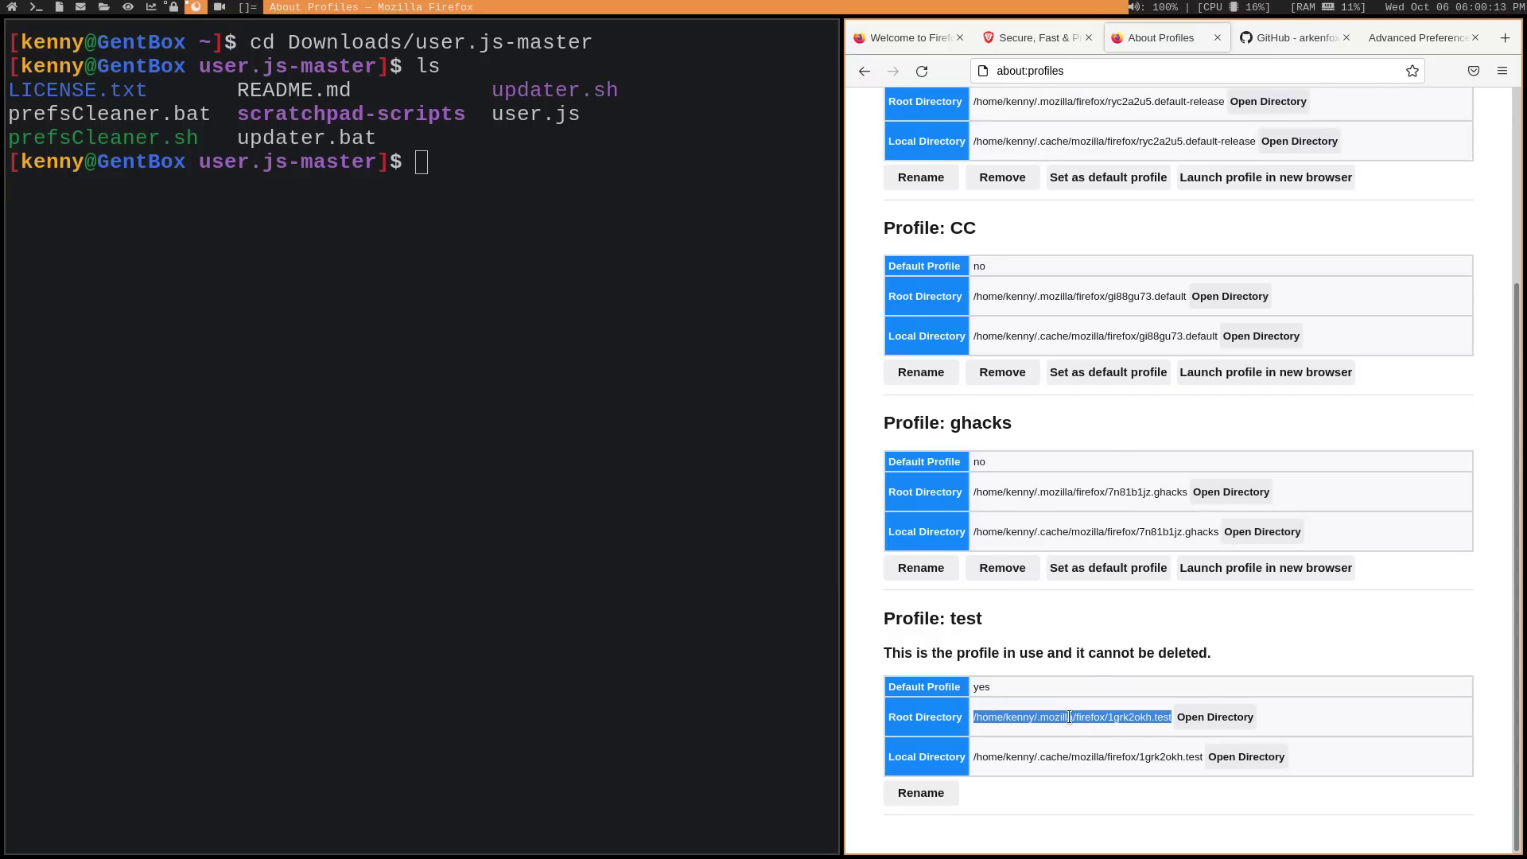
Step: Copy the test profile's root path and run 'cp *.*' into it from user.js-master
{"action": "right_click", "coordinate": [1069, 716]}
{"action": "left_click", "coordinate": [1075, 726]}
{"action": "left_click", "coordinate": [629, 188]}
{"action": "type", "text": "cp *.*"}
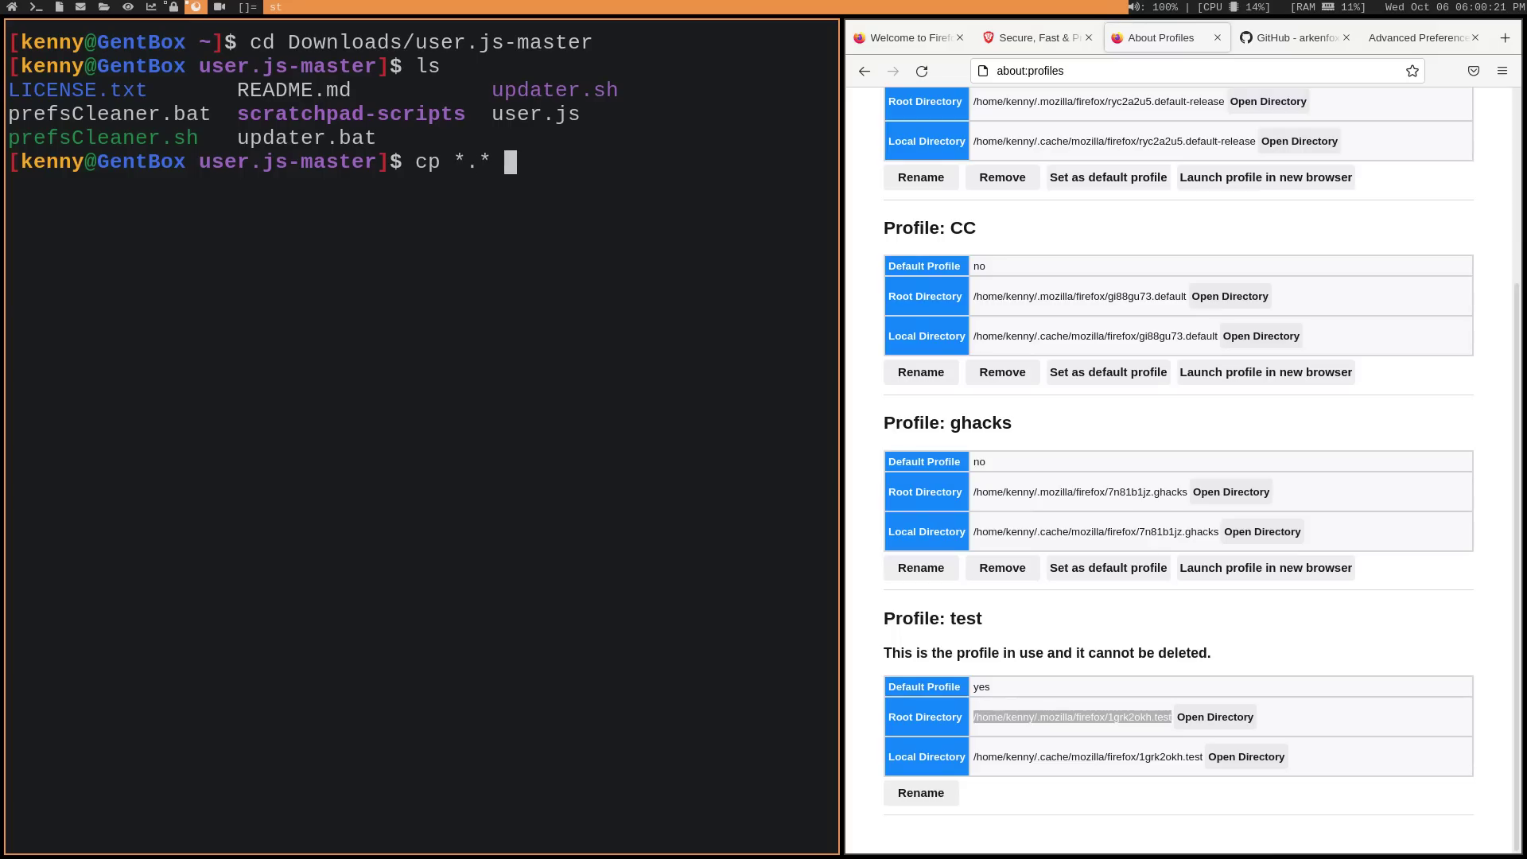
{"action": "key", "text": "shift+Insert"}
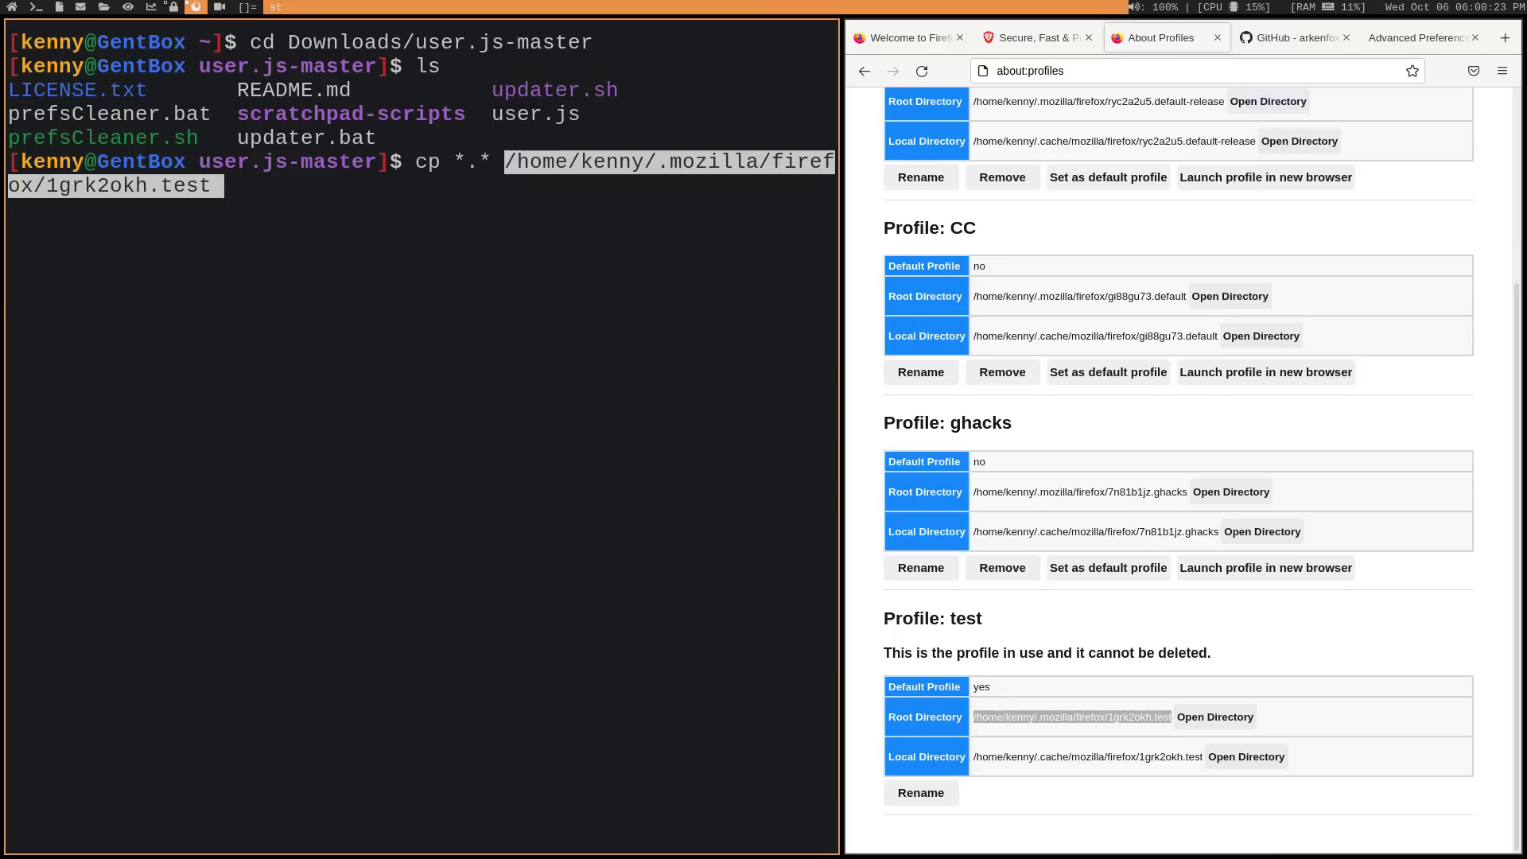
{"action": "type", "text": "/"}
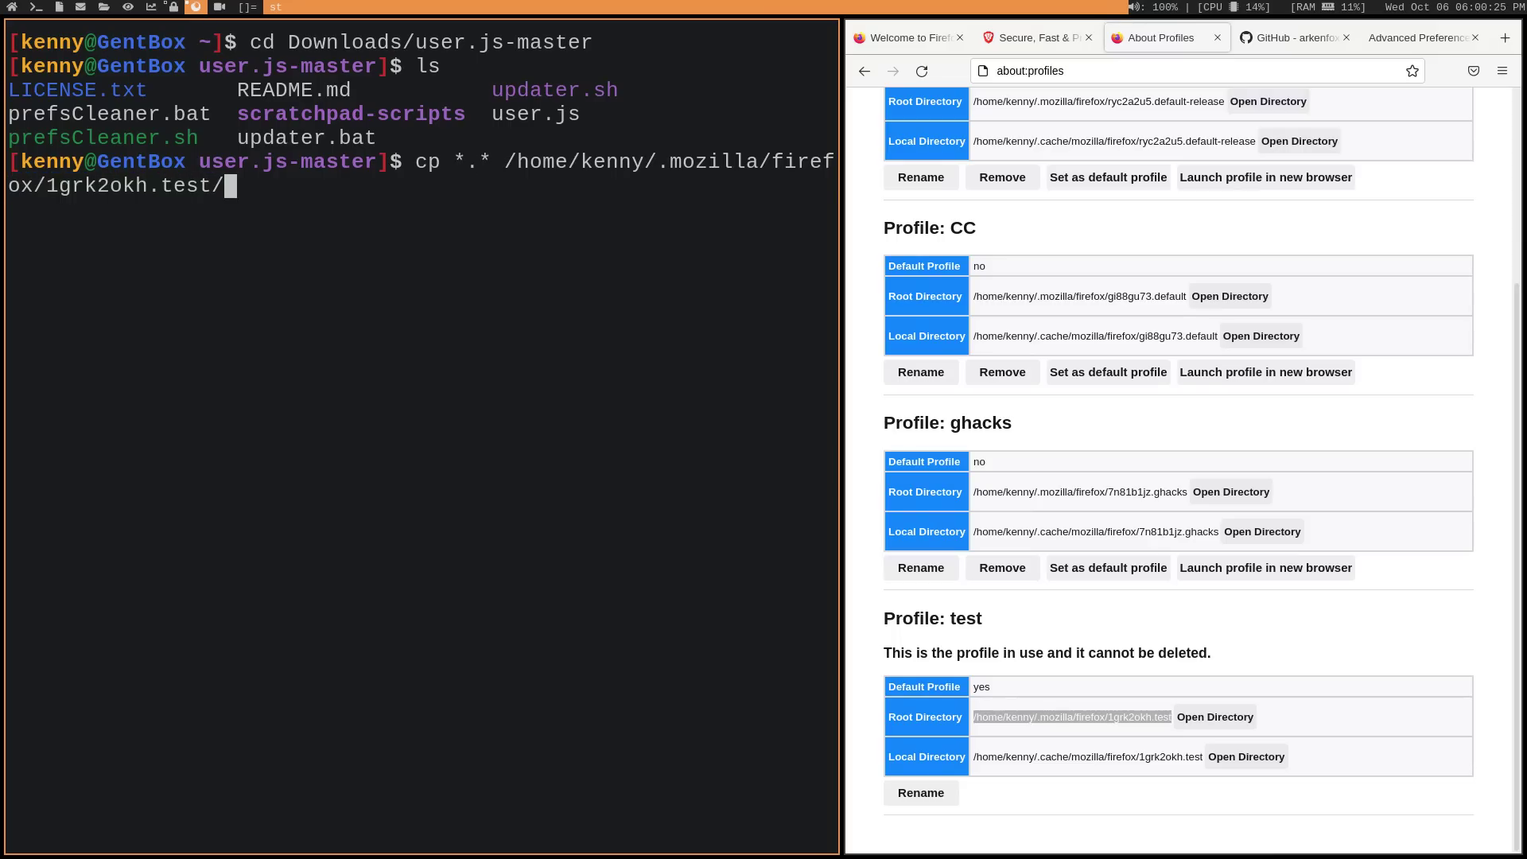
{"action": "key", "text": "Return"}
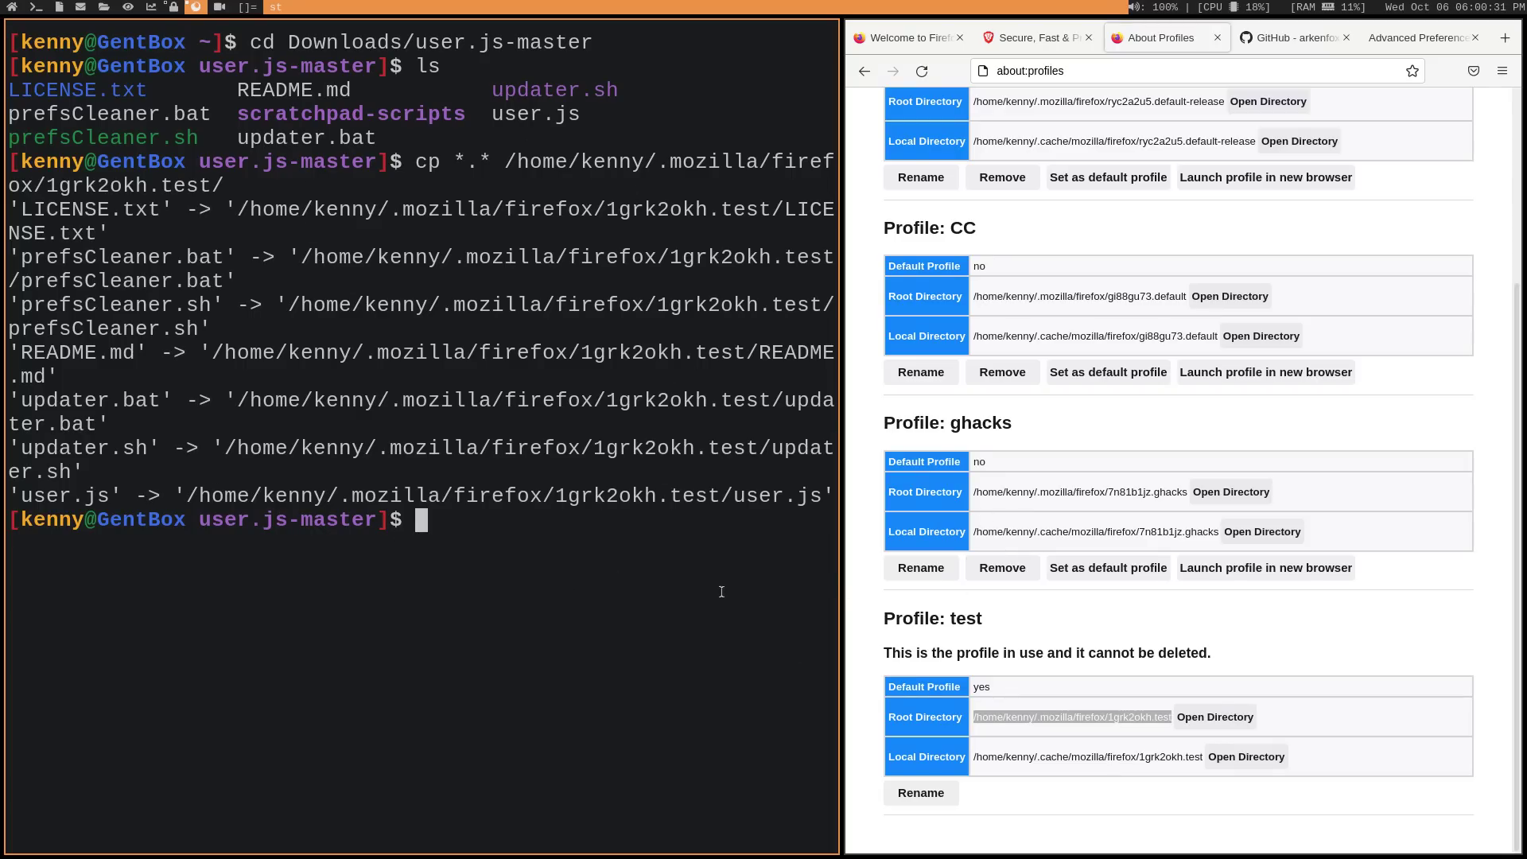
Step: Open the test profile folder in the file manager to confirm user.js is there, then close it
{"action": "key", "text": "super+m"}
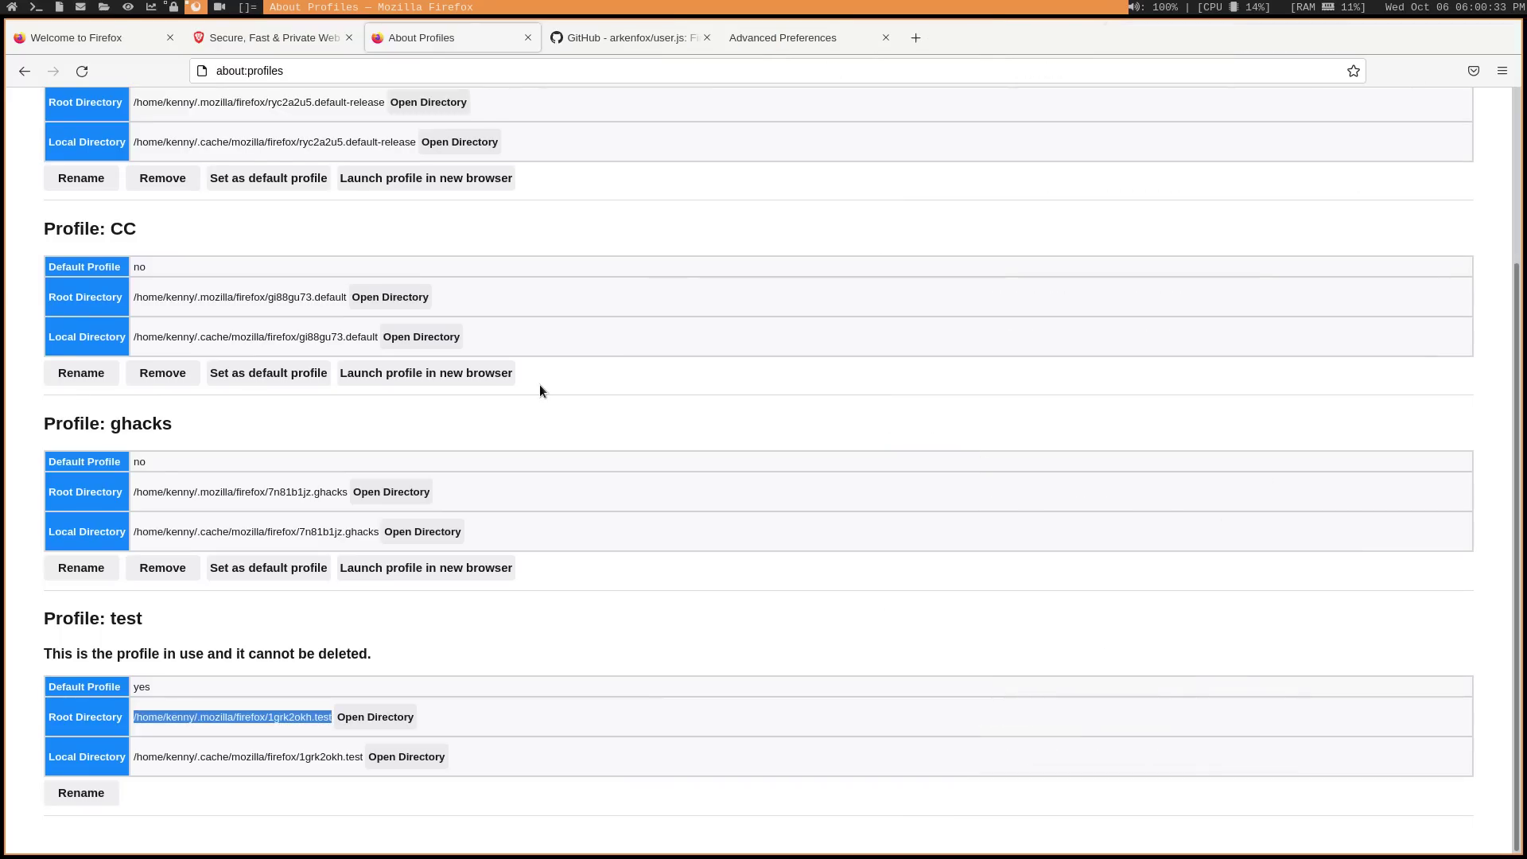
{"action": "left_click", "coordinate": [389, 722]}
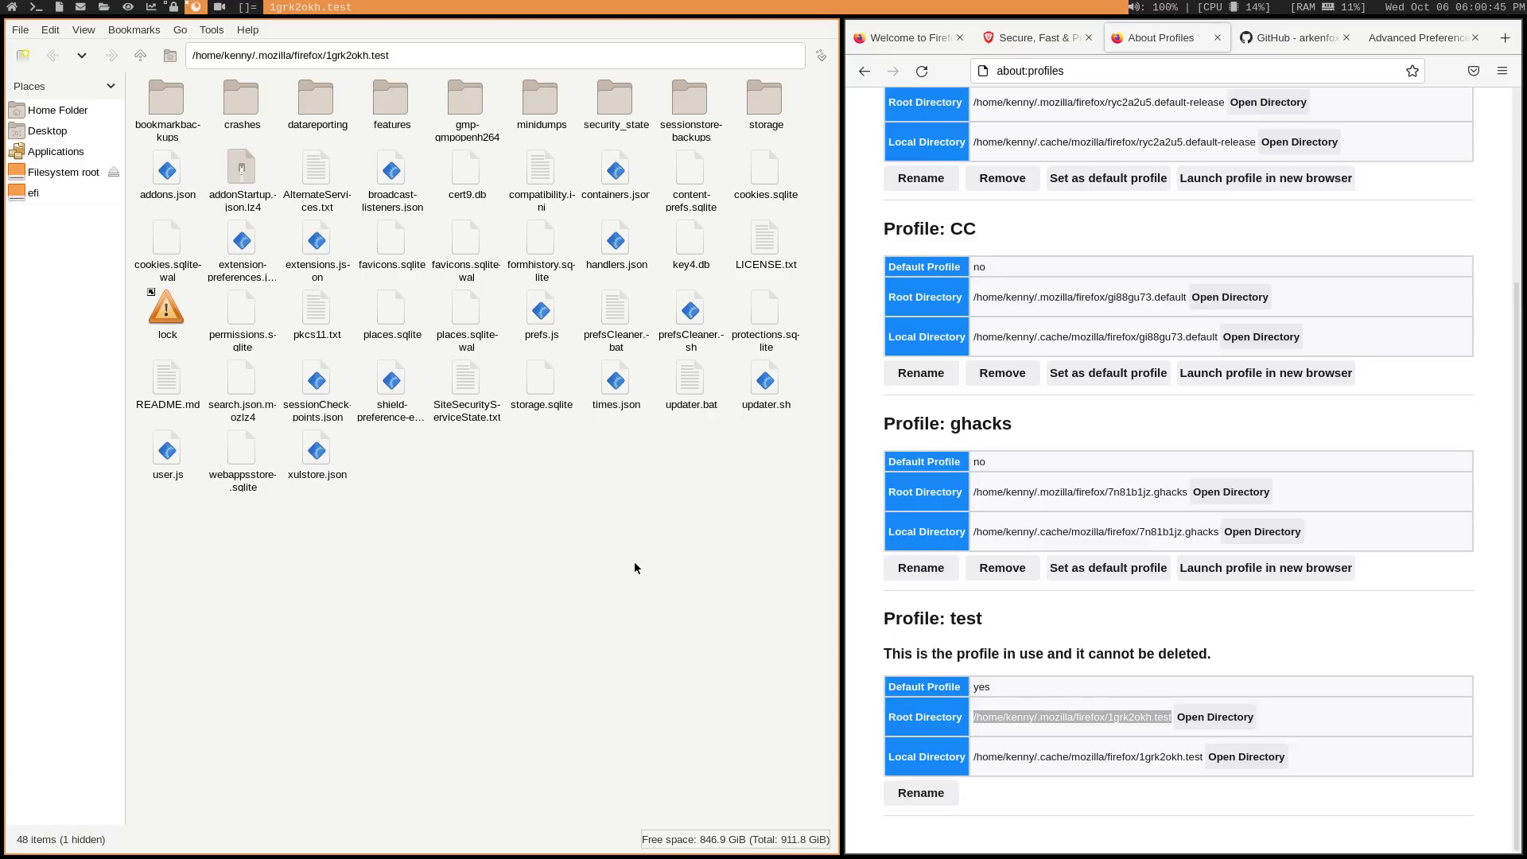
{"action": "key", "text": "ctrl+w"}
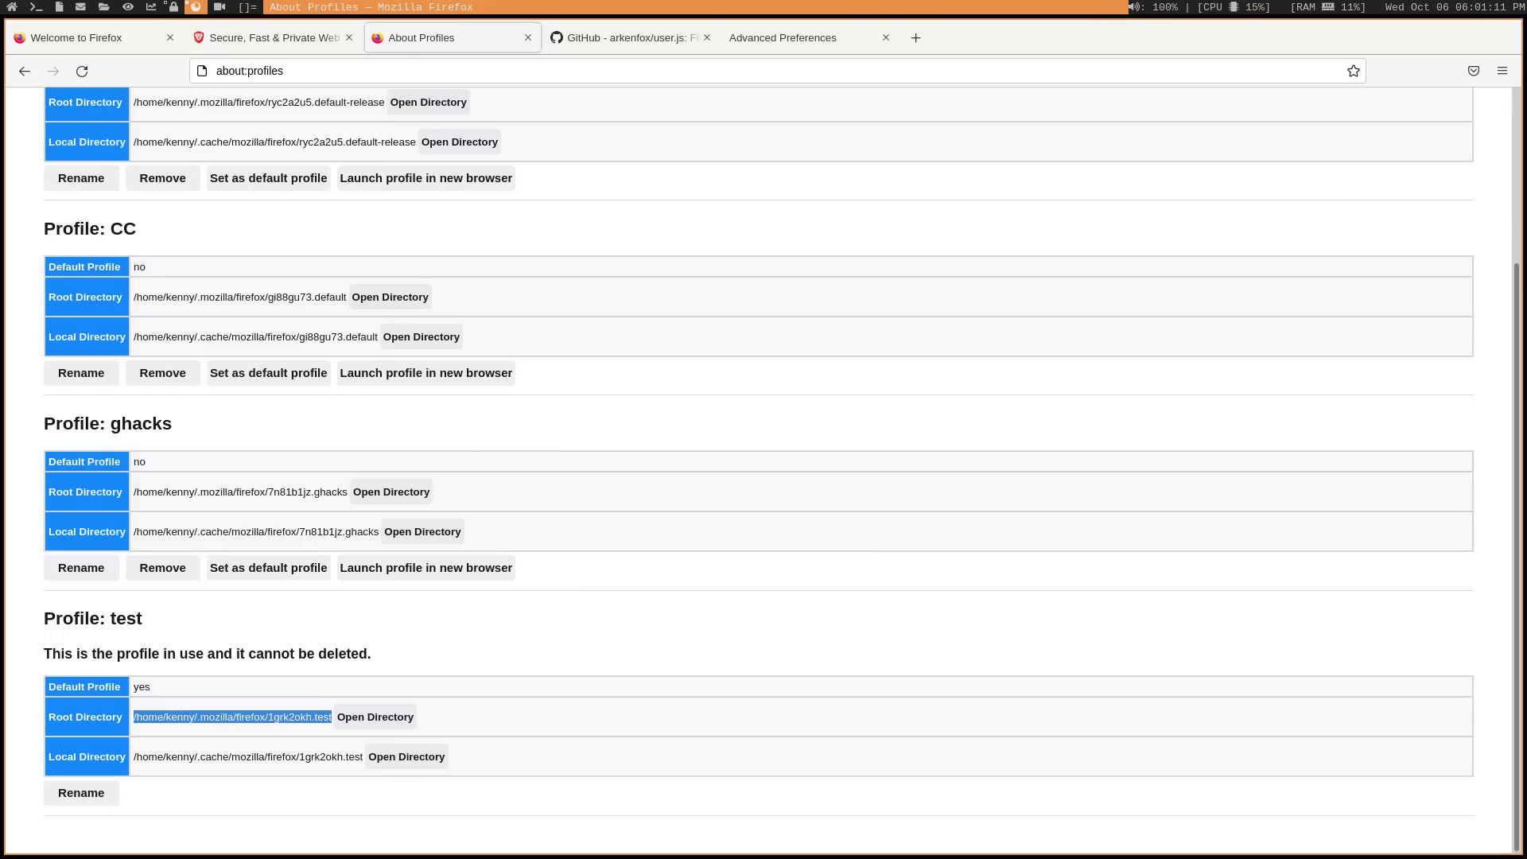
Step: Quit and relaunch Firefox, then load about:profiles and scroll through the profiles
{"action": "key", "text": "ctrl+q"}
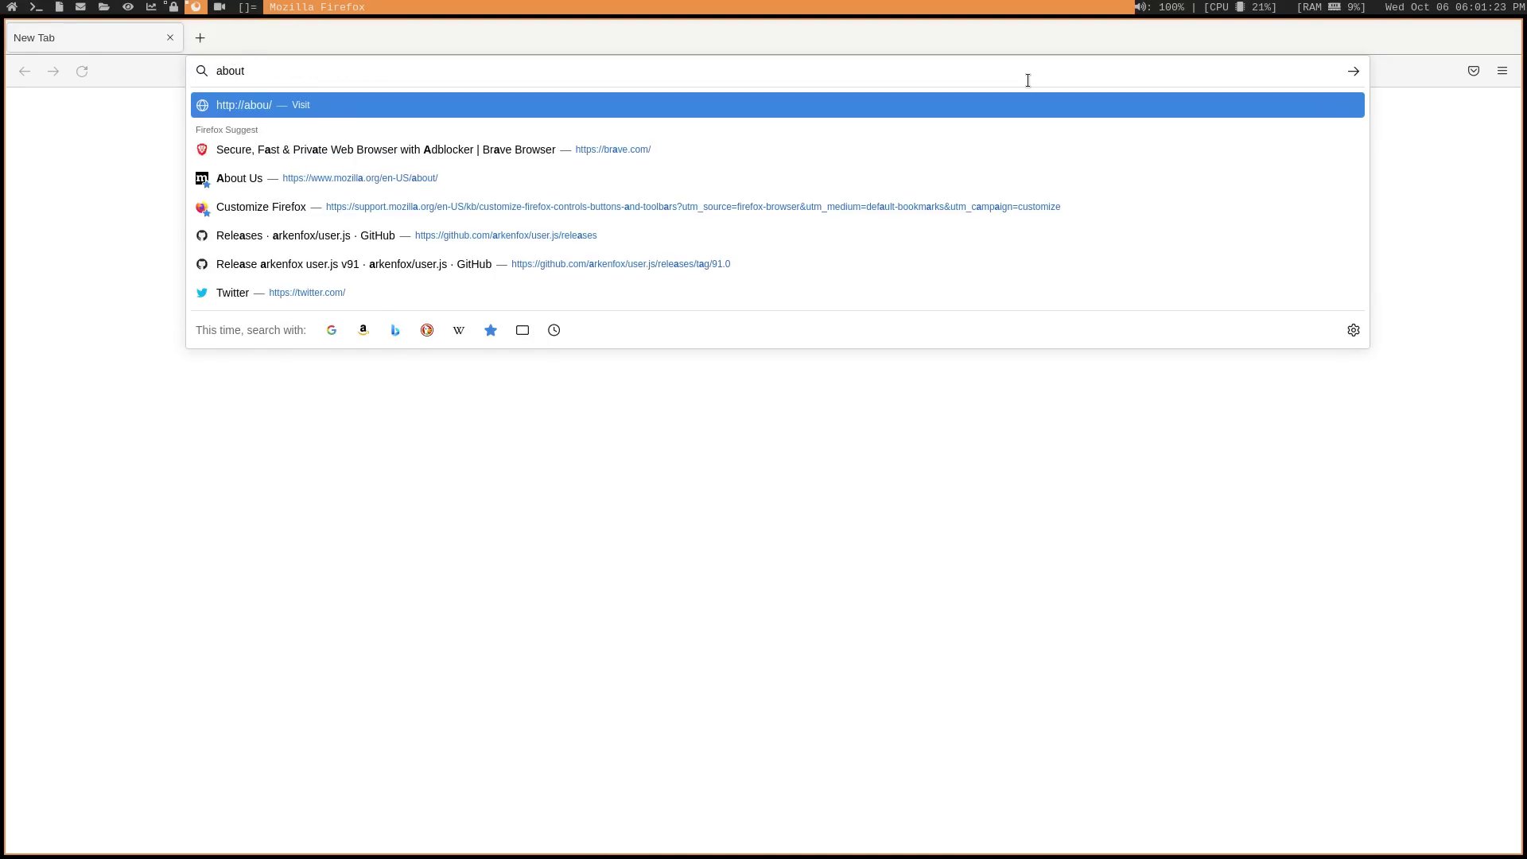
{"action": "key", "text": "Return"}
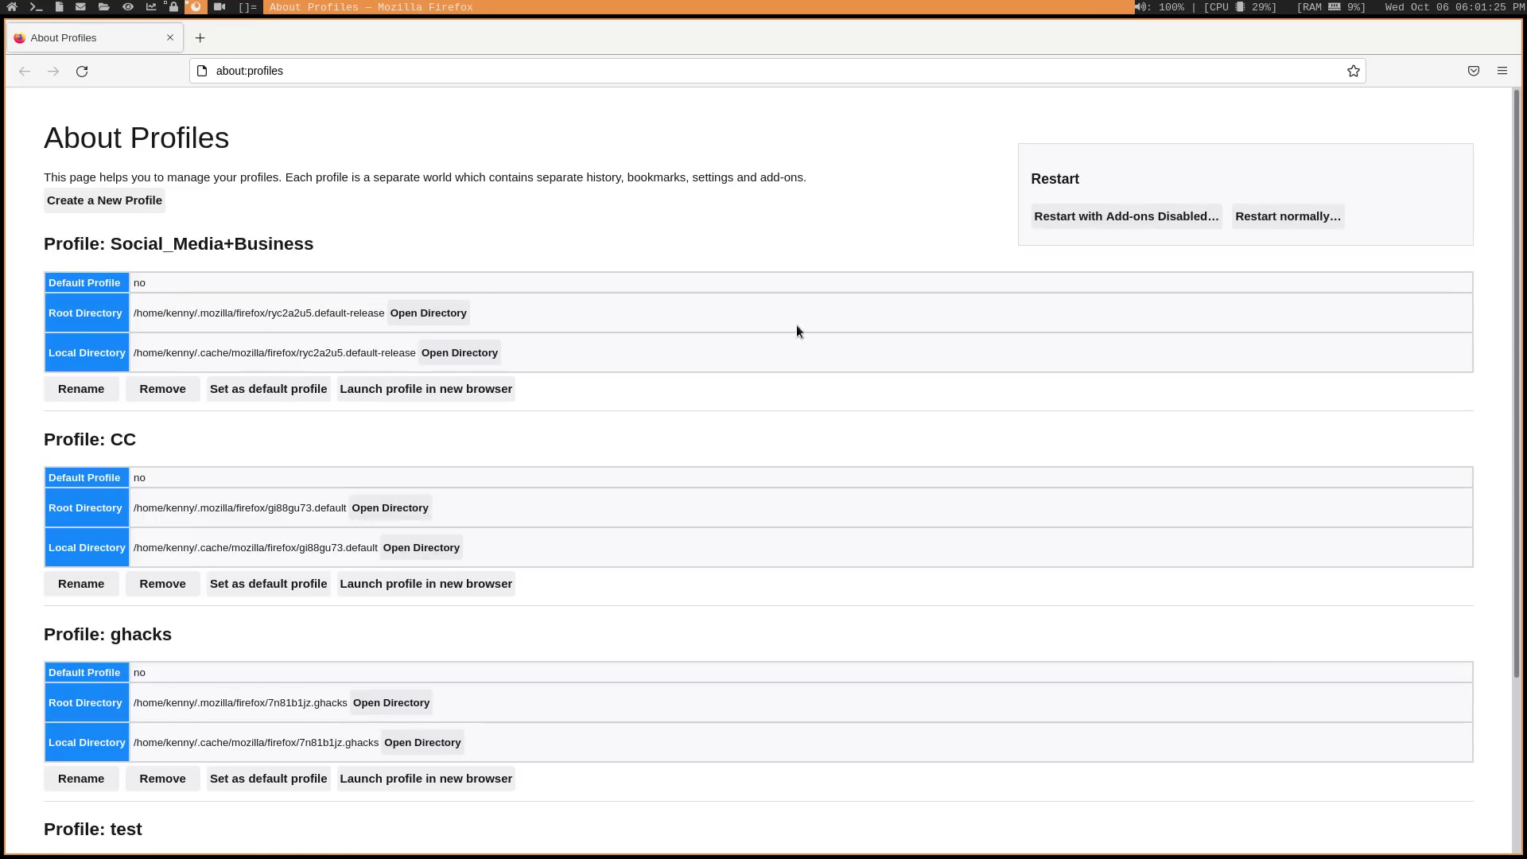
{"action": "scroll", "coordinate": [786, 366], "scroll_direction": "down", "scroll_amount": 5}
{"action": "scroll", "coordinate": [175, 672], "scroll_direction": "up", "scroll_amount": 5}
Step: Load google.com in a new tab and turn on Google's dark theme via Settings
{"action": "left_click", "coordinate": [199, 38]}
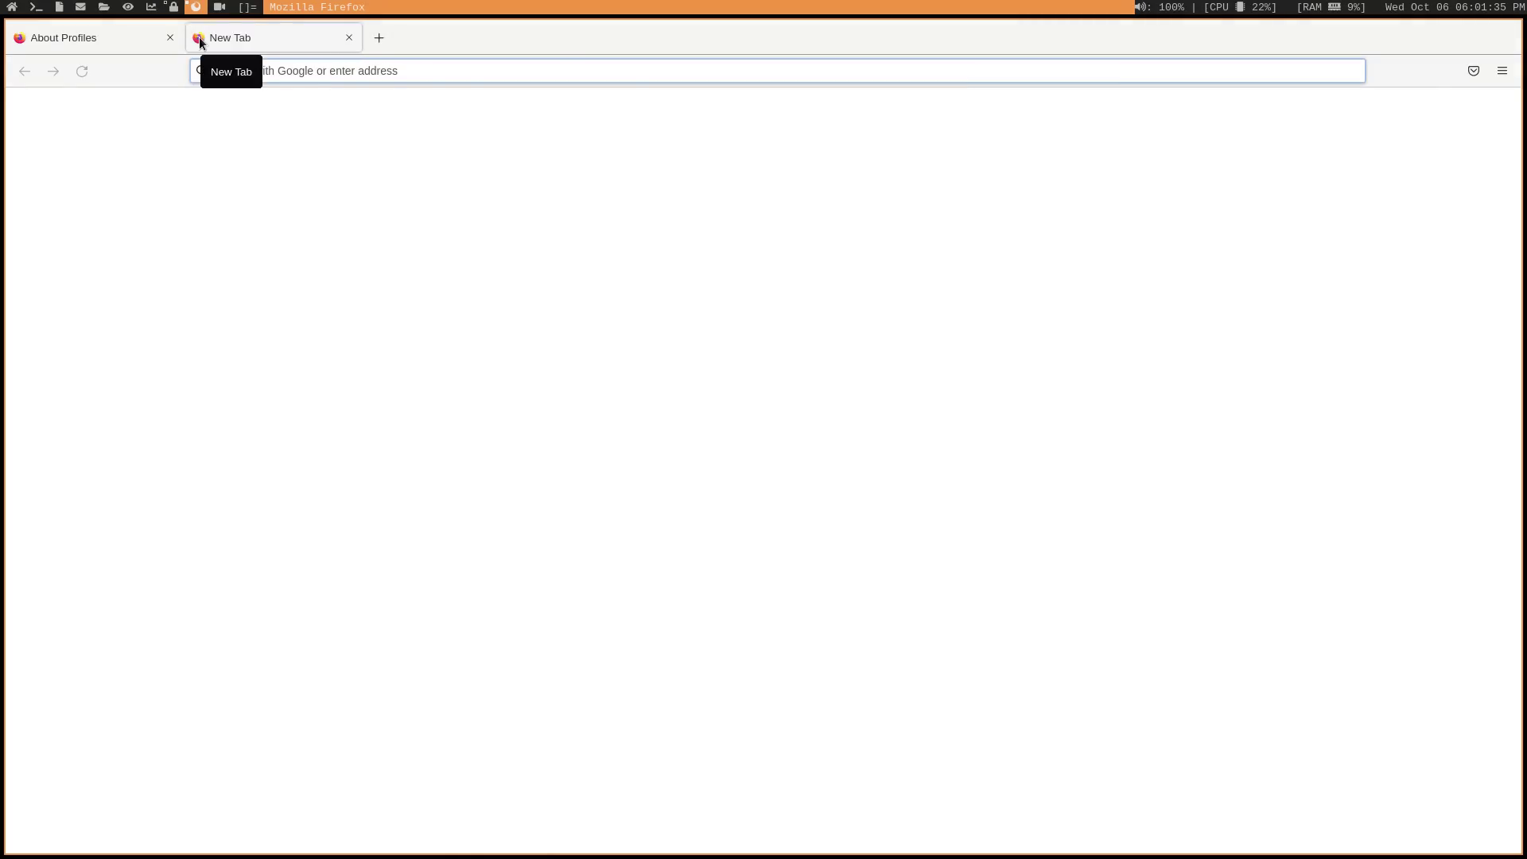
{"action": "type", "text": "google.com"}
{"action": "key", "text": "Return"}
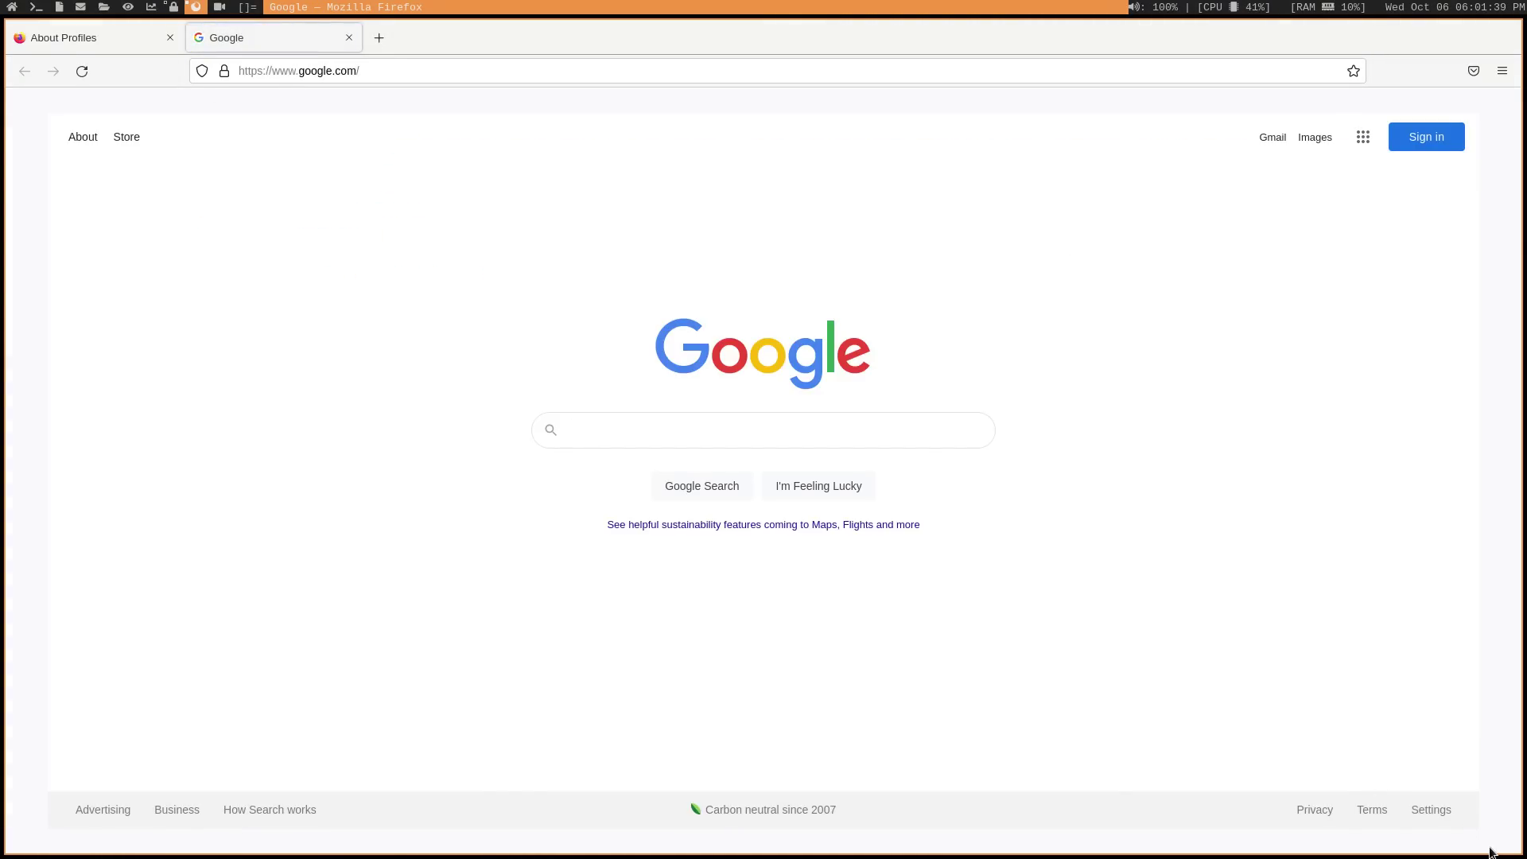
{"action": "left_click", "coordinate": [1432, 809]}
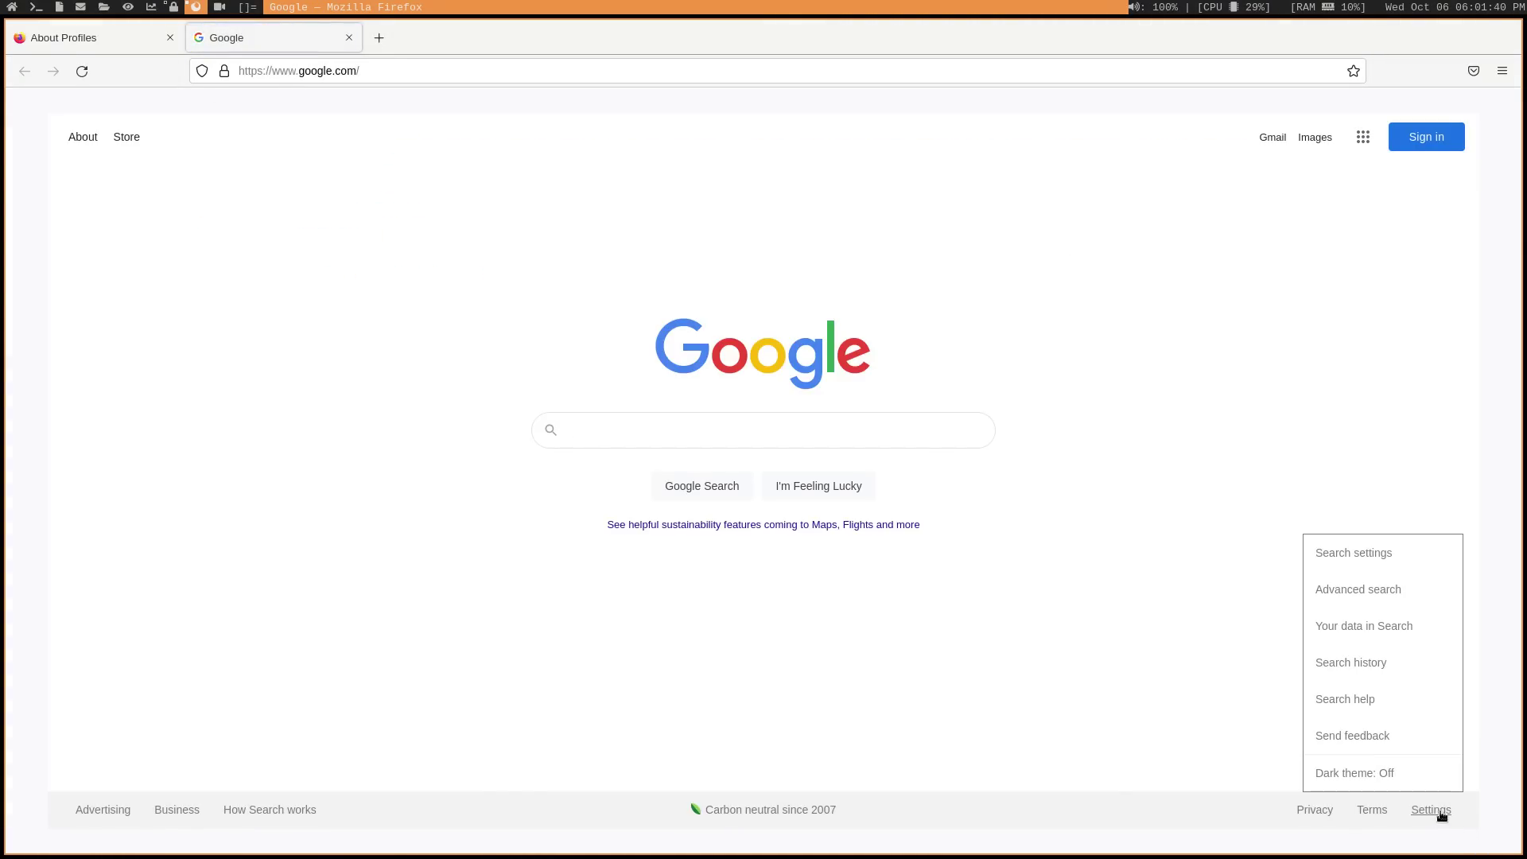
{"action": "left_click", "coordinate": [1371, 775]}
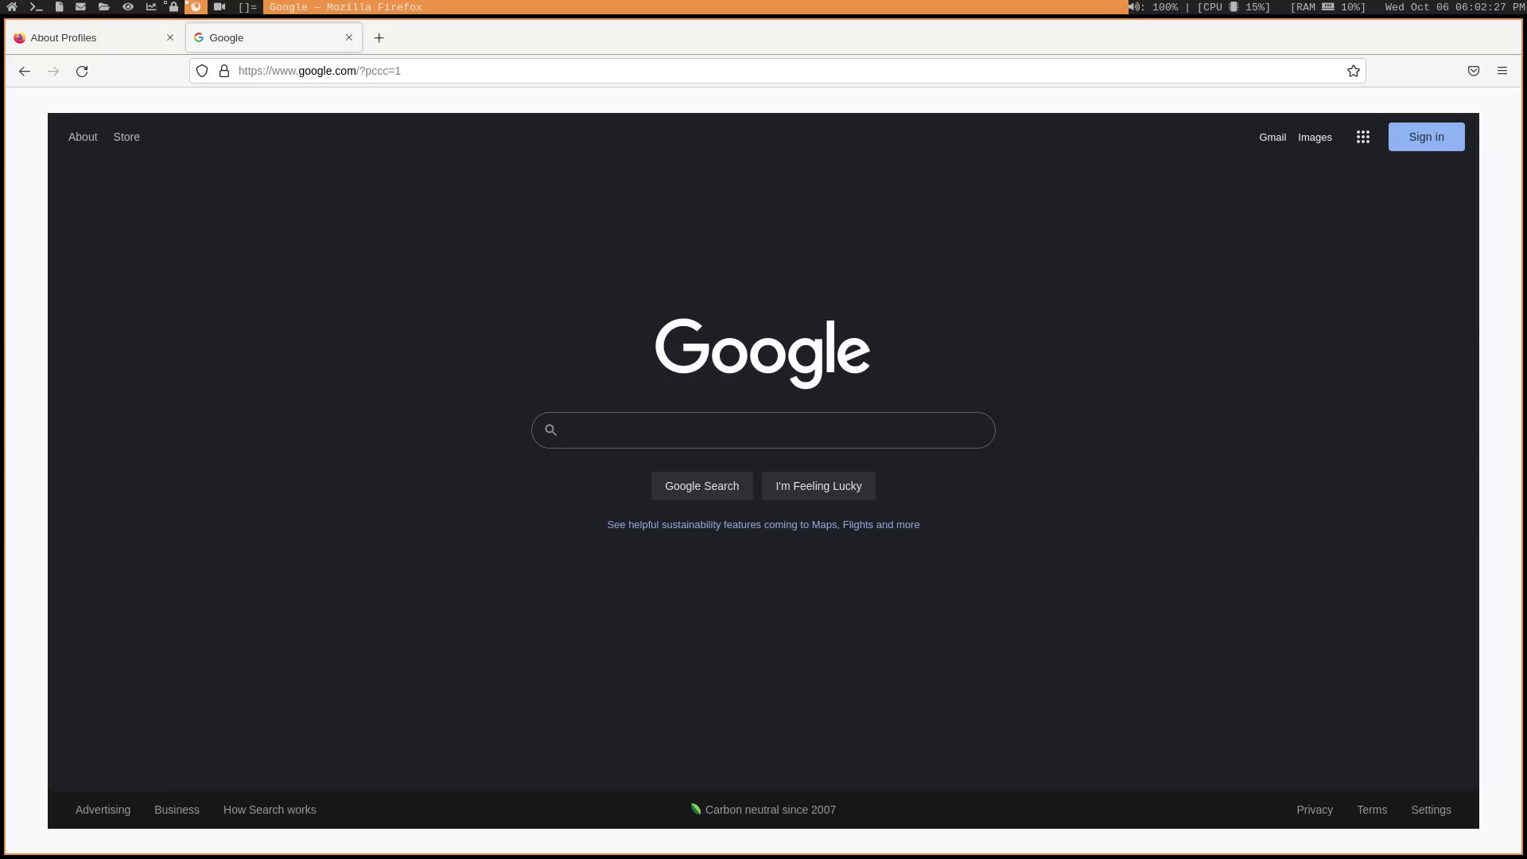
Step: Toggle fullscreen on and off, then open Firefox Settings from the main menu
{"action": "key", "text": "F11"}
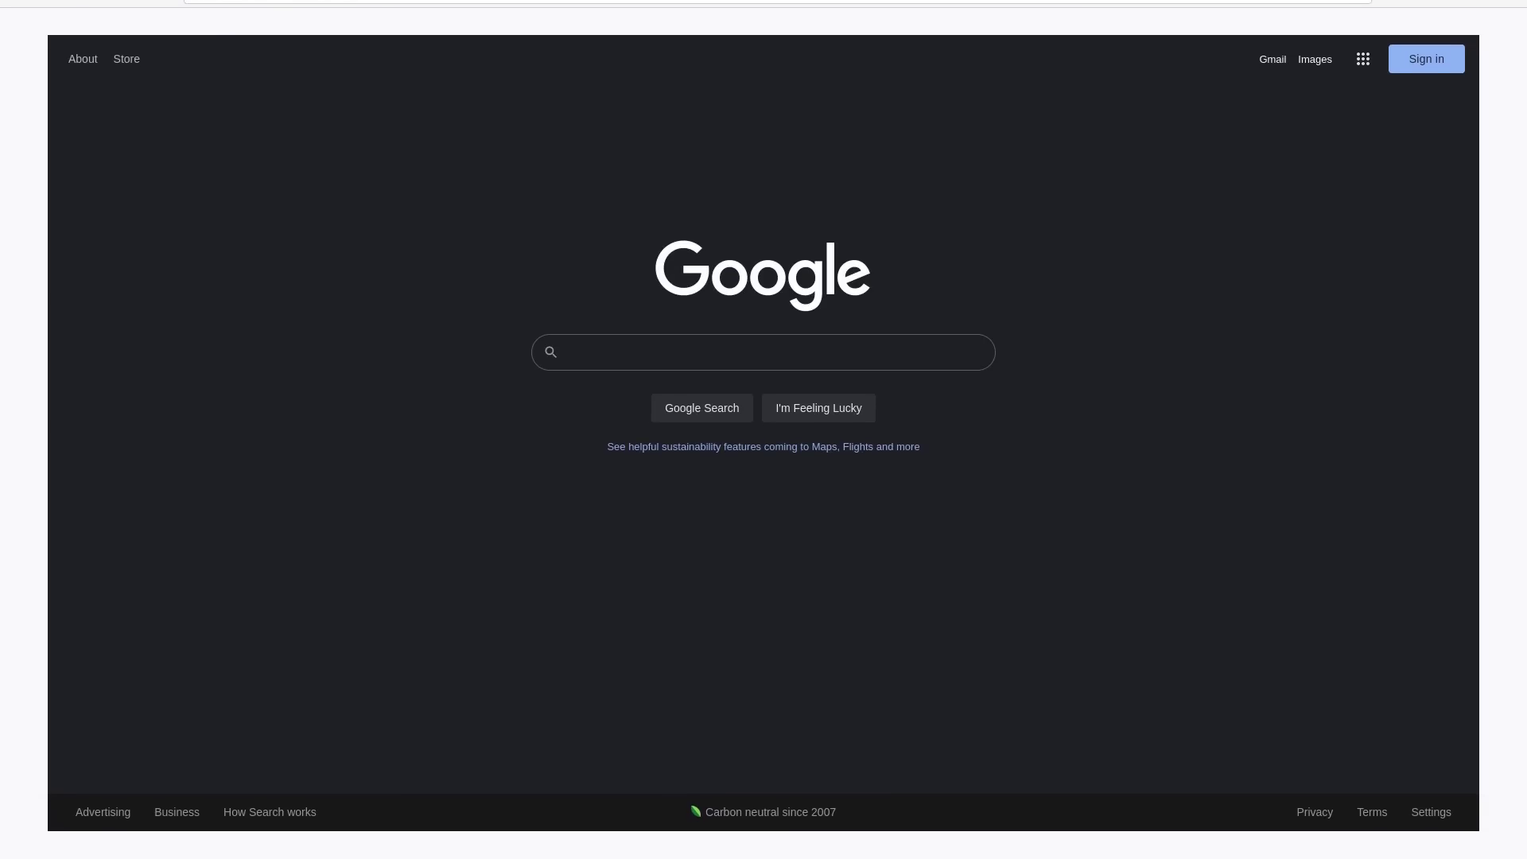
{"action": "key", "text": "F11"}
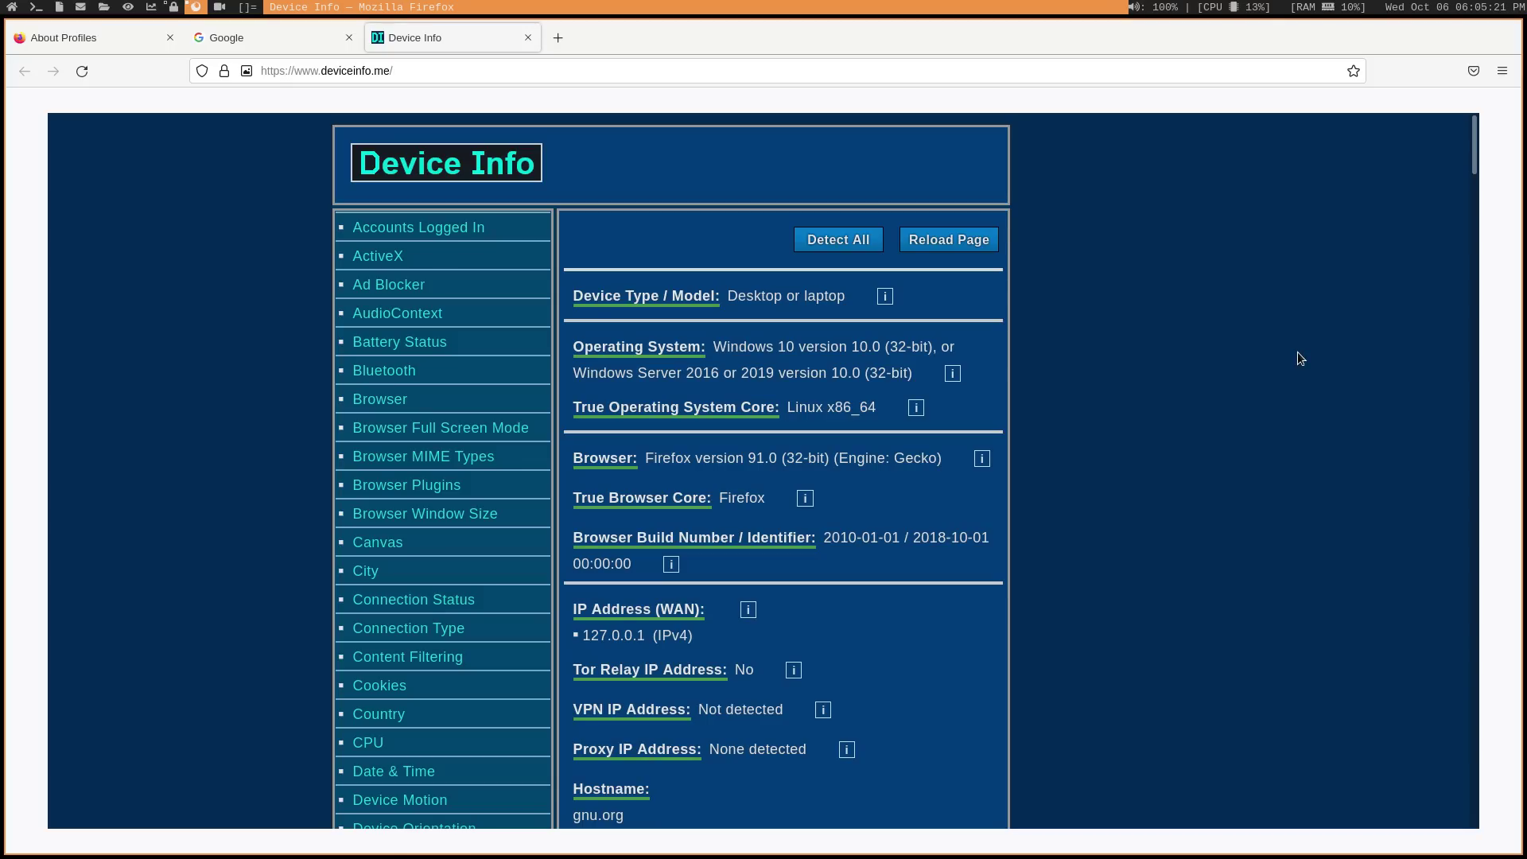
{"action": "left_click", "coordinate": [1500, 73]}
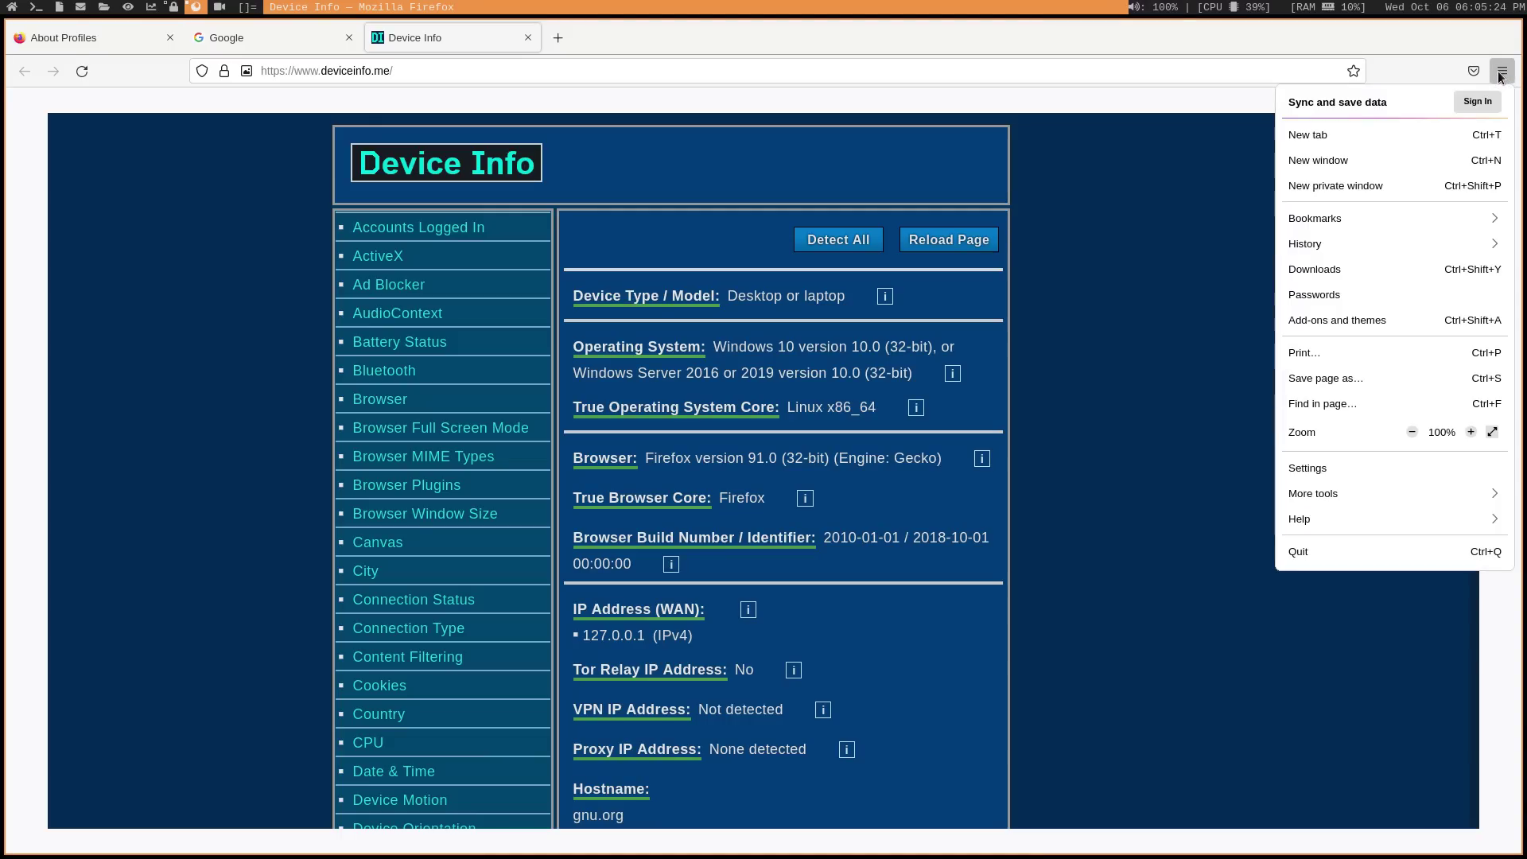
{"action": "left_click", "coordinate": [1344, 468]}
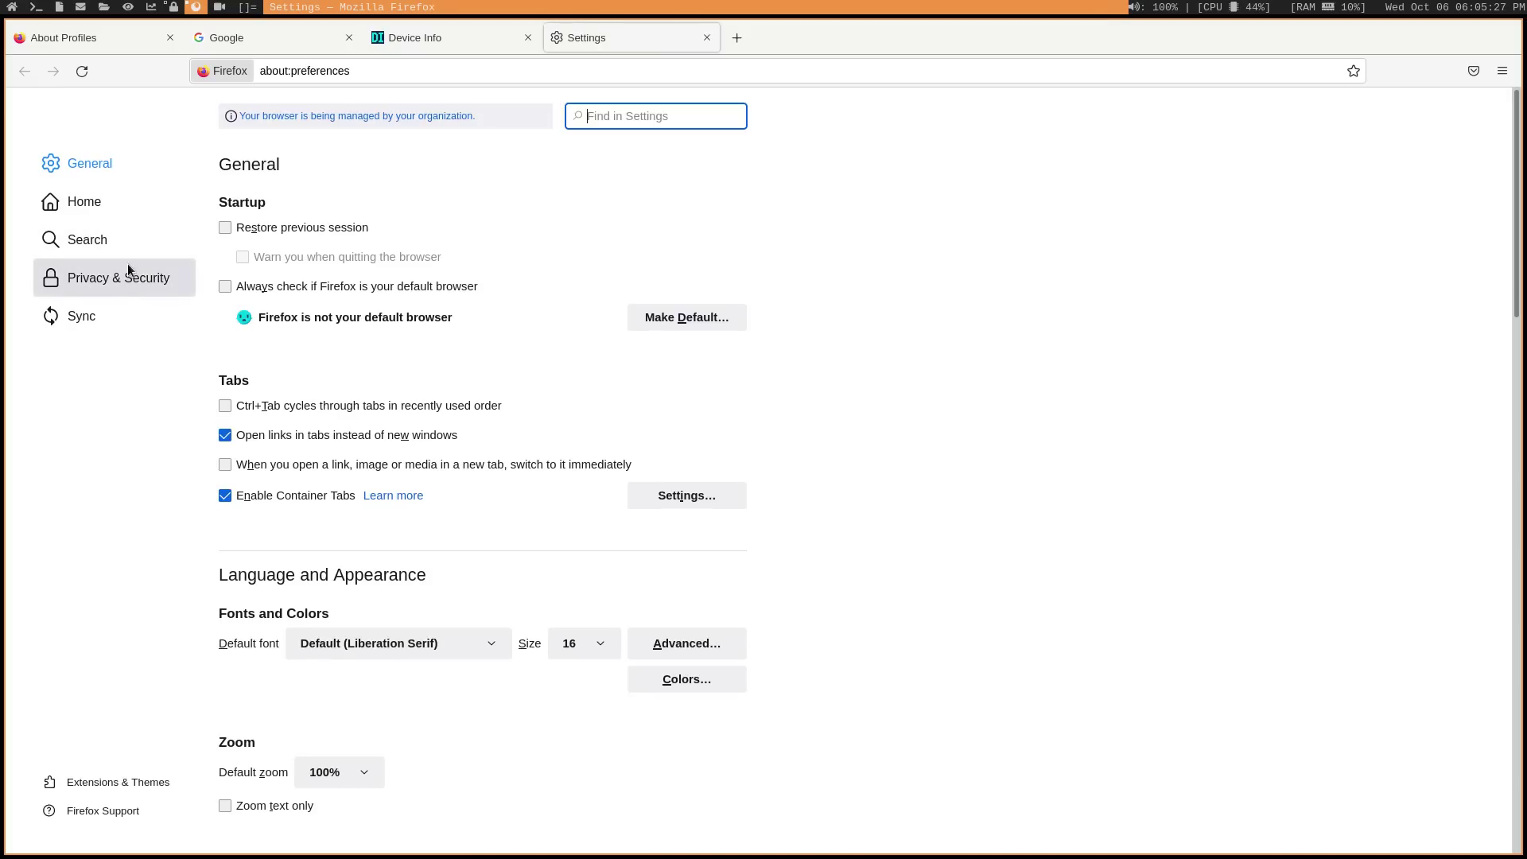
Step: In Privacy & Security, block new location access requests and save
{"action": "left_click", "coordinate": [127, 283]}
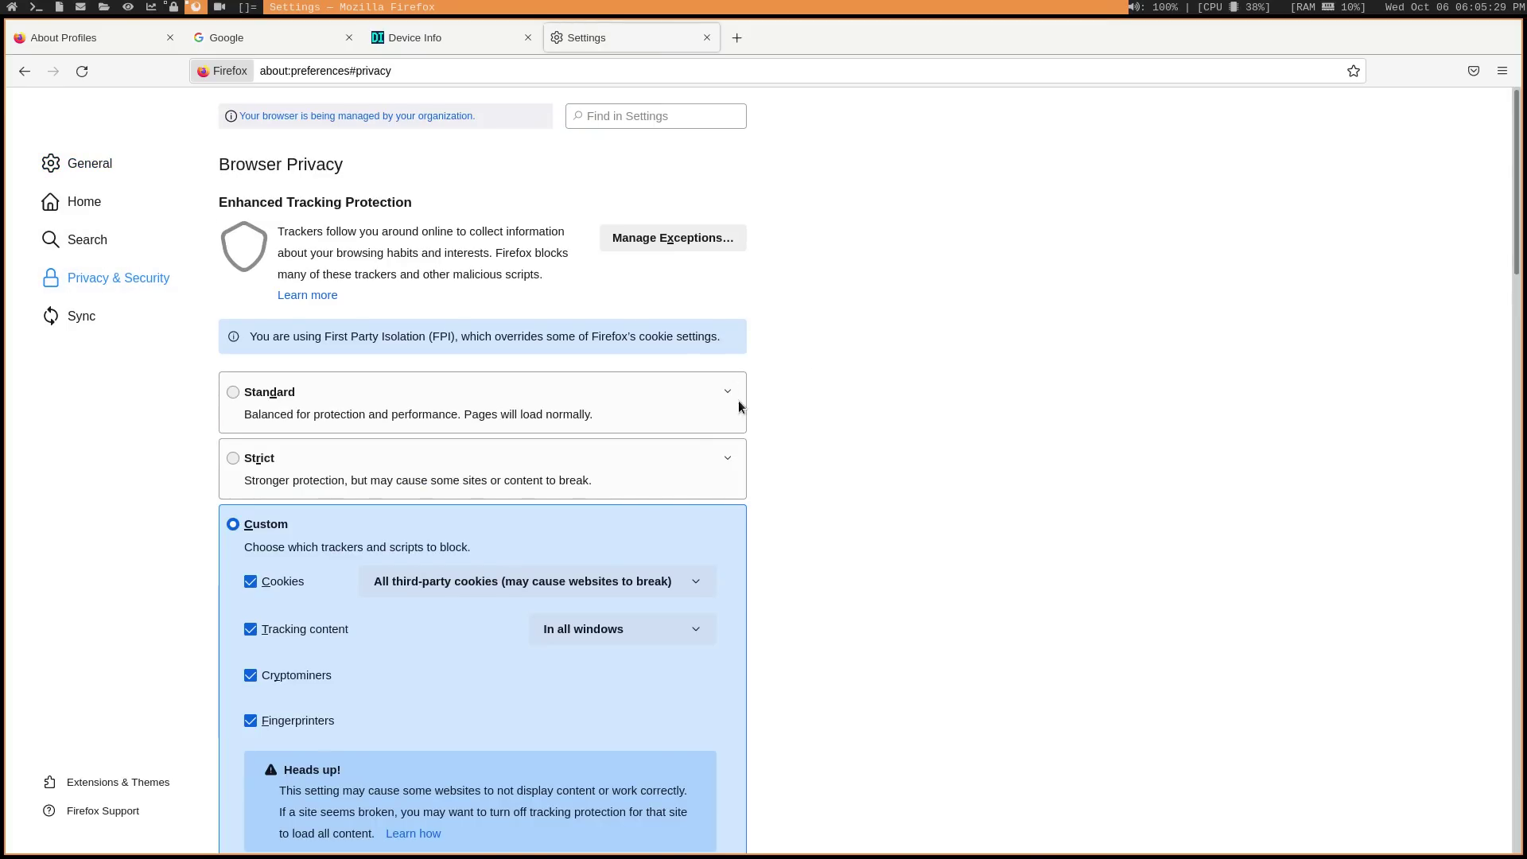
{"action": "scroll", "coordinate": [811, 448], "scroll_direction": "down", "scroll_amount": 10}
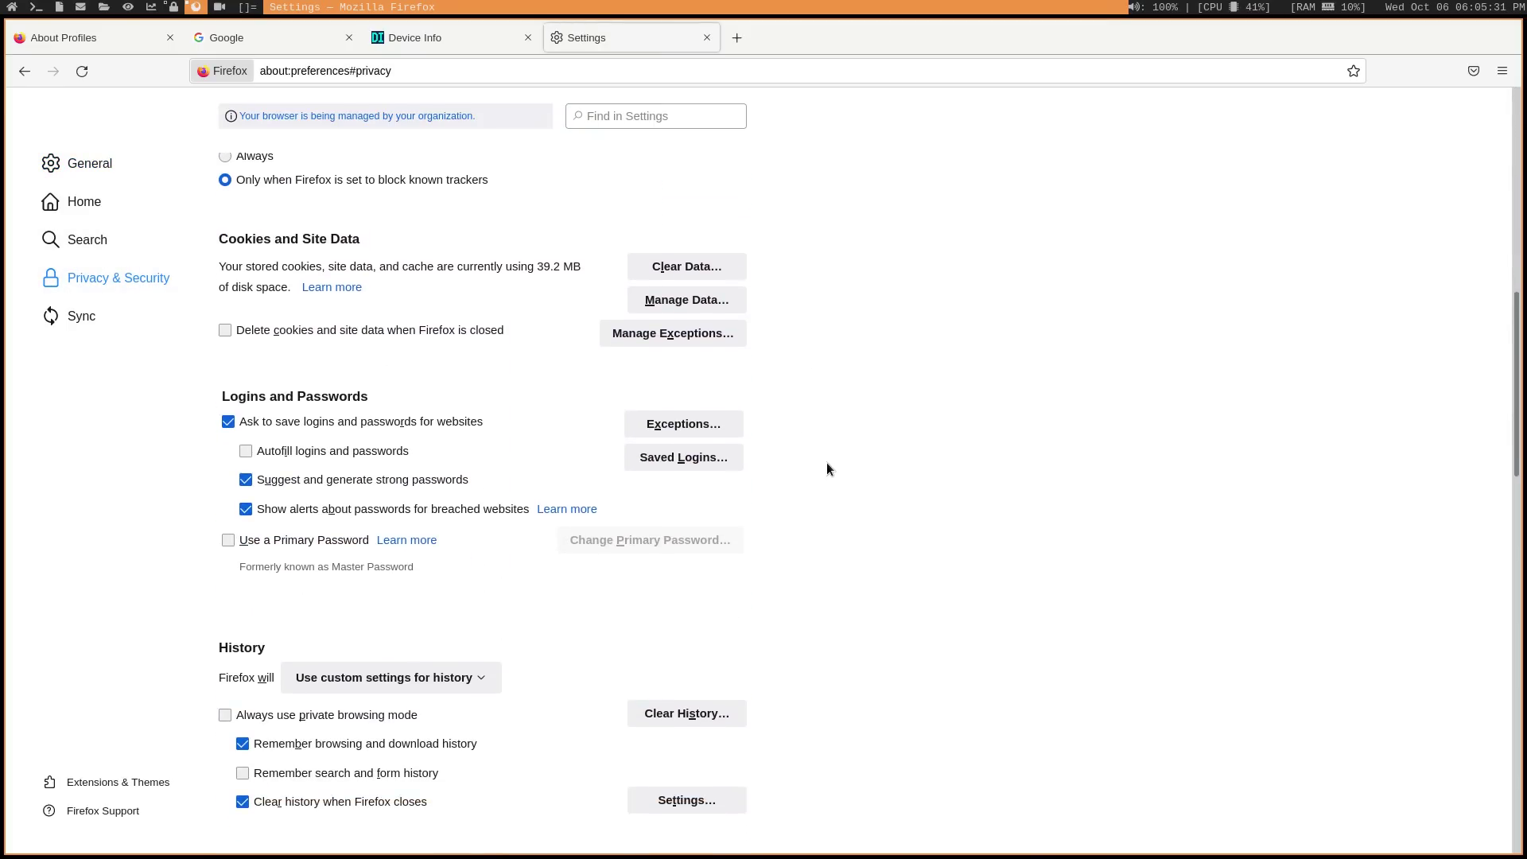
{"action": "scroll", "coordinate": [827, 467], "scroll_direction": "down", "scroll_amount": 5}
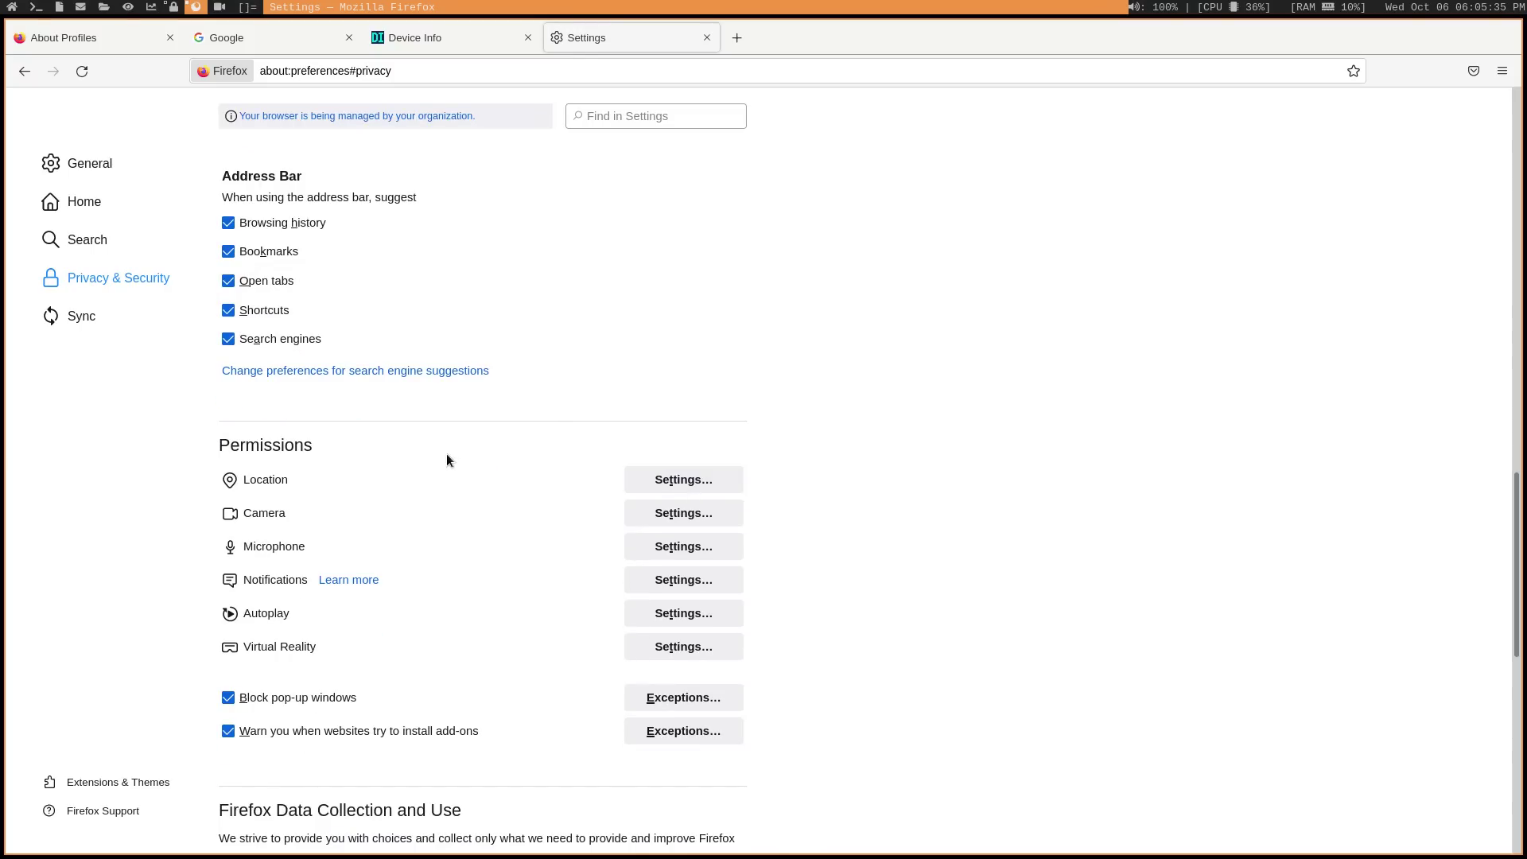
{"action": "left_click", "coordinate": [703, 481]}
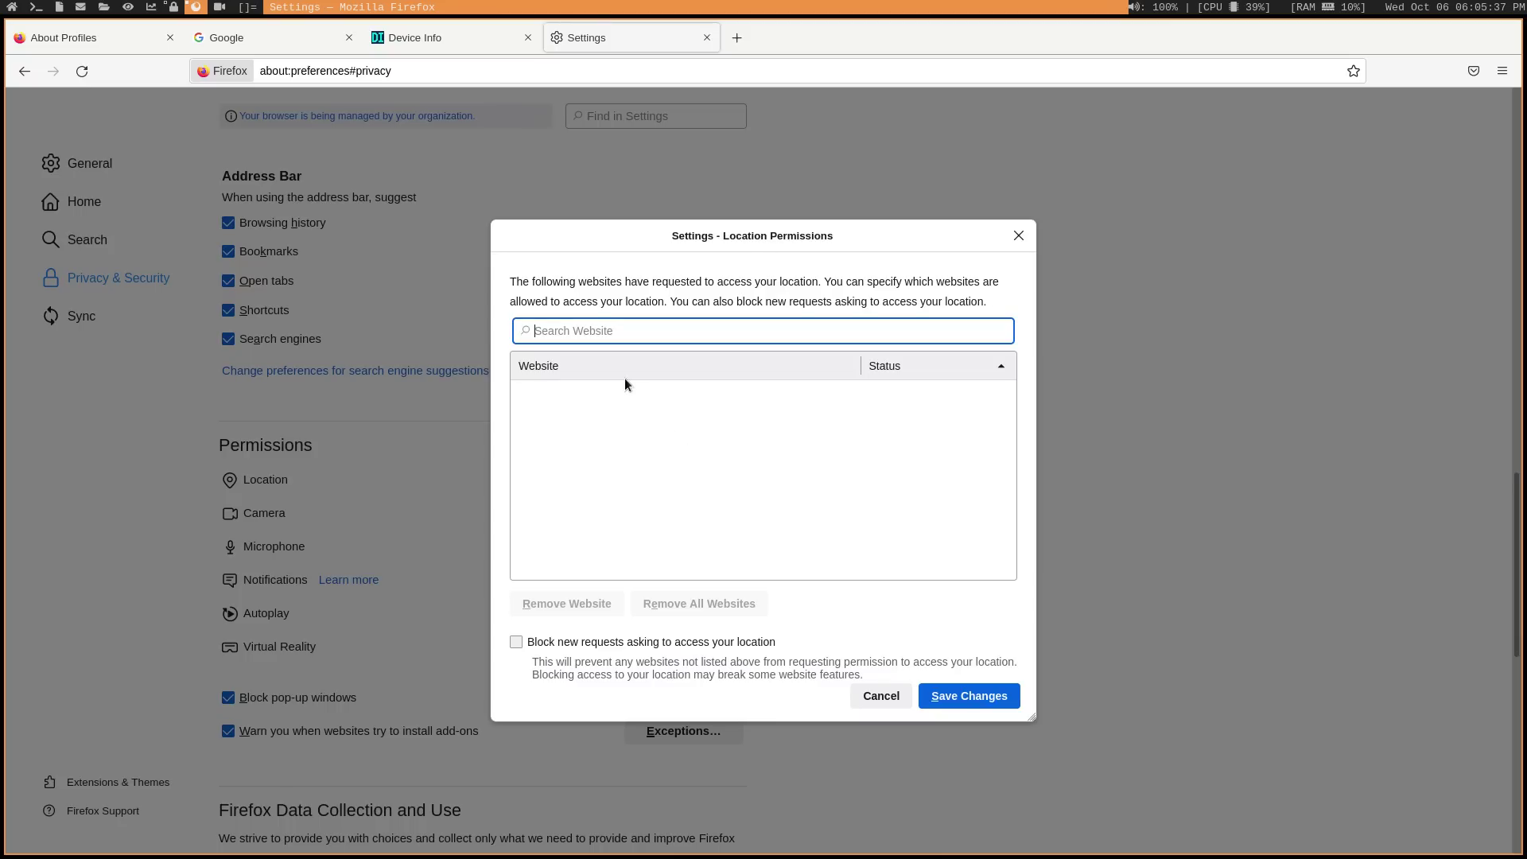
{"action": "left_click", "coordinate": [554, 646]}
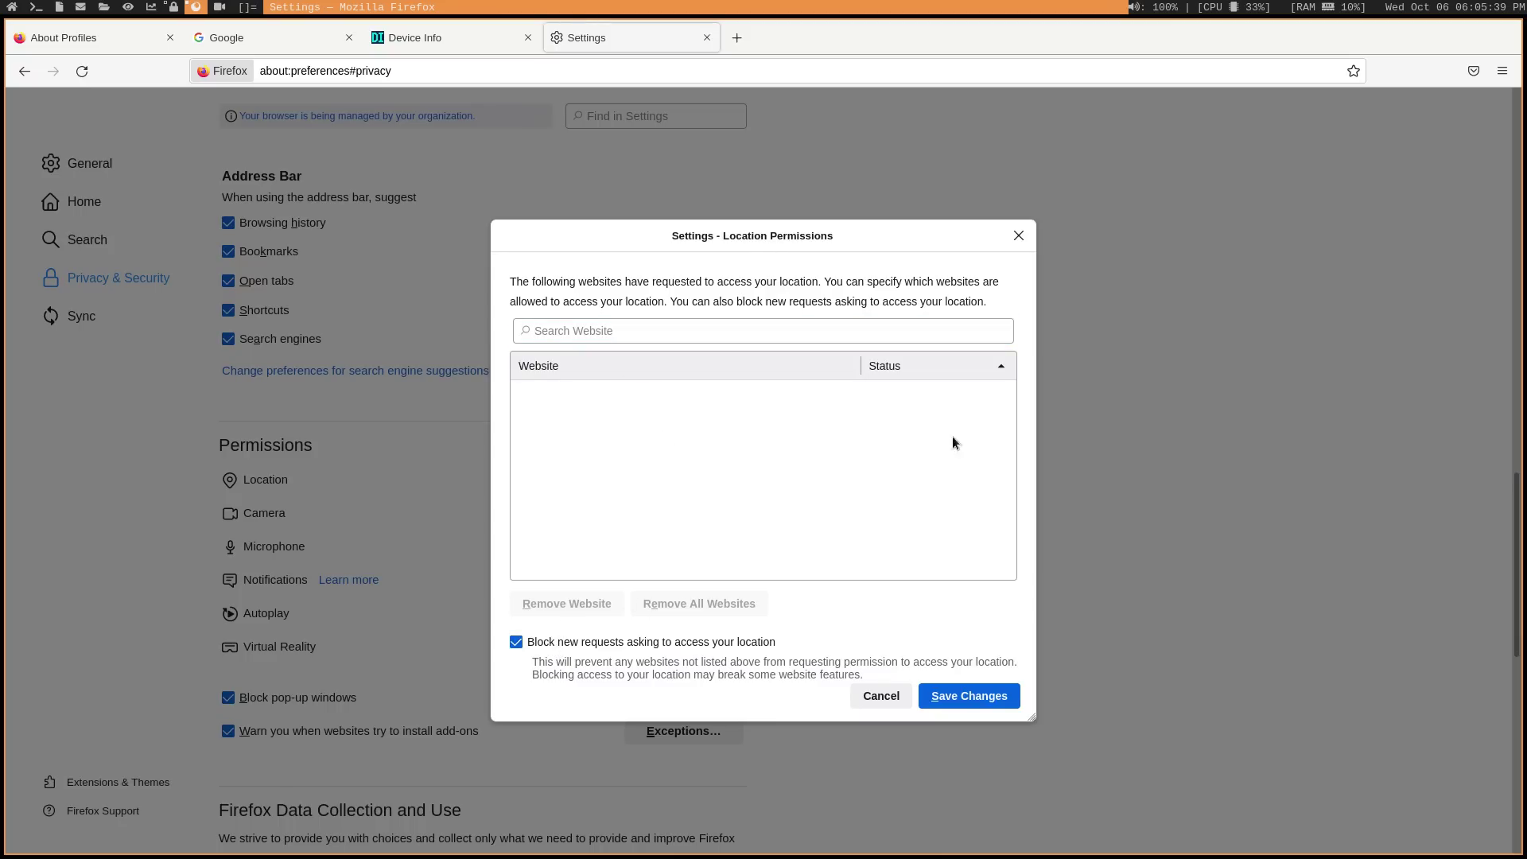
{"action": "left_click", "coordinate": [967, 698]}
Step: Block new camera access requests and save the change
{"action": "left_click", "coordinate": [650, 516]}
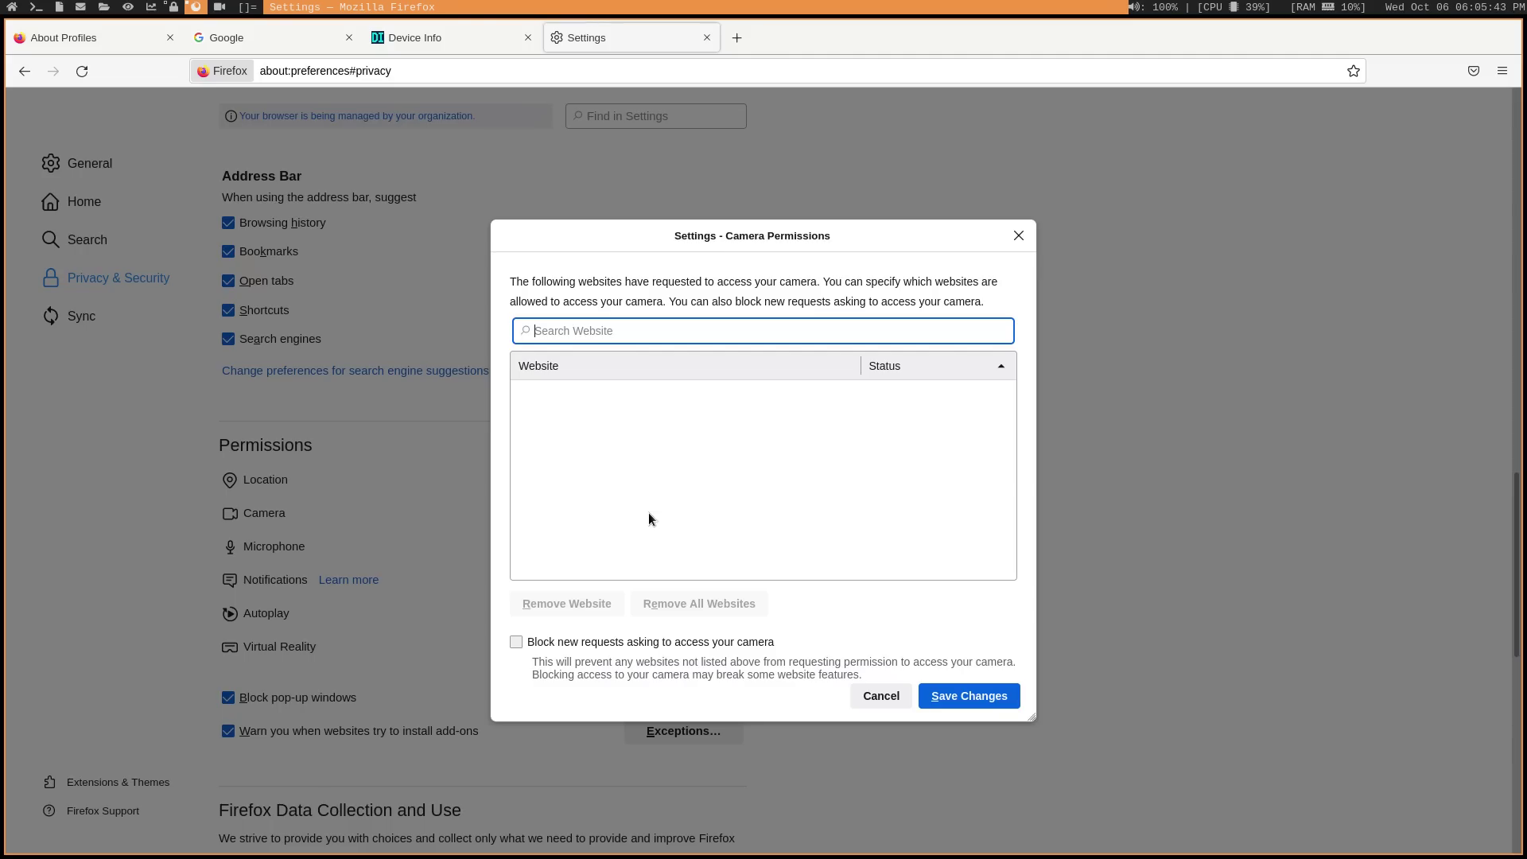
{"action": "left_click", "coordinate": [550, 645]}
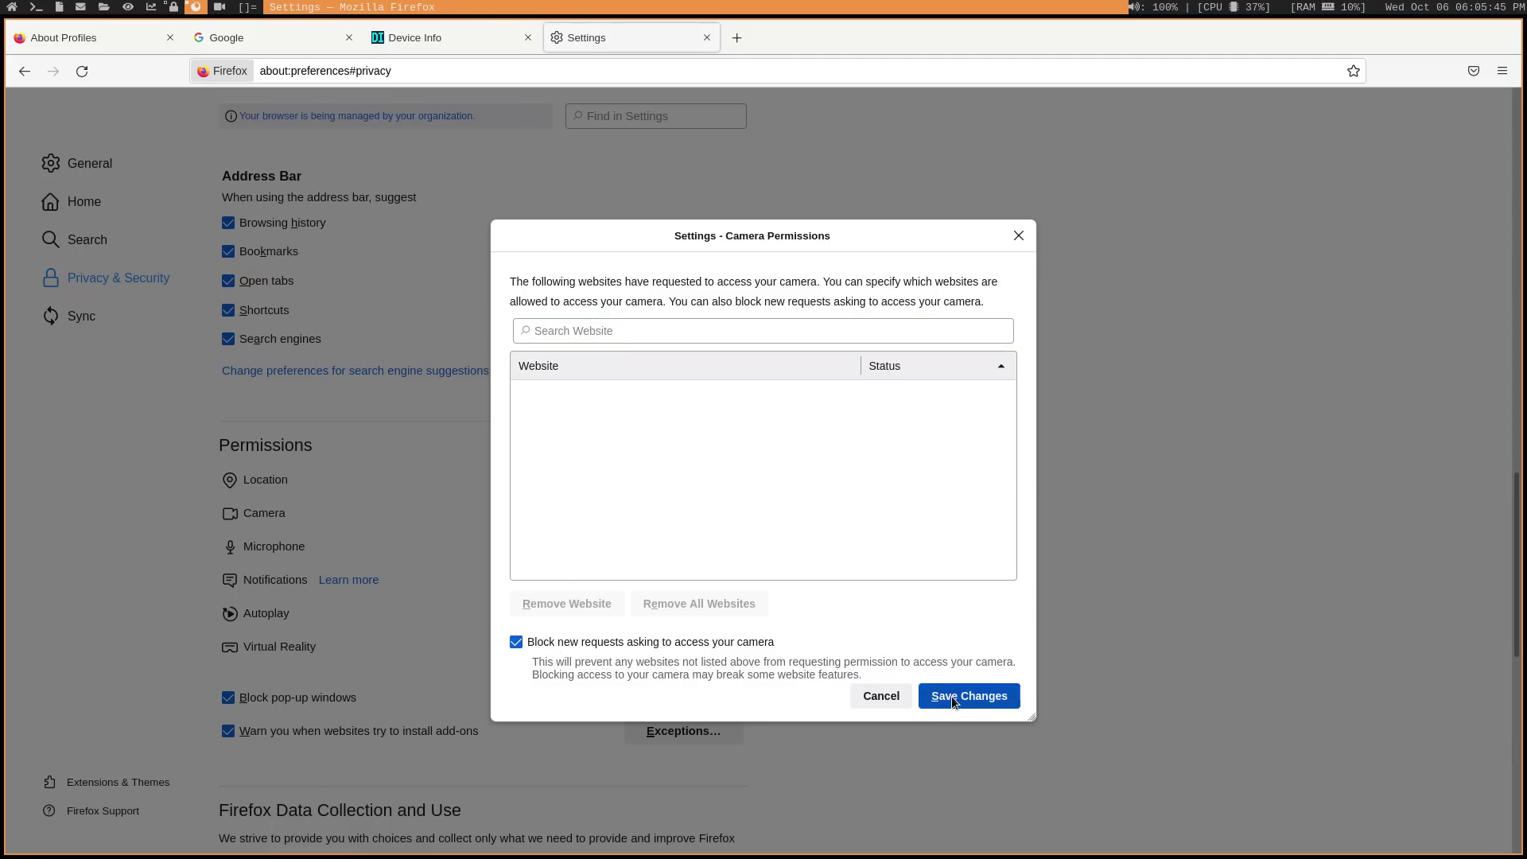
{"action": "left_click", "coordinate": [996, 697]}
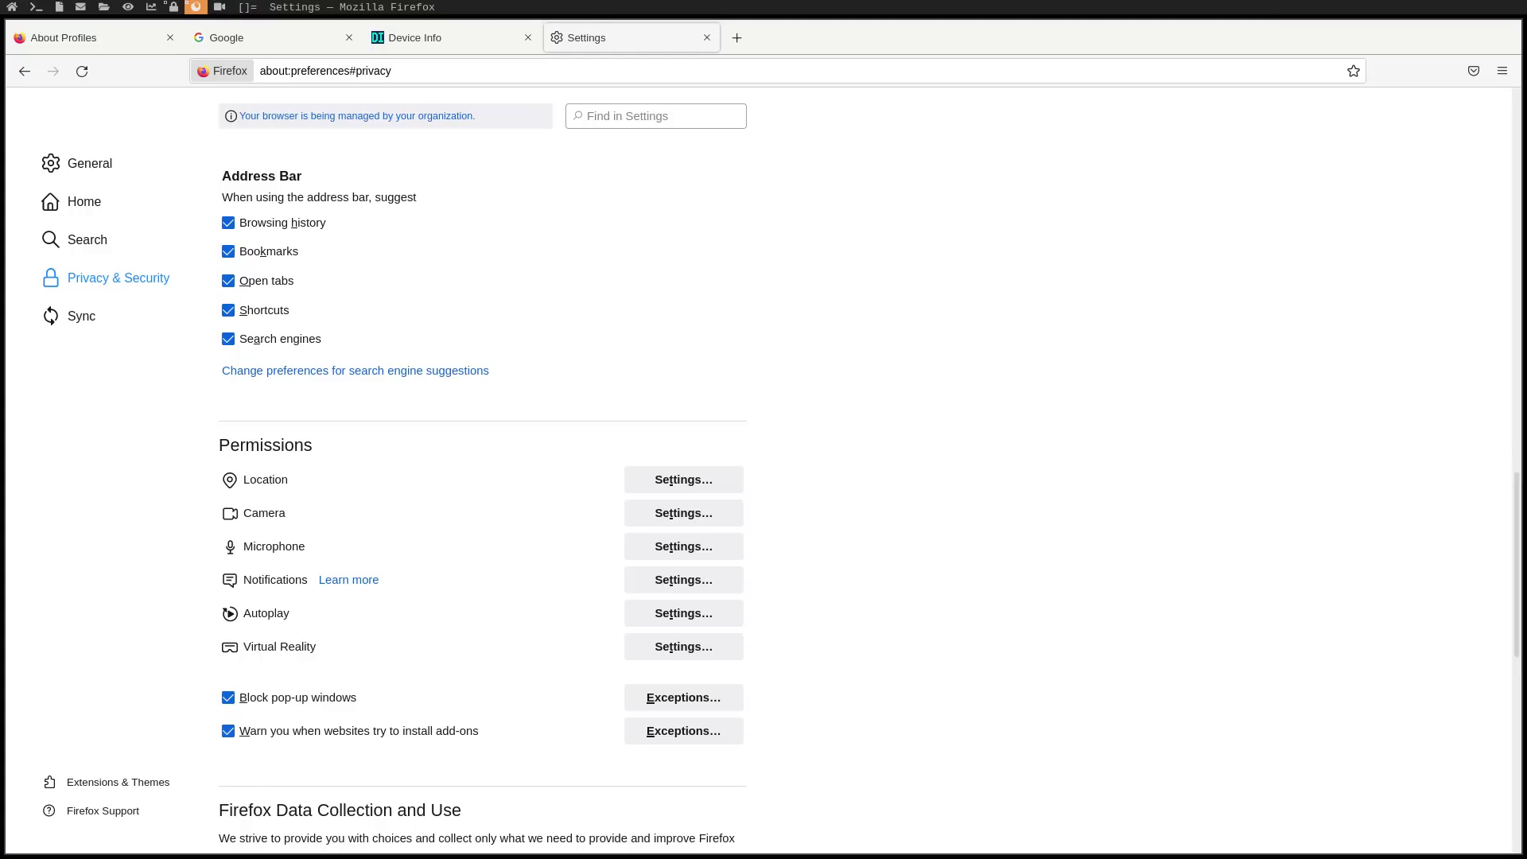
Step: Open about:config and set security.ssl3.rsa_des_ede3_sha to false
{"action": "left_click", "coordinate": [754, 69]}
{"action": "type", "text": "about:config"}
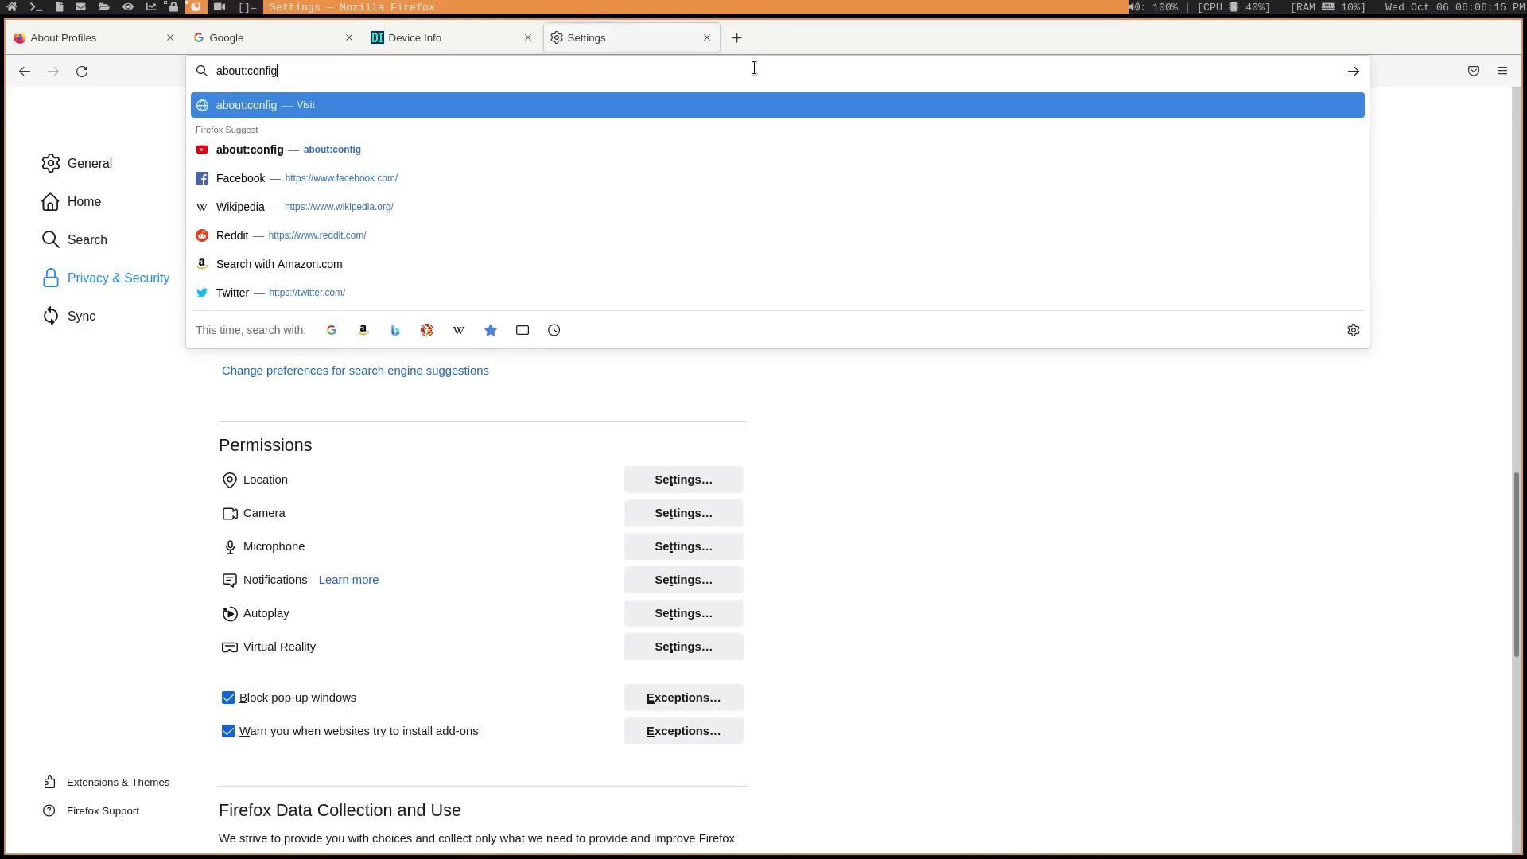
{"action": "key", "text": "Return"}
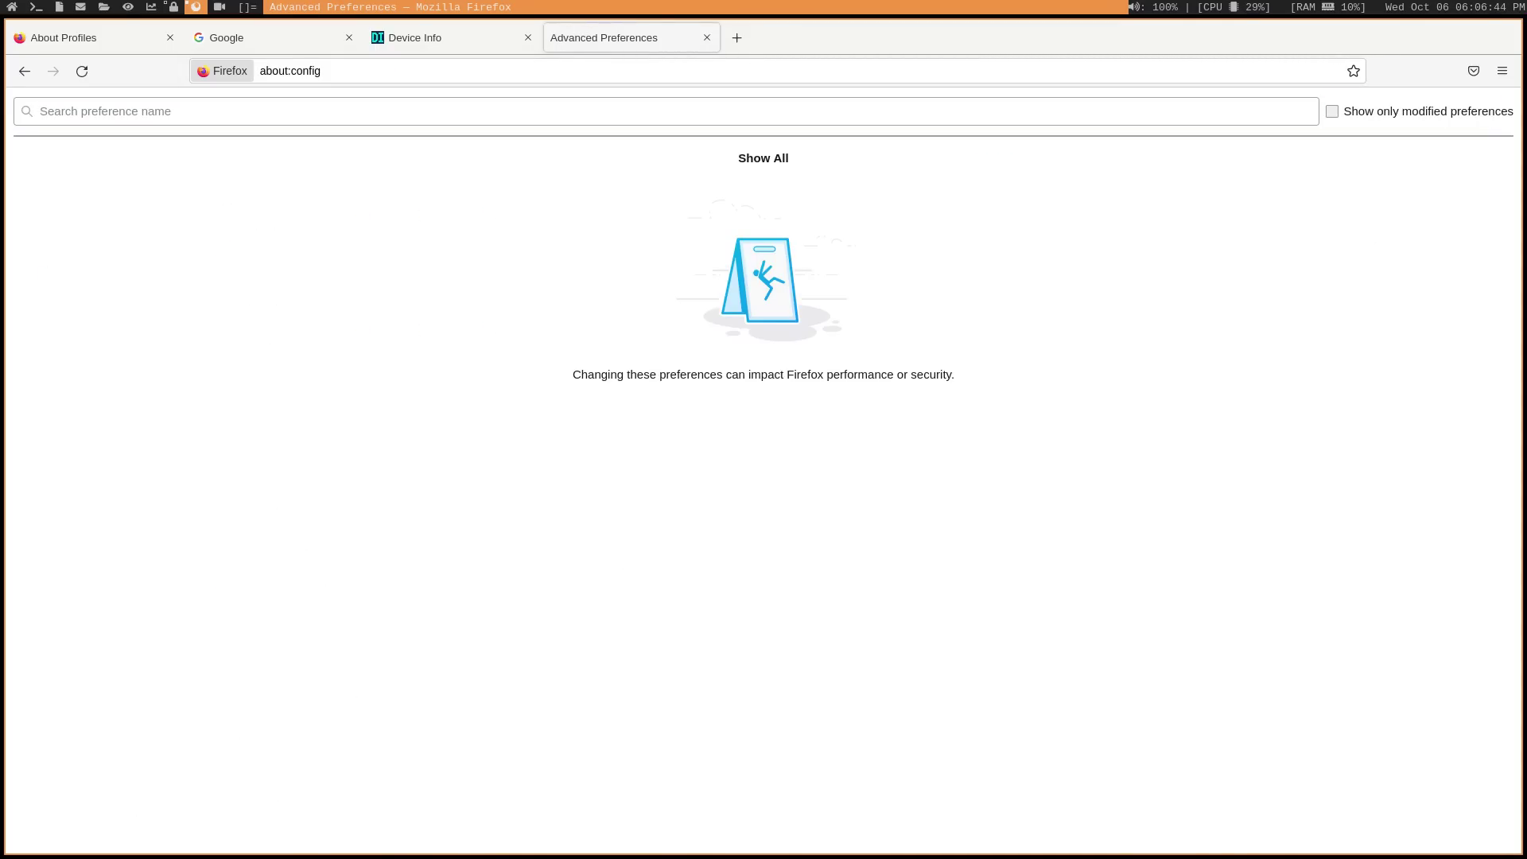
{"action": "left_click", "coordinate": [333, 112]}
{"action": "type", "text": "security.ssl3.rsa_des_ede3_sha"}
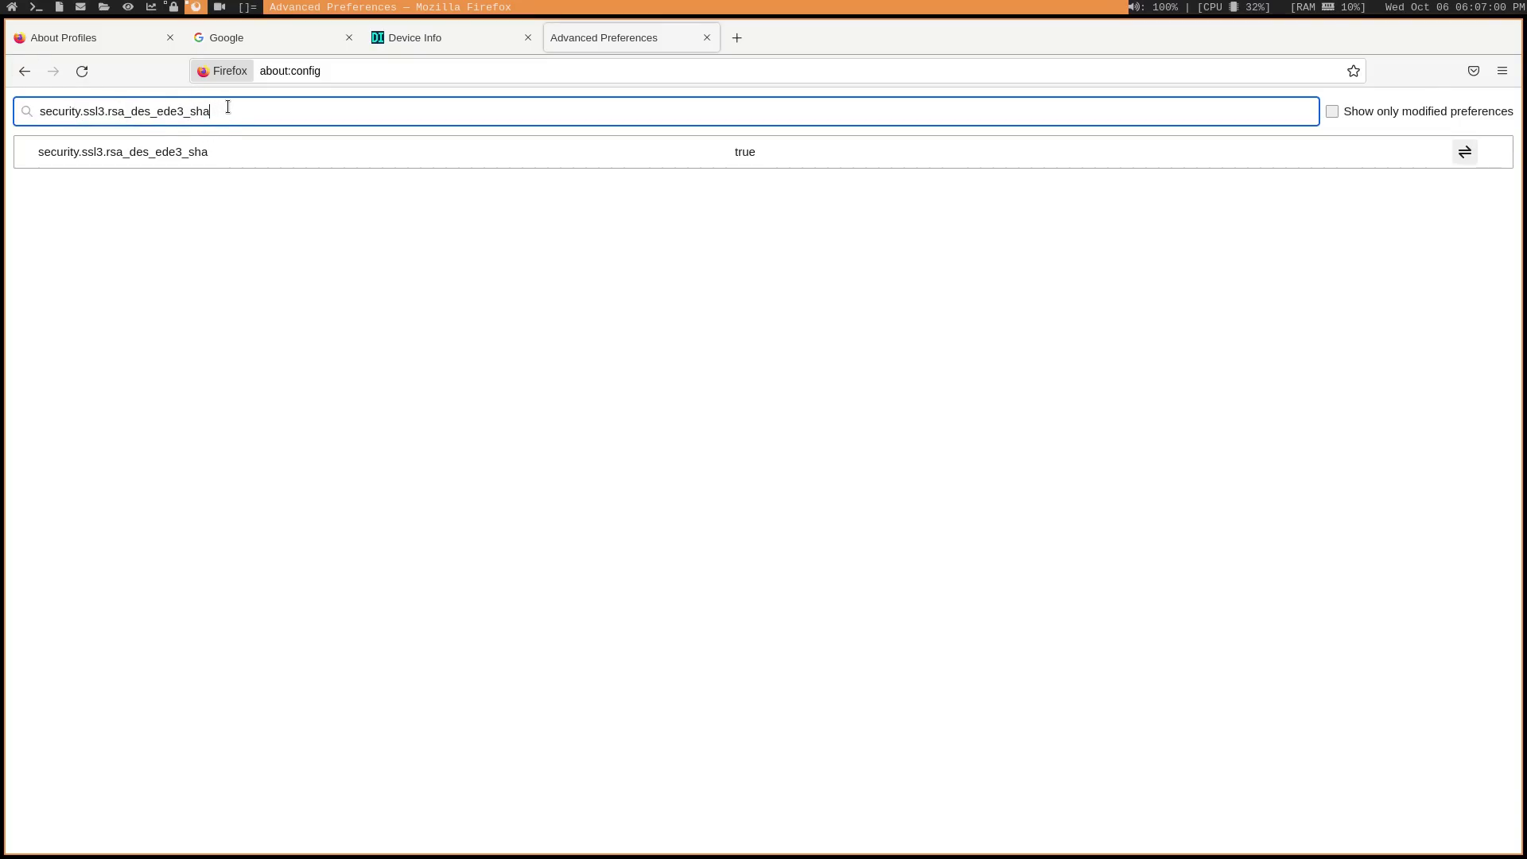
{"action": "double_click", "coordinate": [739, 154]}
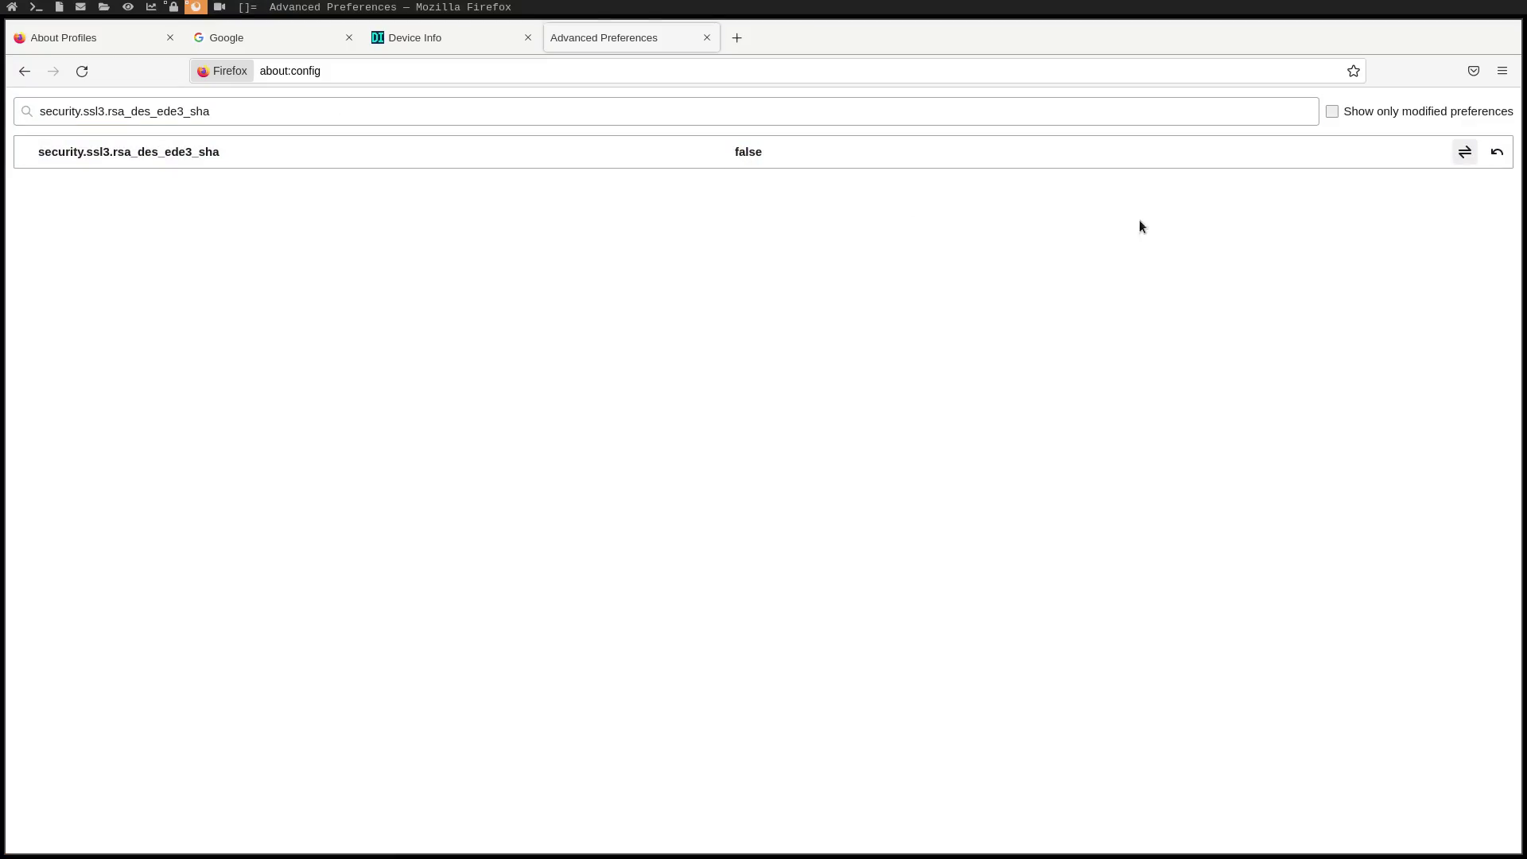
Step: Look up security.ssl.require_safe_negotiation to confirm it is true, then filter to geo.enabled
{"action": "triple_click", "coordinate": [334, 116]}
{"action": "type", "text": "security.ssl.require_safe_negotiation"}
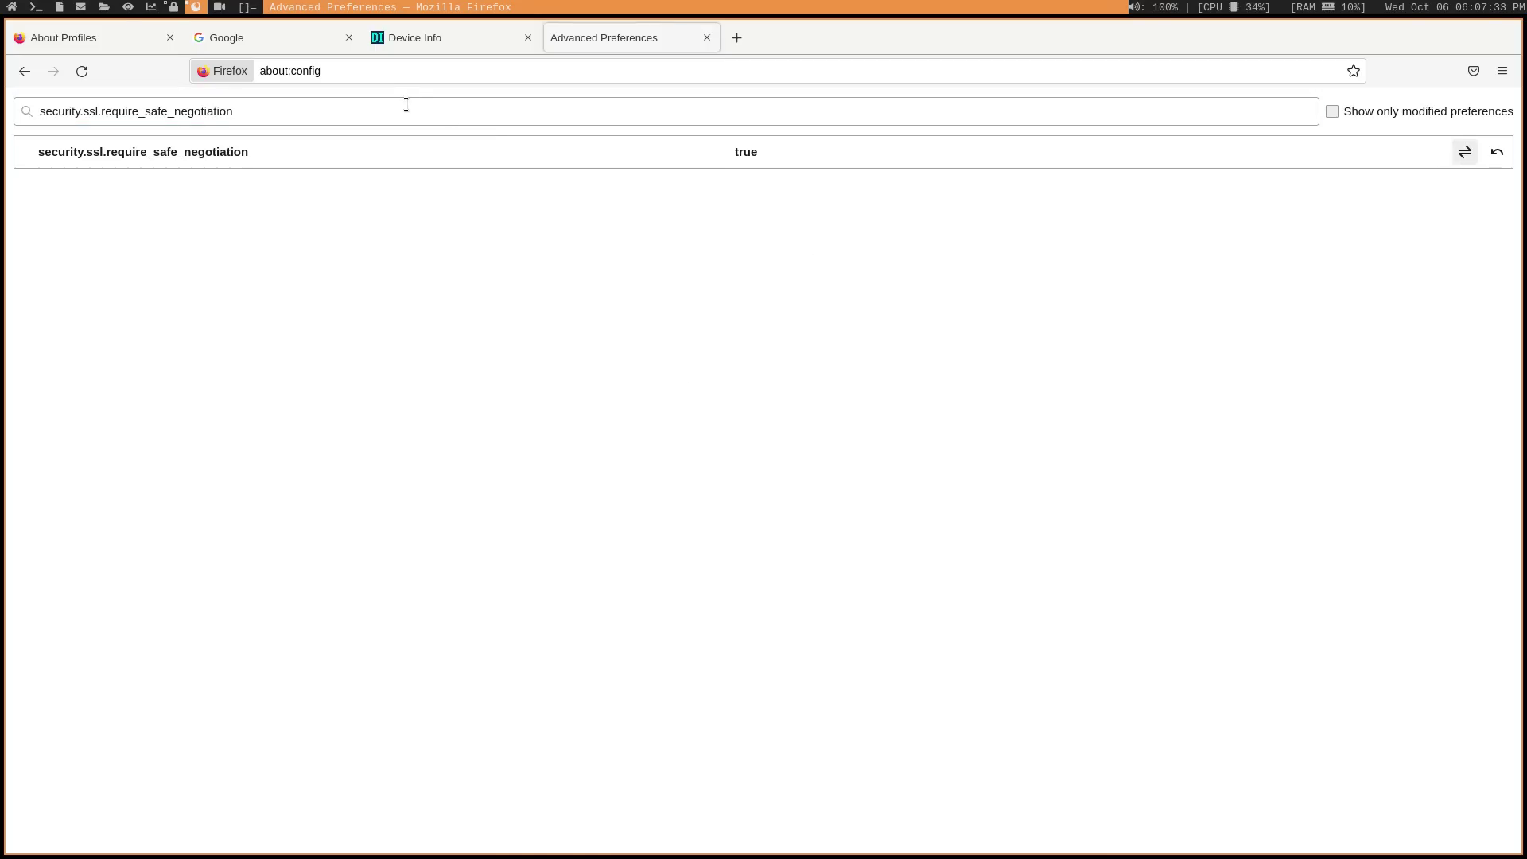
{"action": "triple_click", "coordinate": [406, 104]}
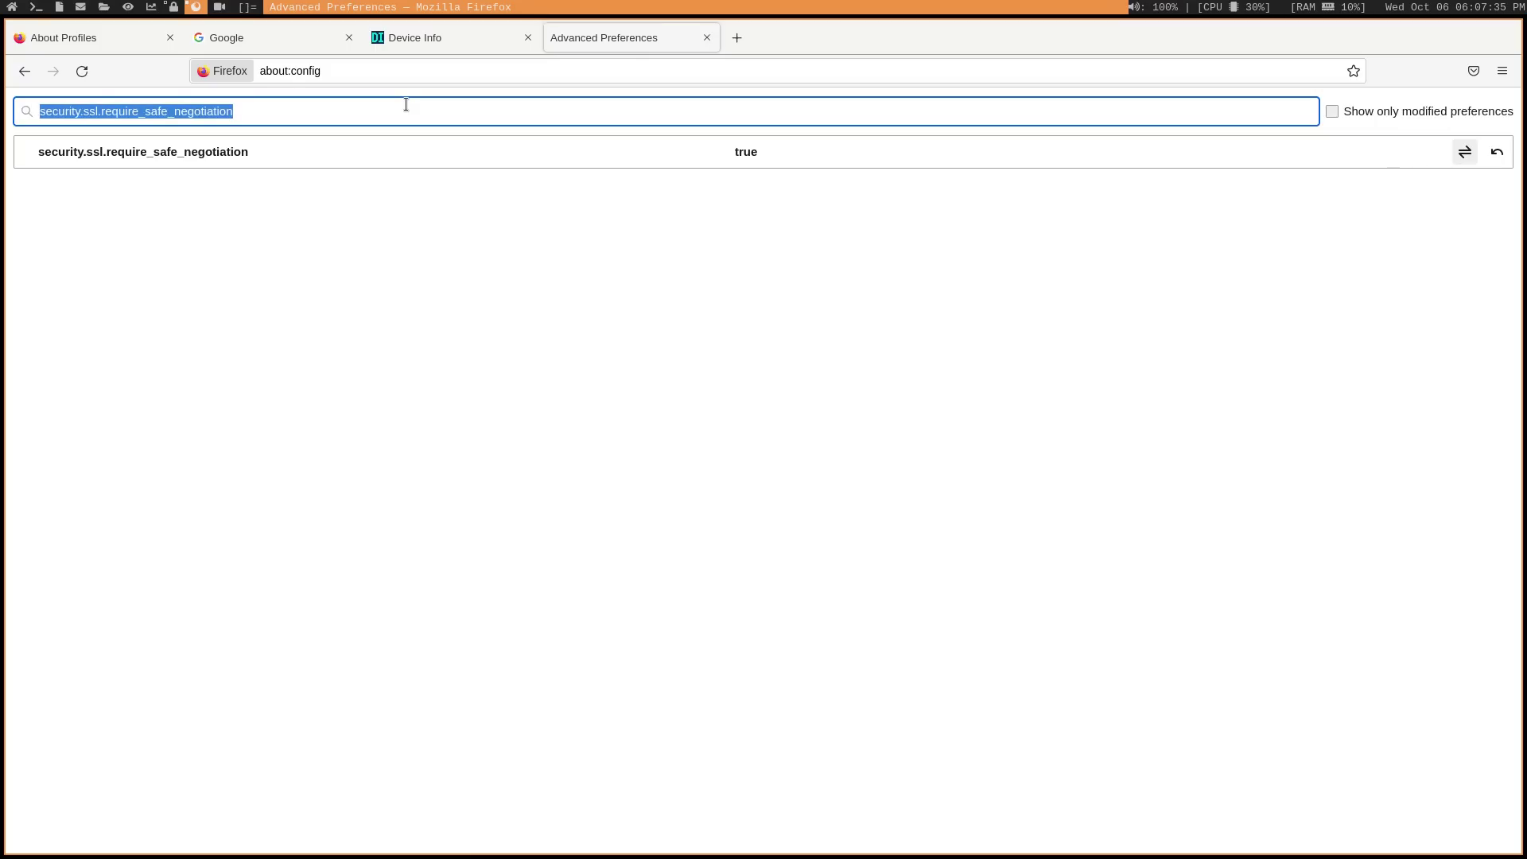
{"action": "type", "text": "geo.enabled"}
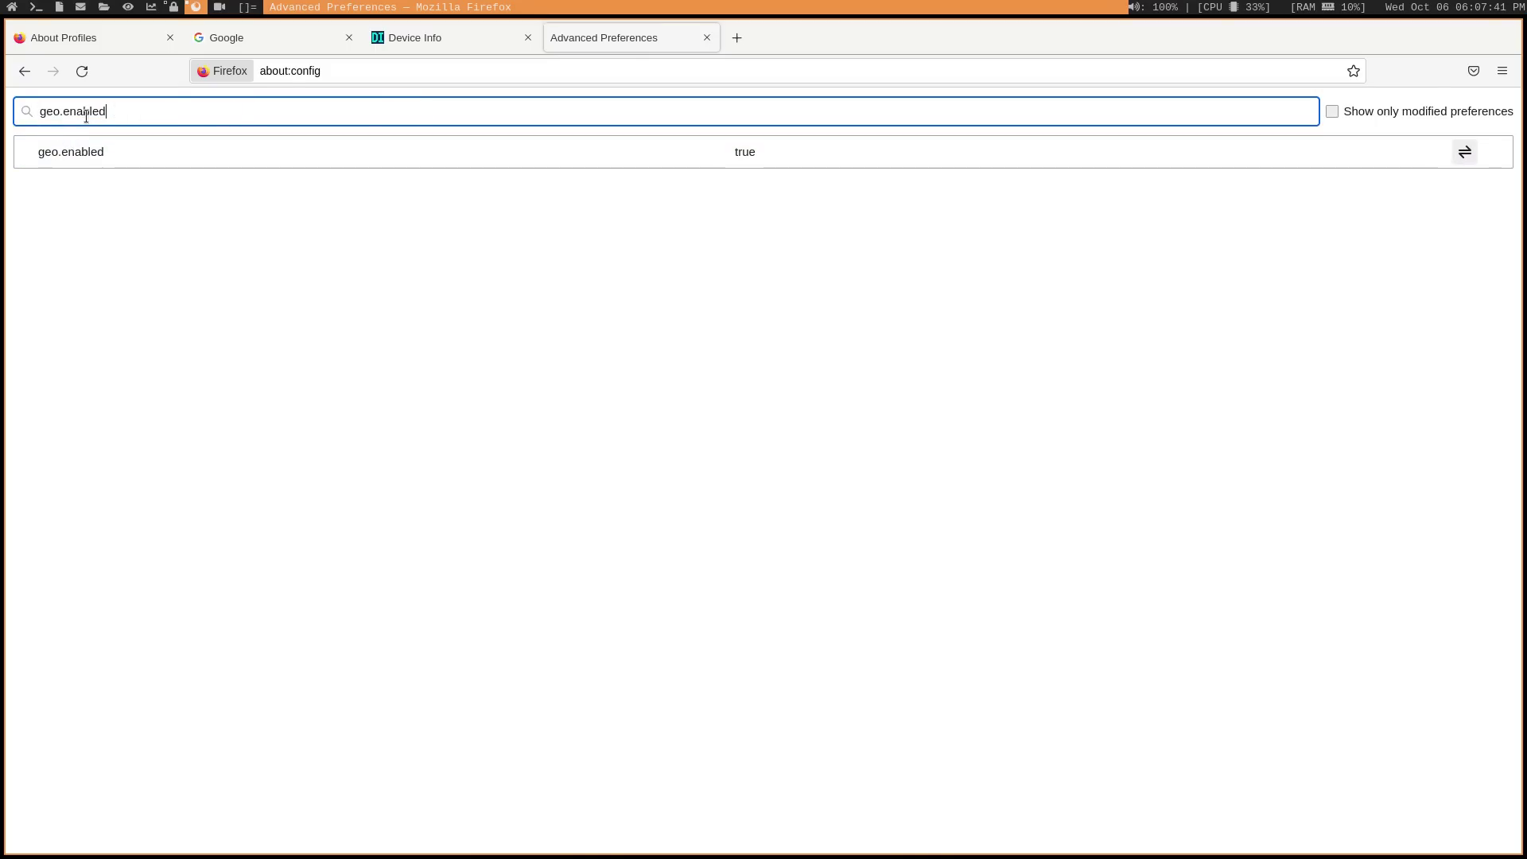
Step: Set geo.enabled to false and change network.http.sendRefererHeader to 0
{"action": "double_click", "coordinate": [743, 155]}
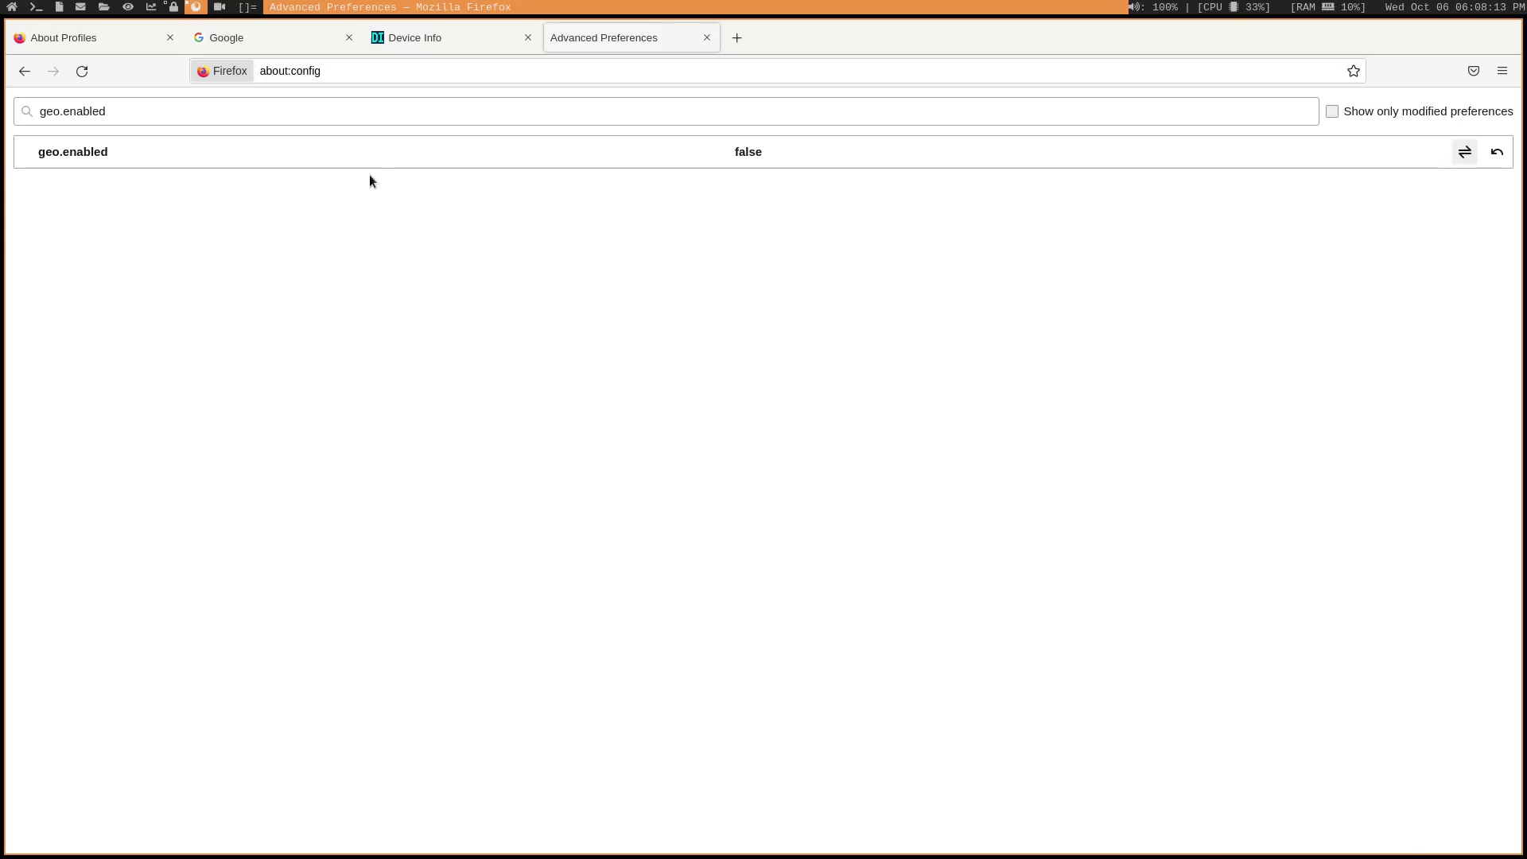
{"action": "triple_click", "coordinate": [351, 123]}
{"action": "type", "text": "network.http.sendRefererHeader"}
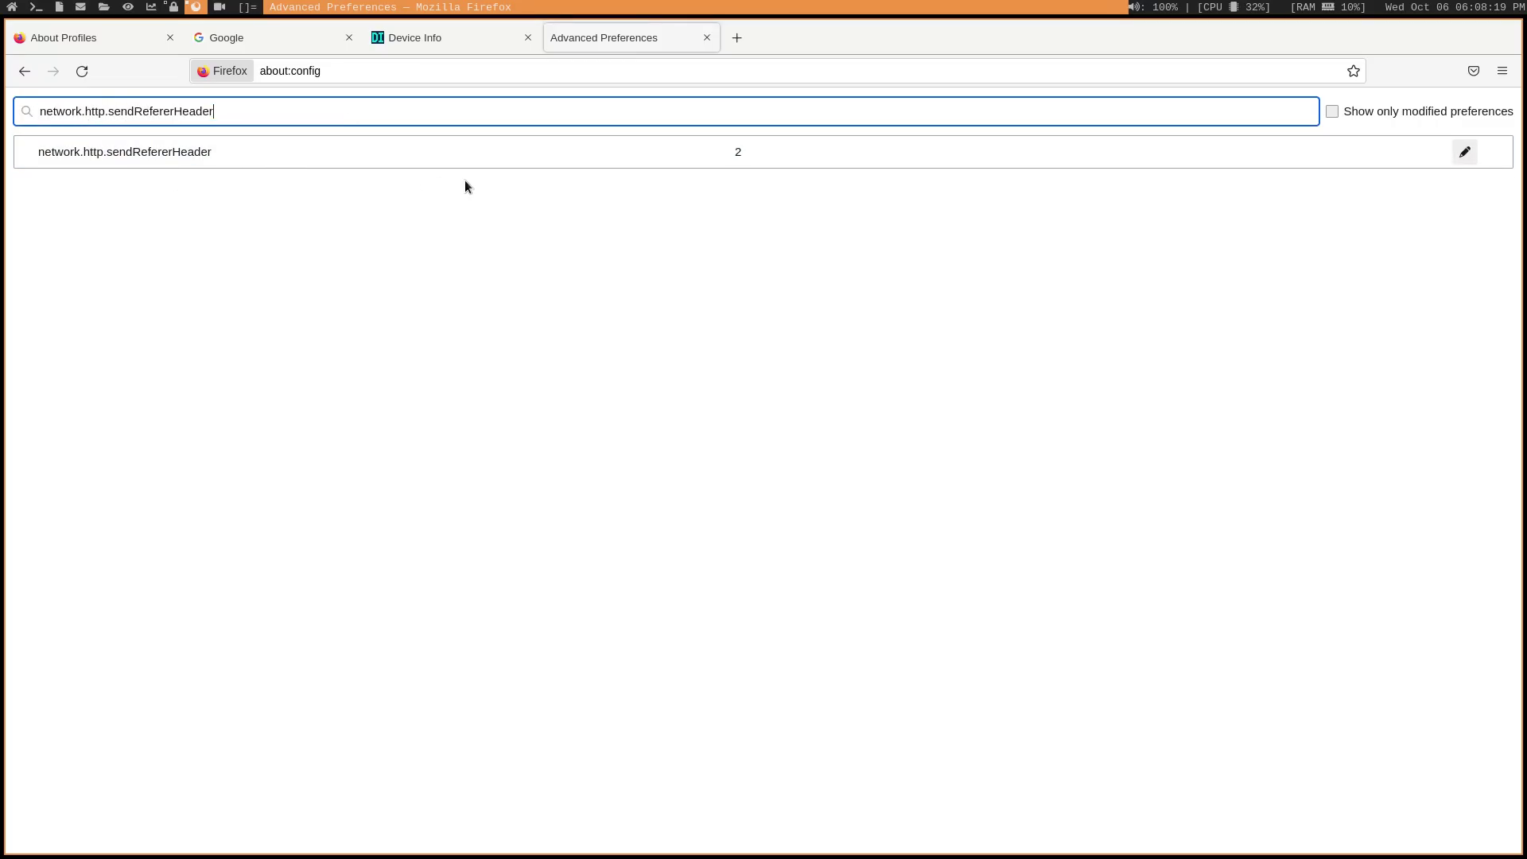
{"action": "double_click", "coordinate": [738, 151]}
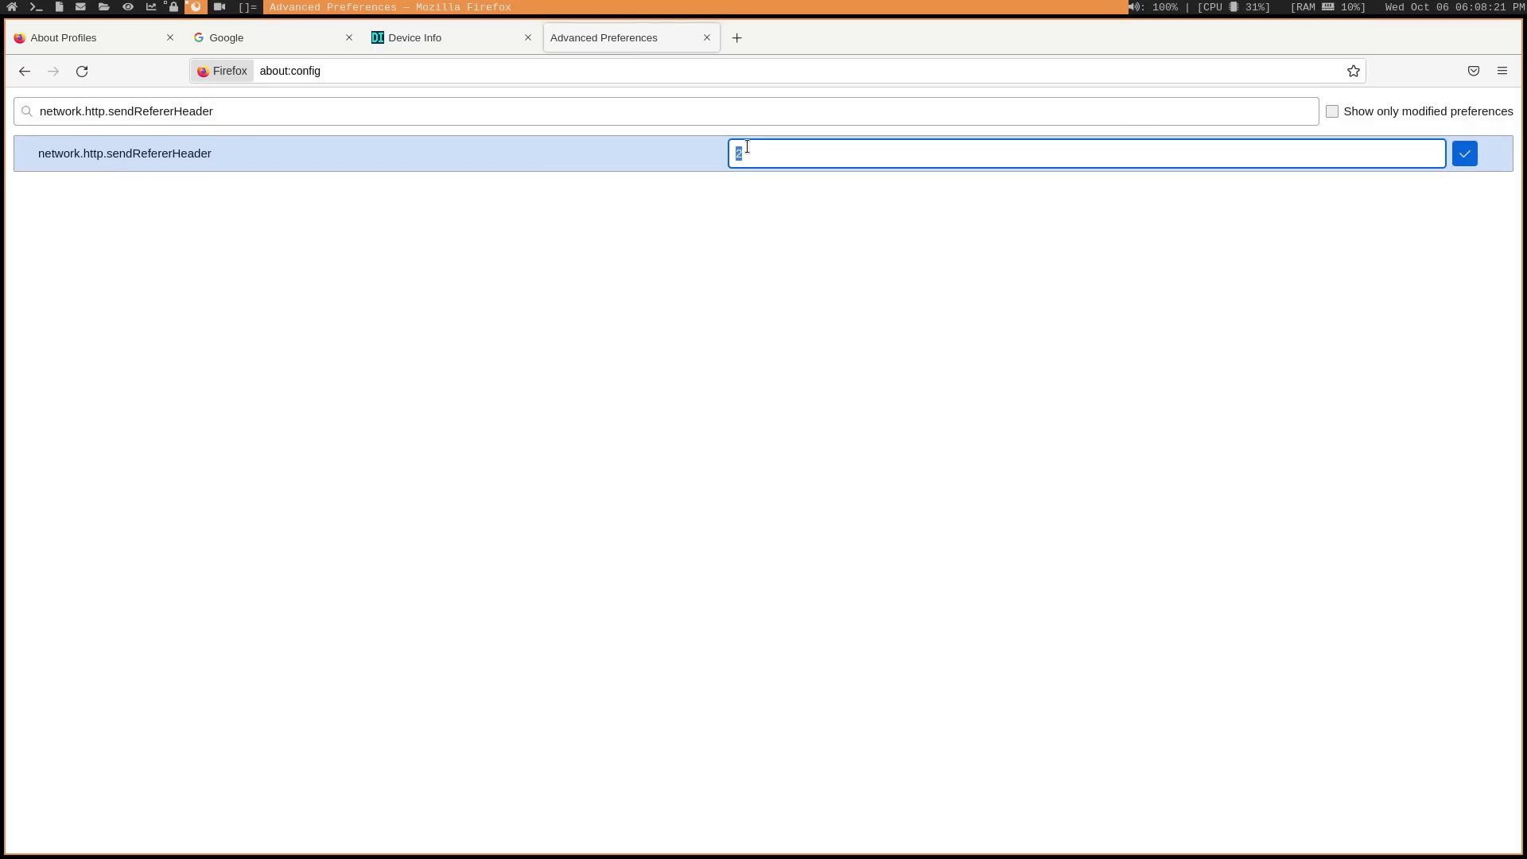
{"action": "type", "text": "0"}
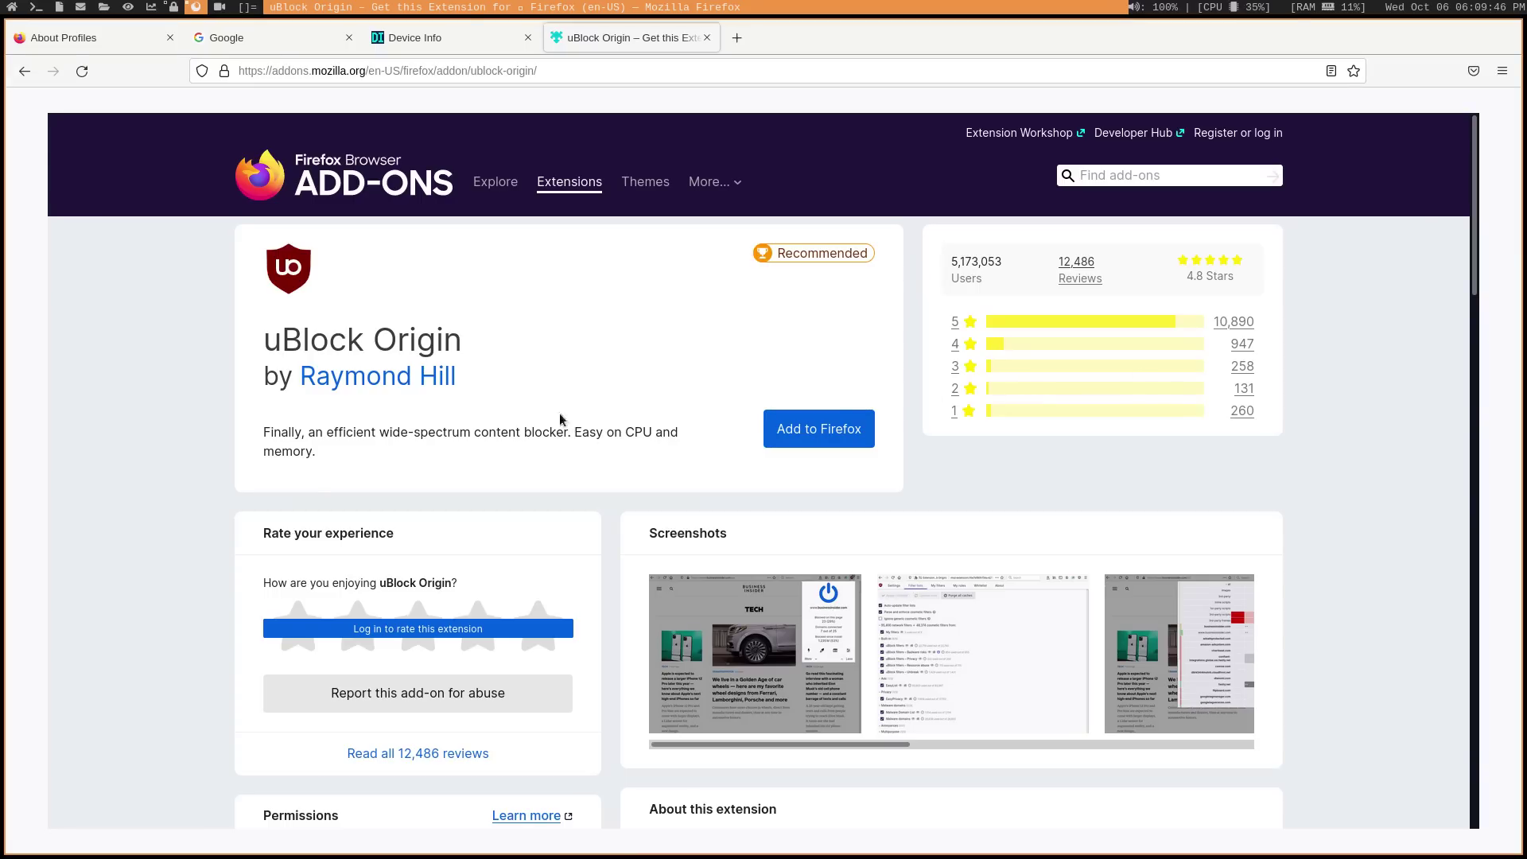
Step: Add uBlock Origin from addons.mozilla.org, granting its permissions and enabling it in private windows
{"action": "left_click", "coordinate": [799, 443]}
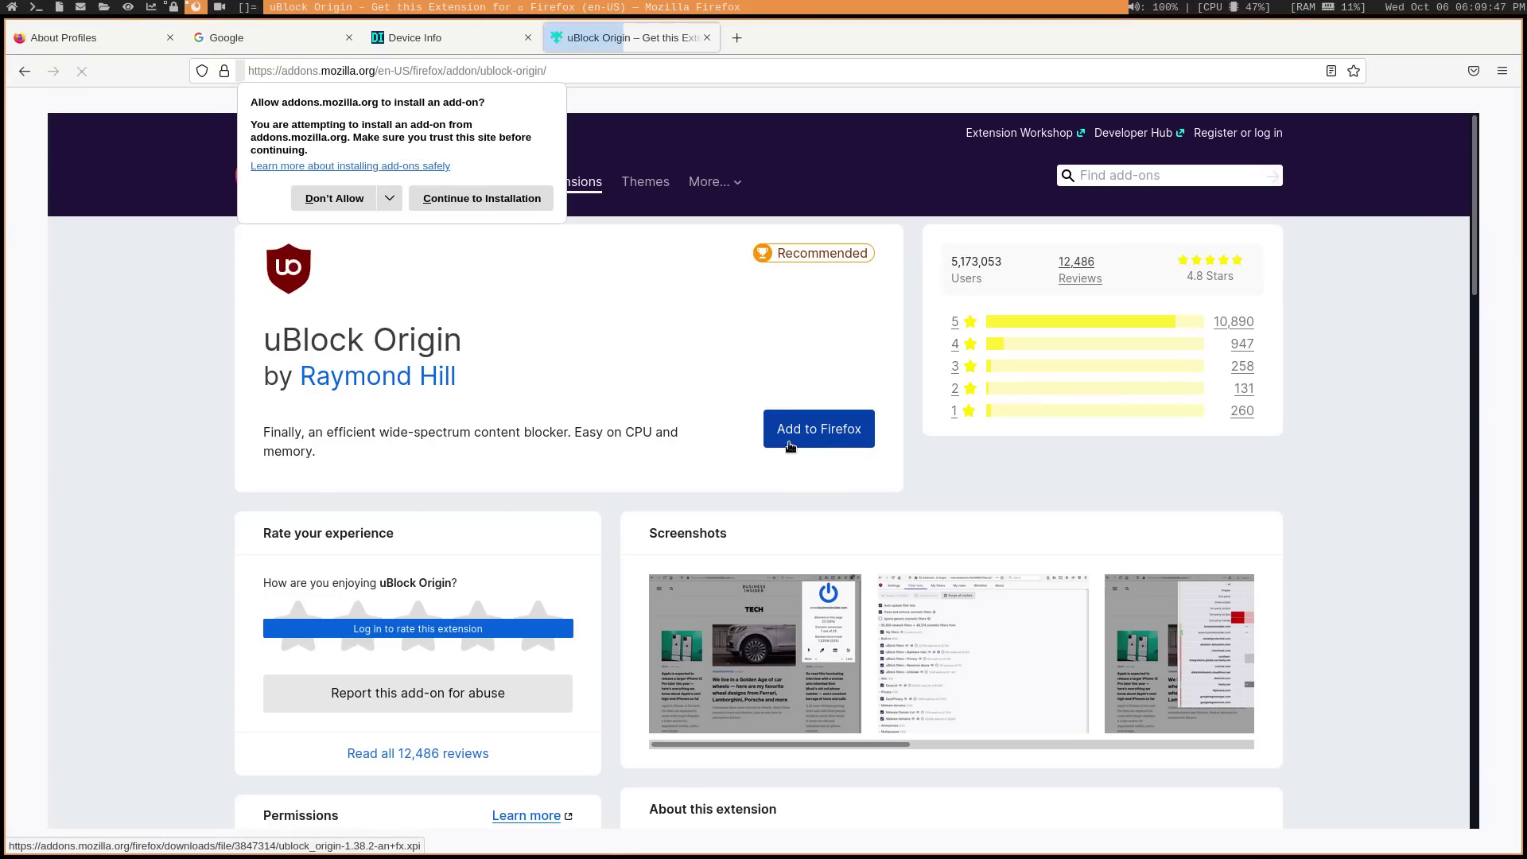
{"action": "left_click", "coordinate": [482, 198]}
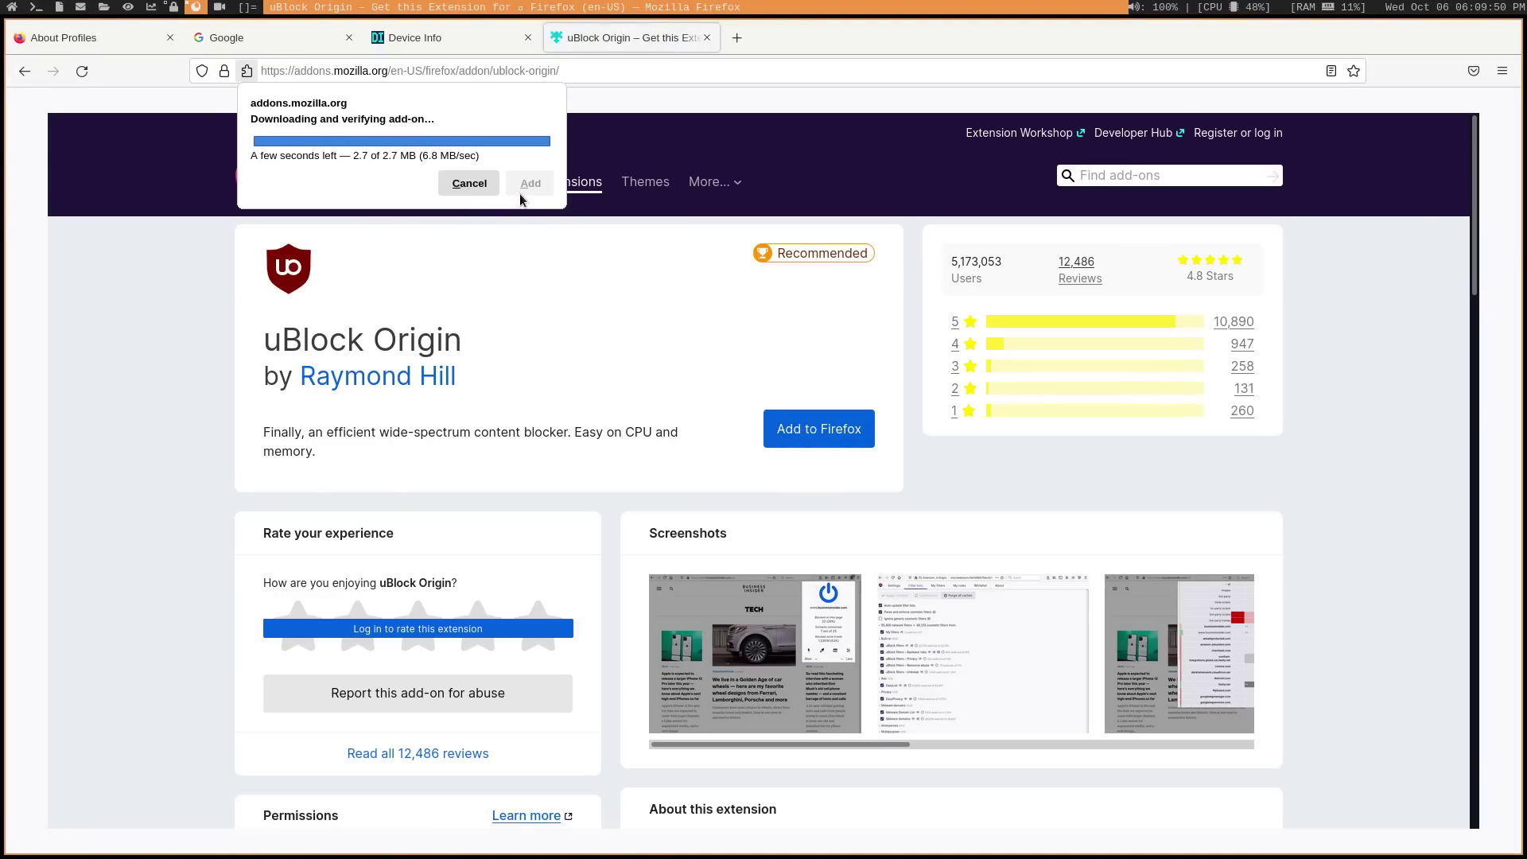
{"action": "left_click", "coordinate": [547, 211]}
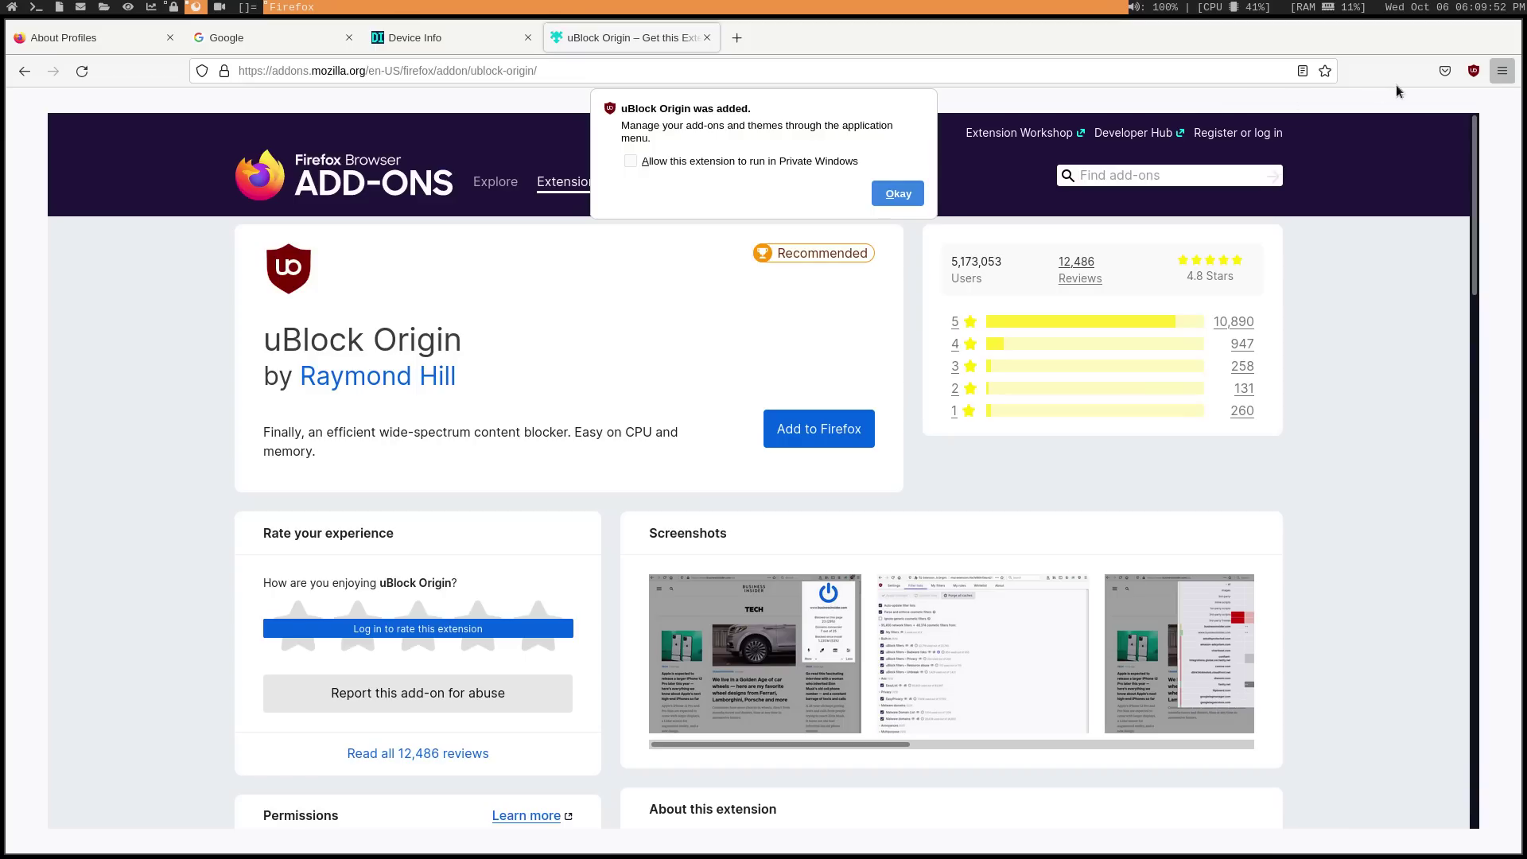
{"action": "left_click", "coordinate": [665, 161]}
{"action": "left_click", "coordinate": [900, 196]}
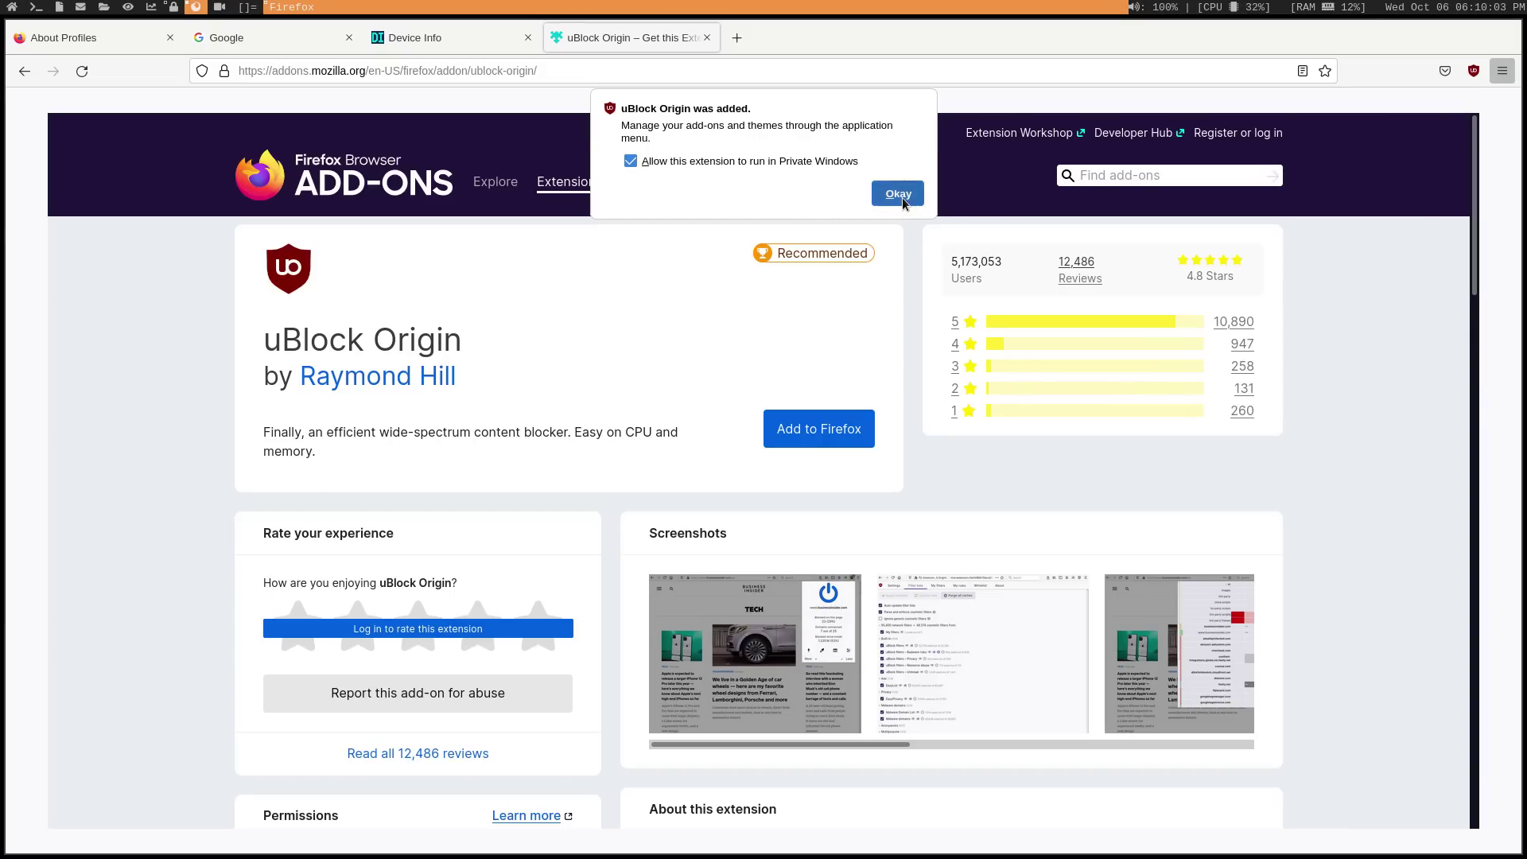
Step: Enable 'I am an advanced user' in the uBlock Origin dashboard
{"action": "left_click", "coordinate": [1472, 77]}
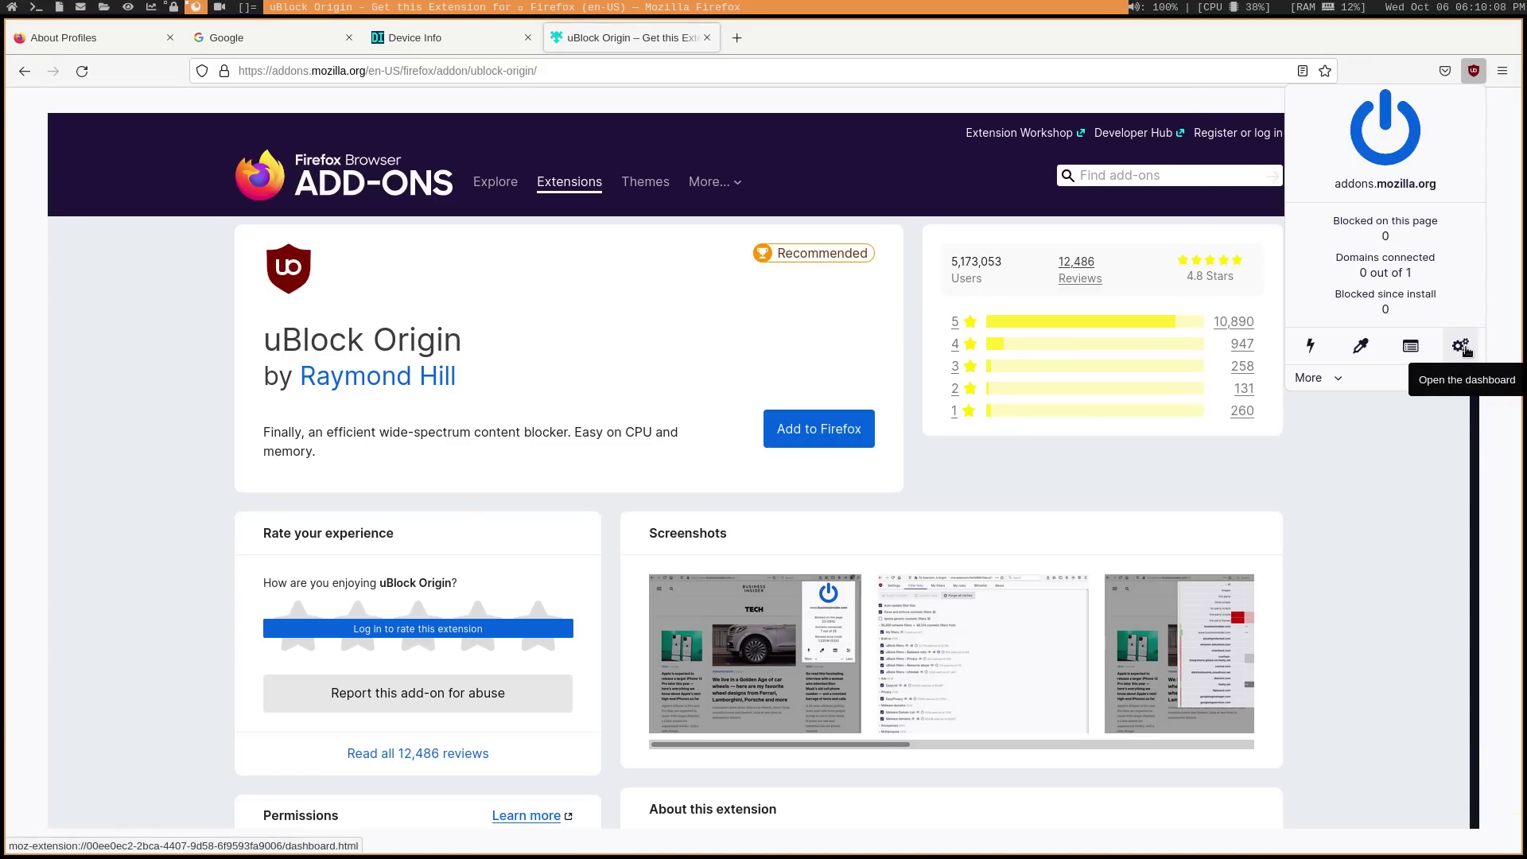
{"action": "left_click", "coordinate": [1462, 347]}
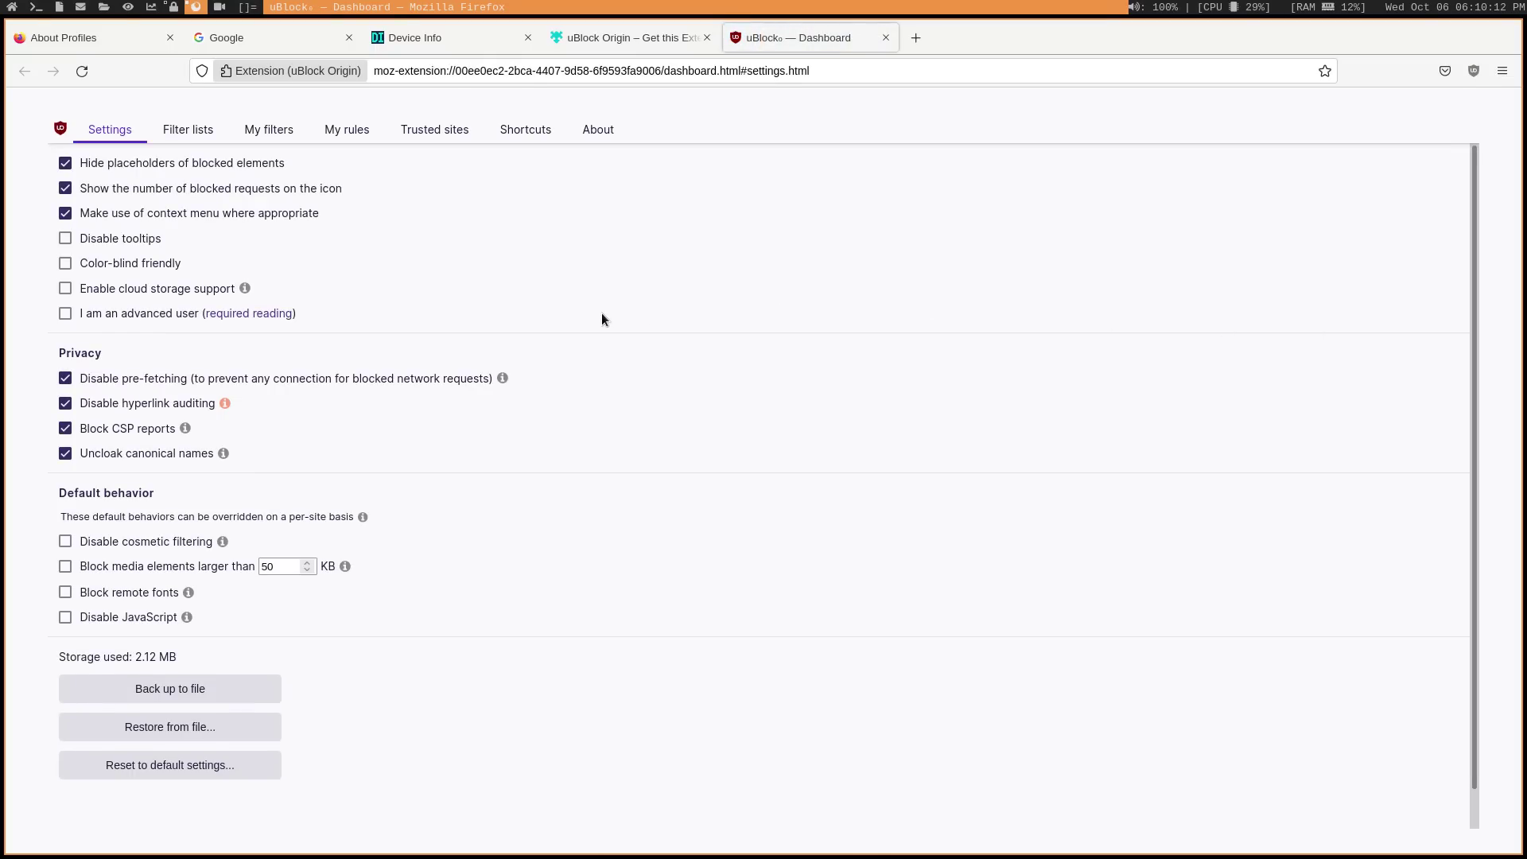
{"action": "left_click", "coordinate": [104, 318]}
Step: Globally block 3rd-party scripts, 3rd-party frames and all 3rd-party requests in uBlock, and save the rules
{"action": "left_click", "coordinate": [1474, 71]}
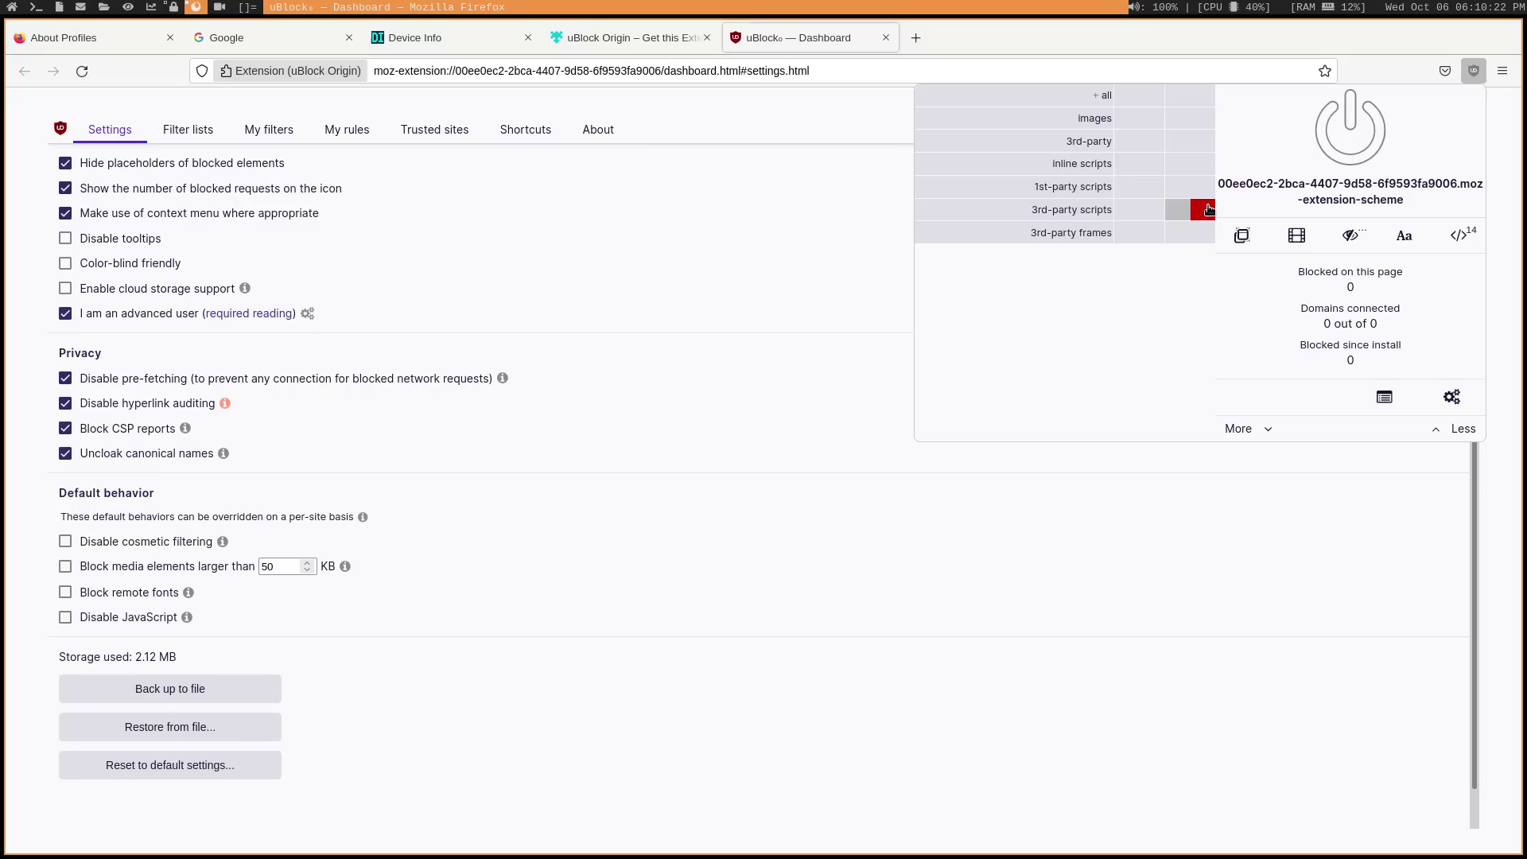
{"action": "left_click", "coordinate": [1155, 210]}
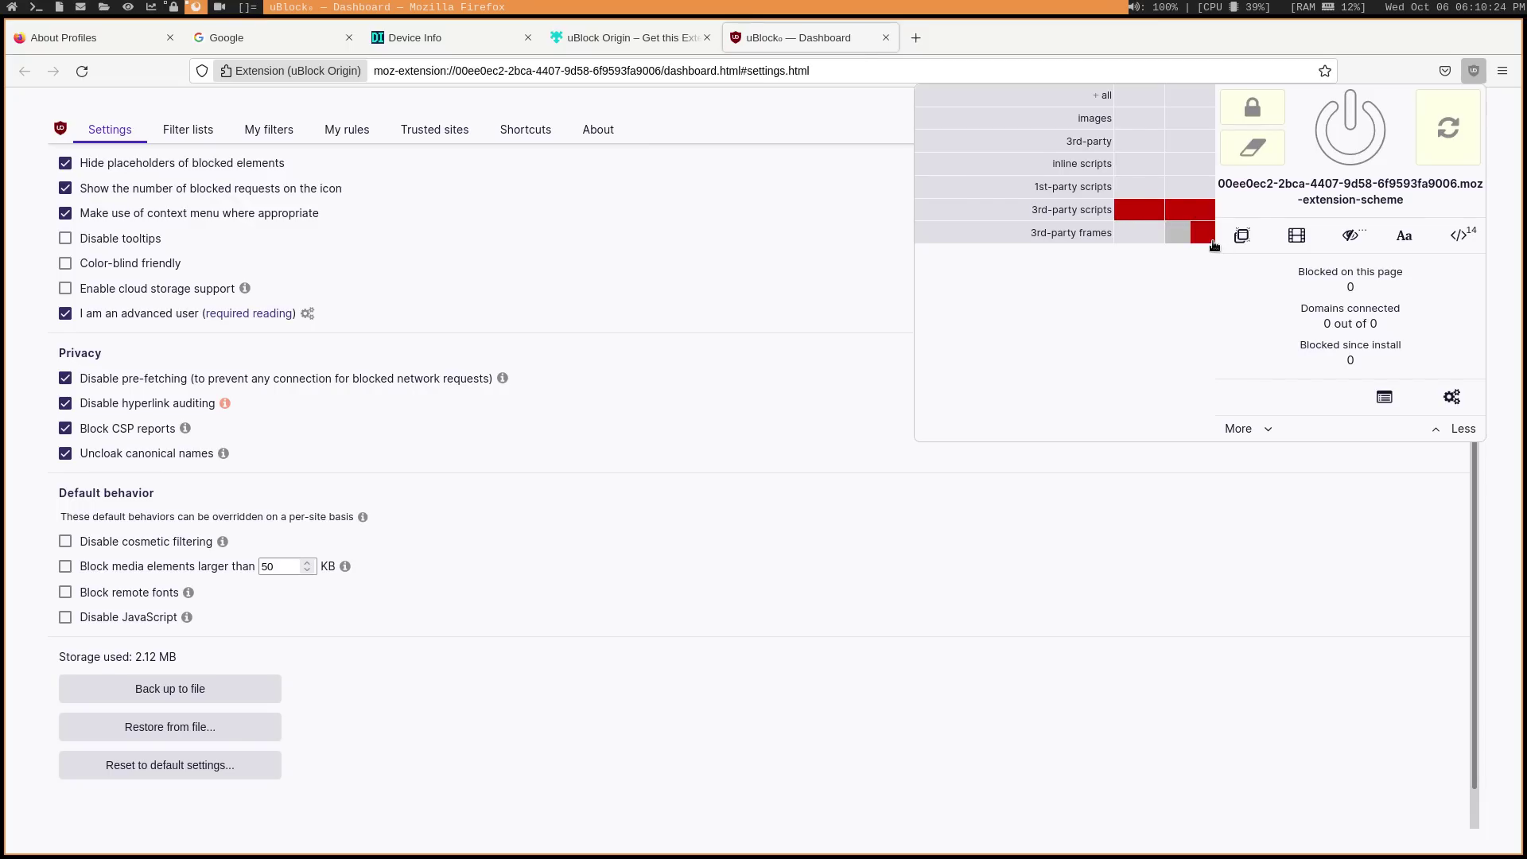
{"action": "left_click", "coordinate": [1133, 232]}
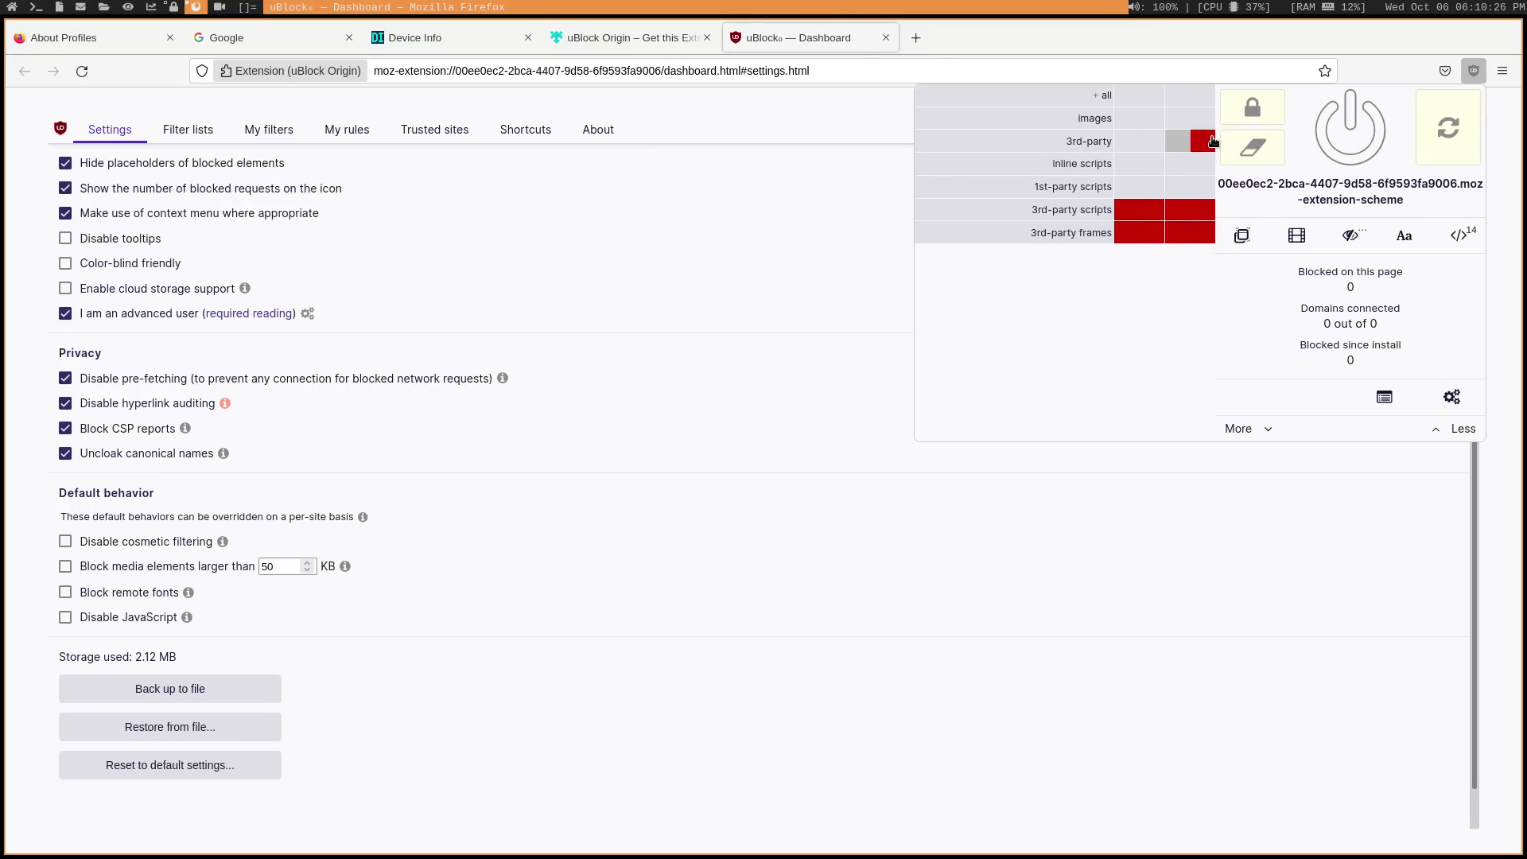
{"action": "left_click", "coordinate": [1155, 142]}
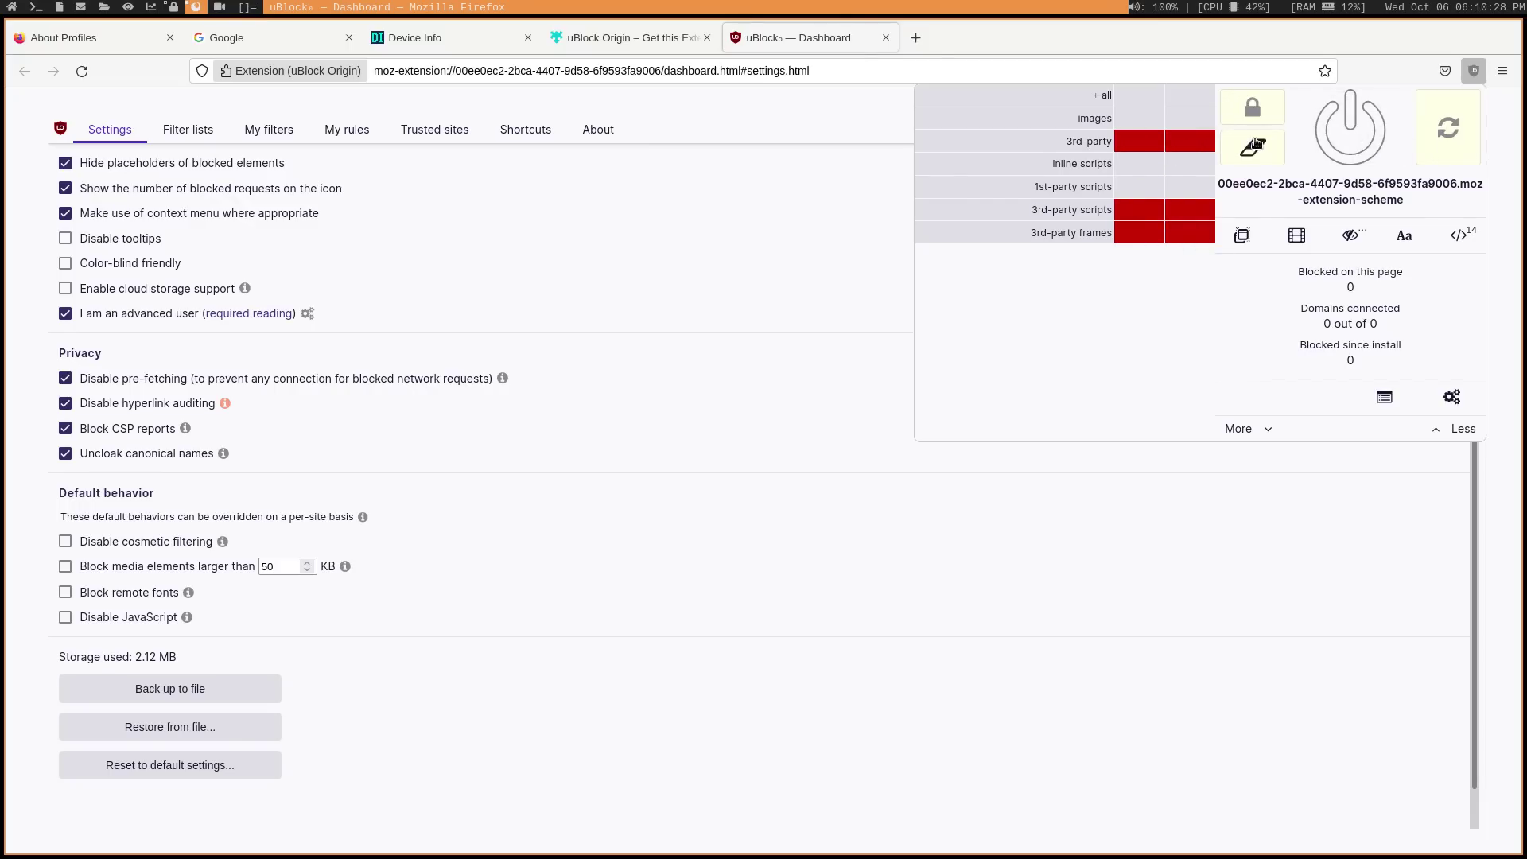
{"action": "left_click", "coordinate": [1446, 133]}
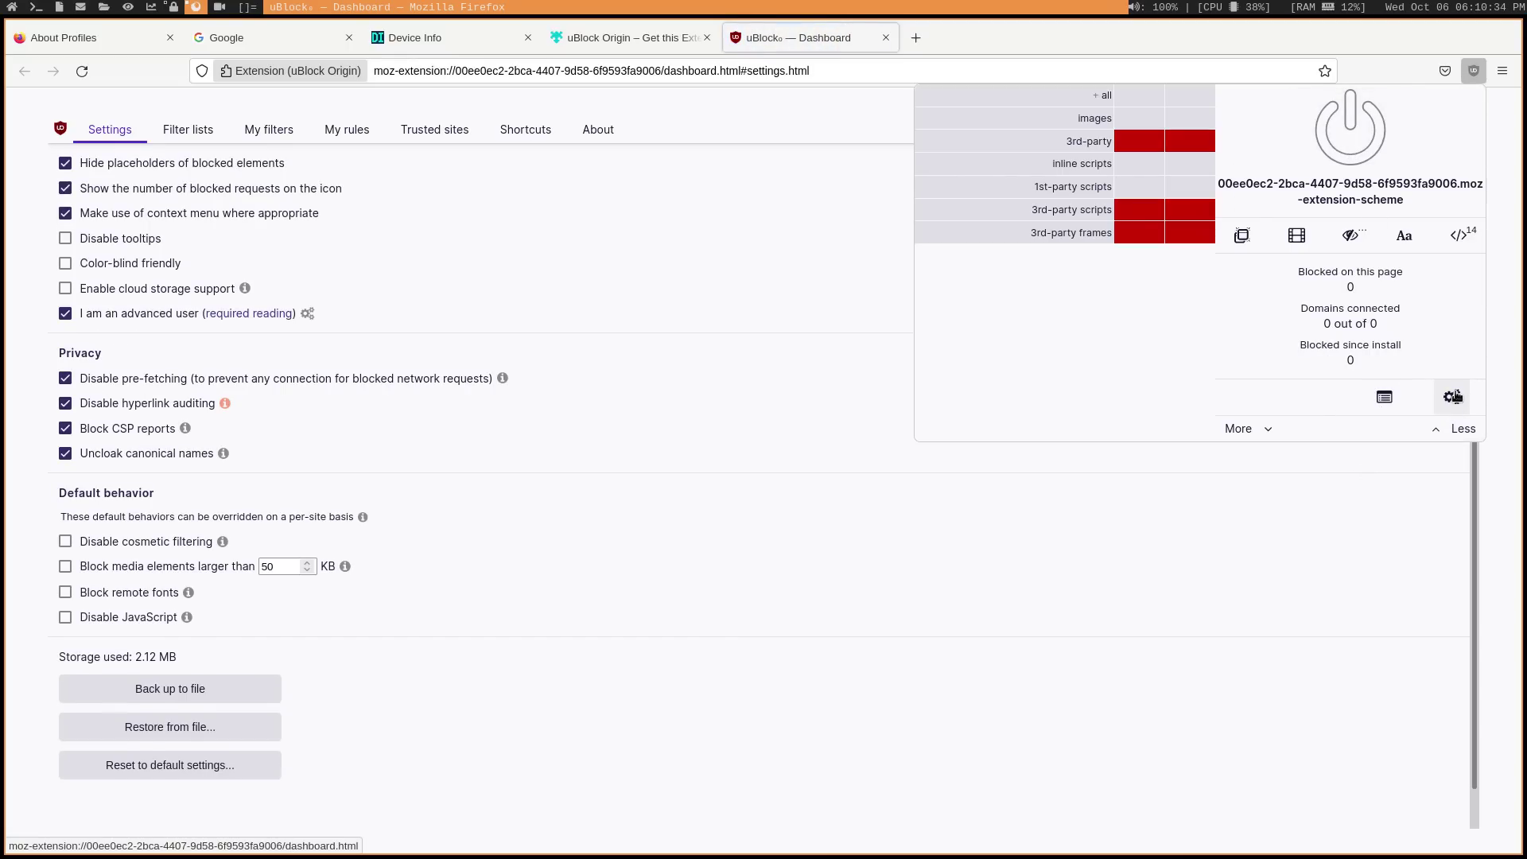
{"action": "left_click", "coordinate": [1453, 395]}
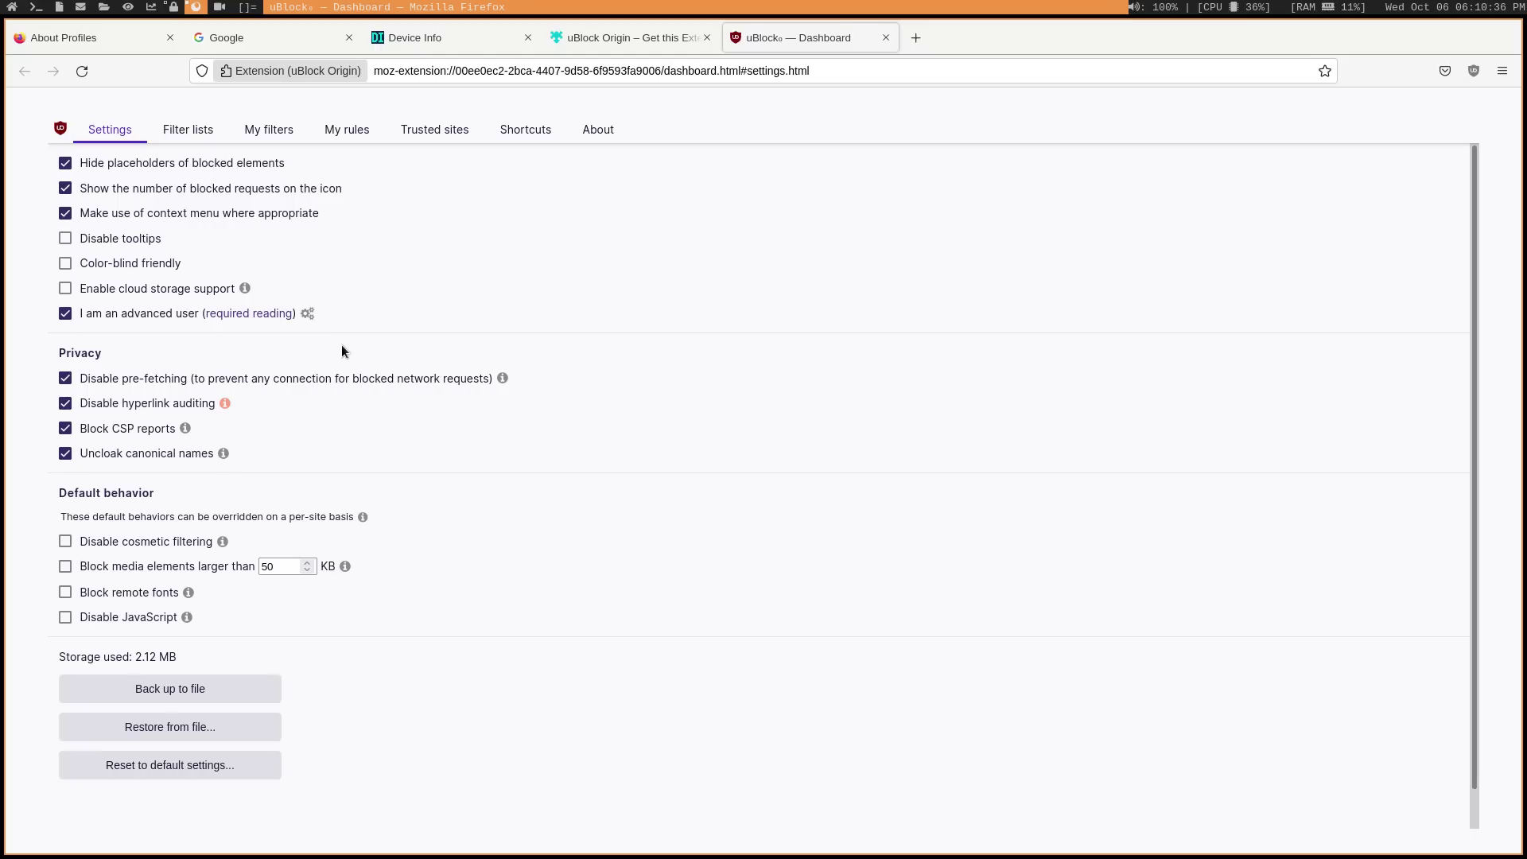
{"action": "scroll", "coordinate": [321, 380], "scroll_direction": "down", "scroll_amount": 1}
Step: Load the pasted Decentraleyes add-on URL and close the leftover uBlock Origin tab
{"action": "left_click", "coordinate": [666, 69]}
{"action": "type", "text": "https://addons.mozilla.org/en-US/firefox/addon/decentraleyes/"}
{"action": "key", "text": "Return"}
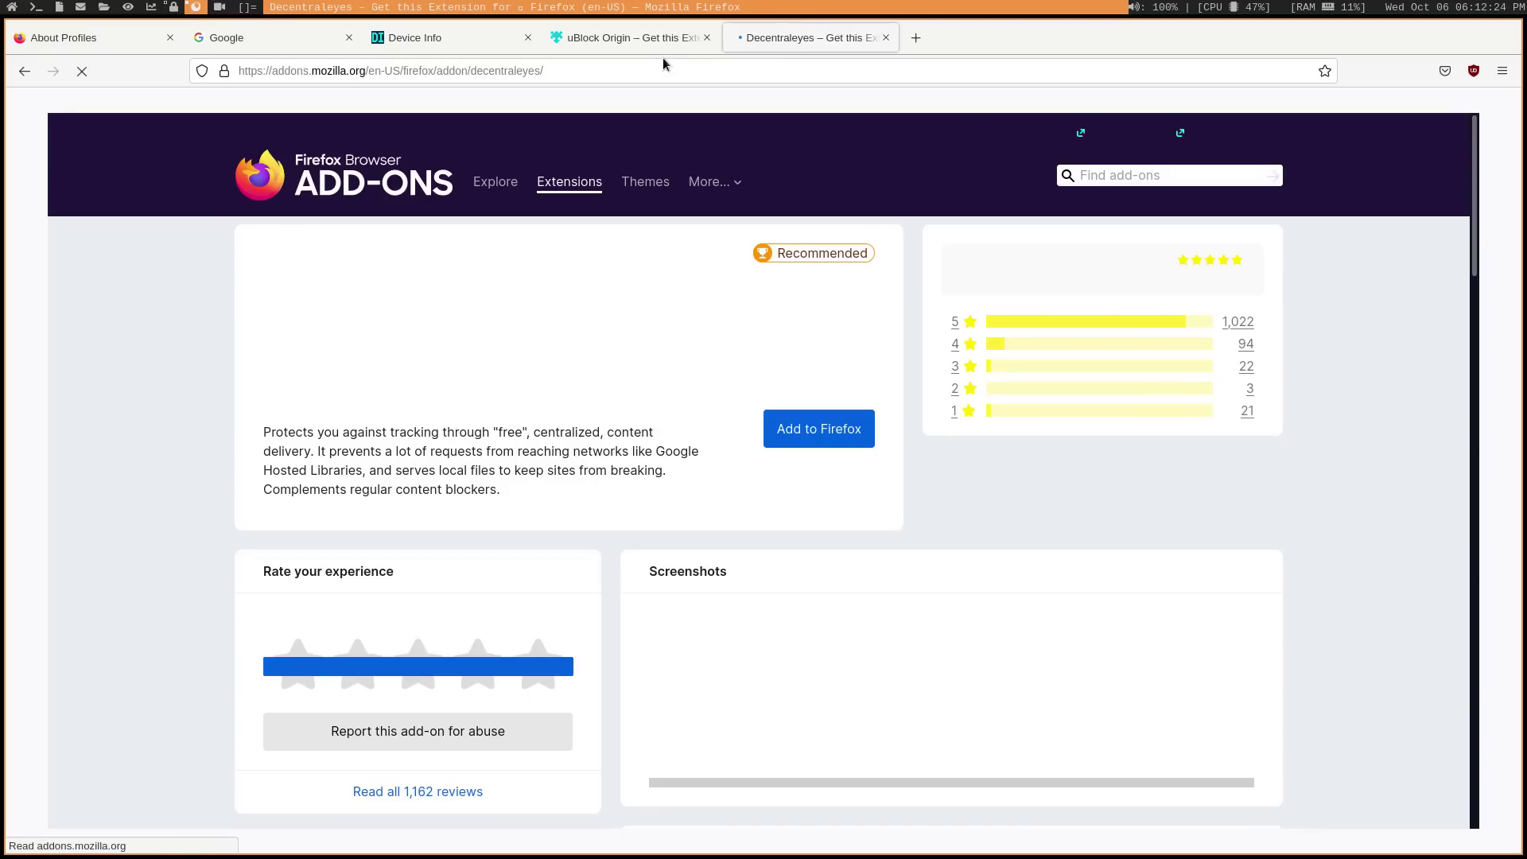
{"action": "left_click", "coordinate": [706, 39]}
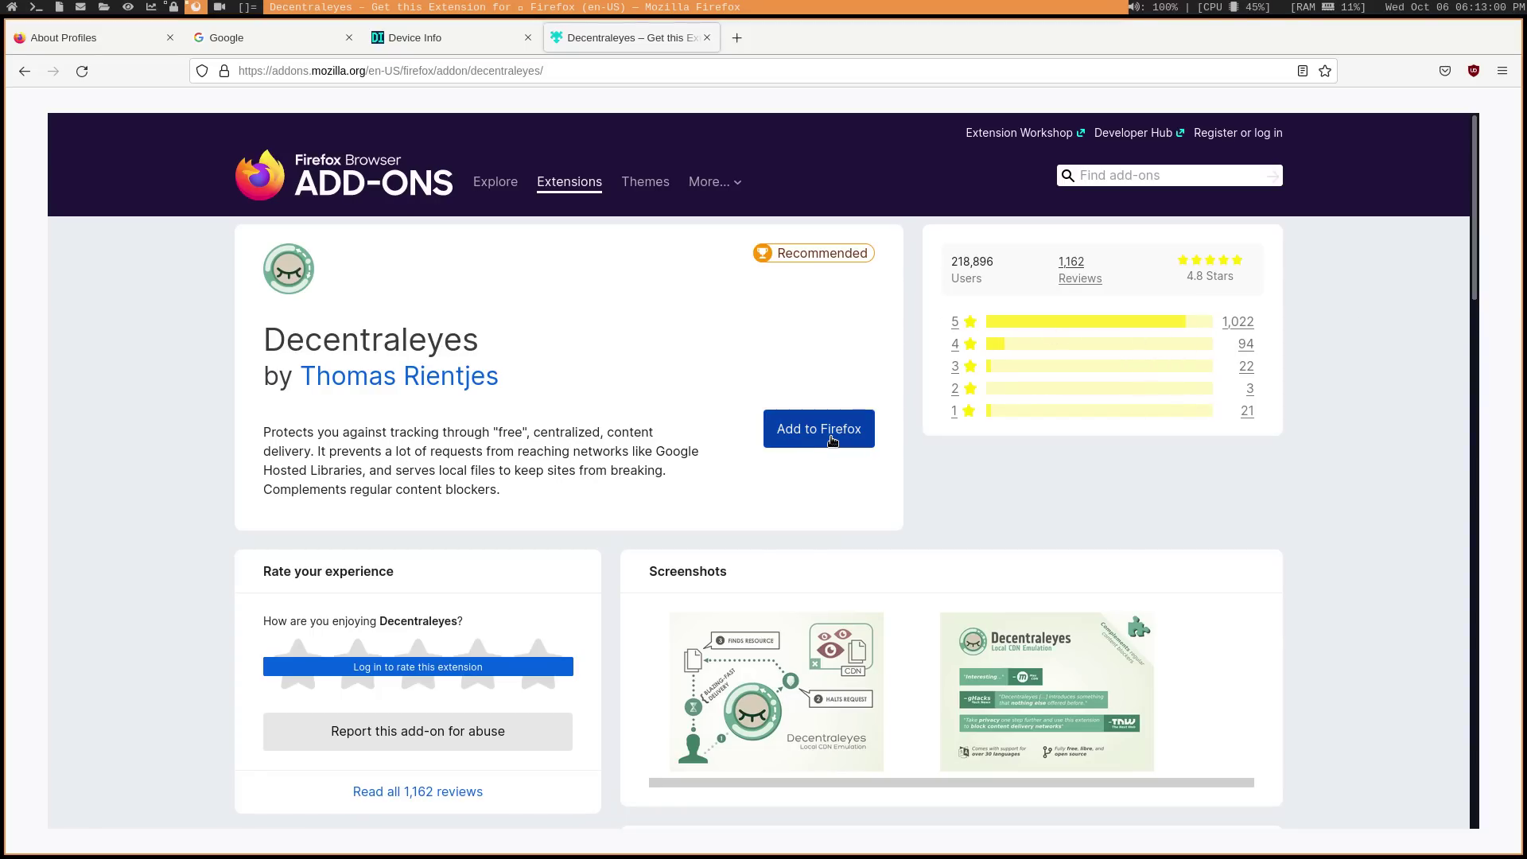
Step: Add Decentraleyes to Firefox, granting its permissions and enabling it in private windows
{"action": "left_click", "coordinate": [829, 439]}
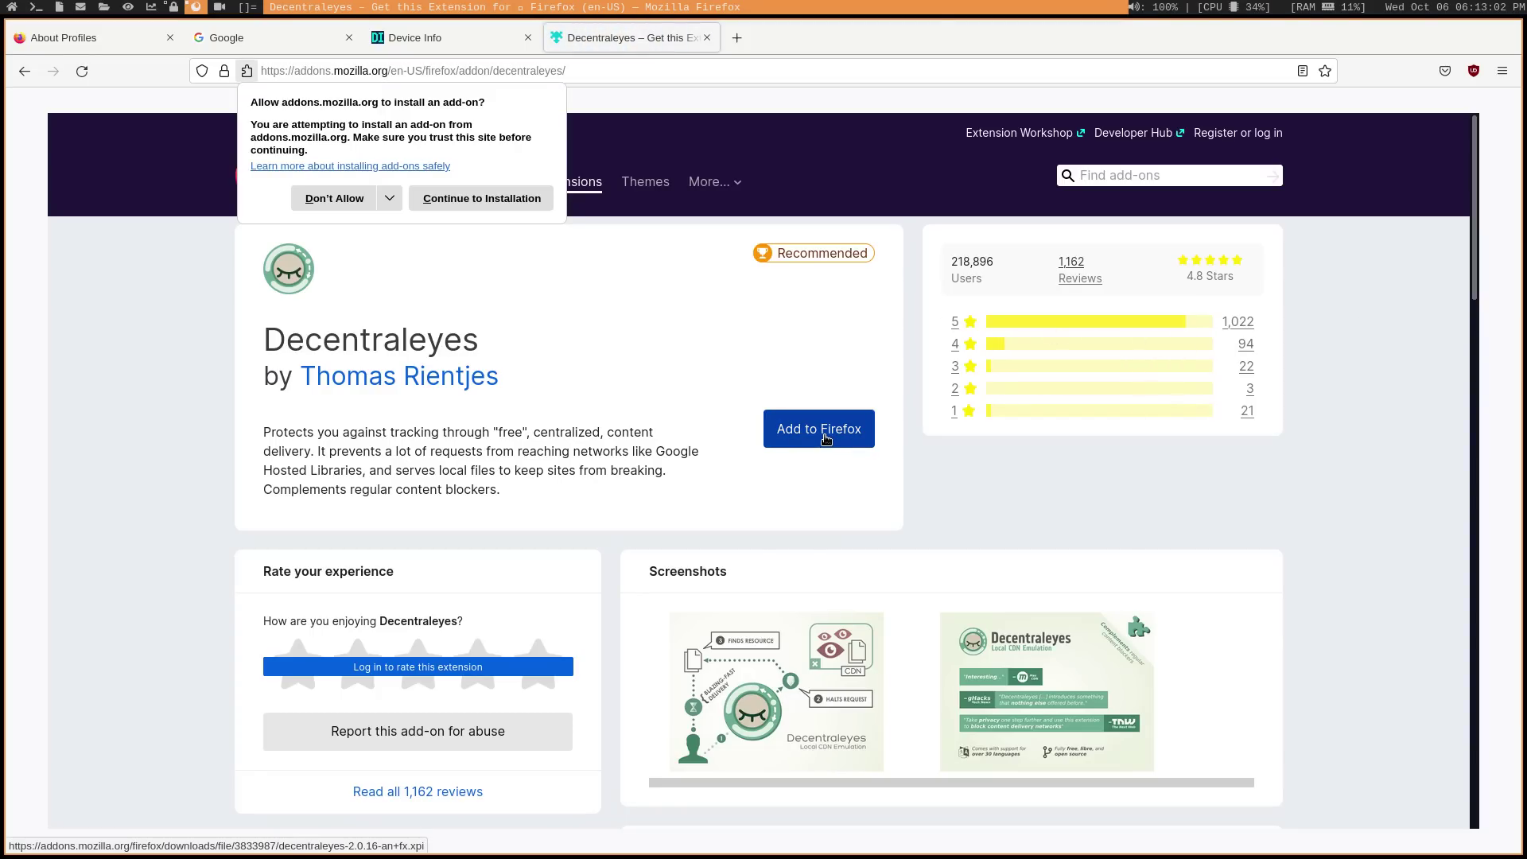
{"action": "left_click", "coordinate": [466, 205]}
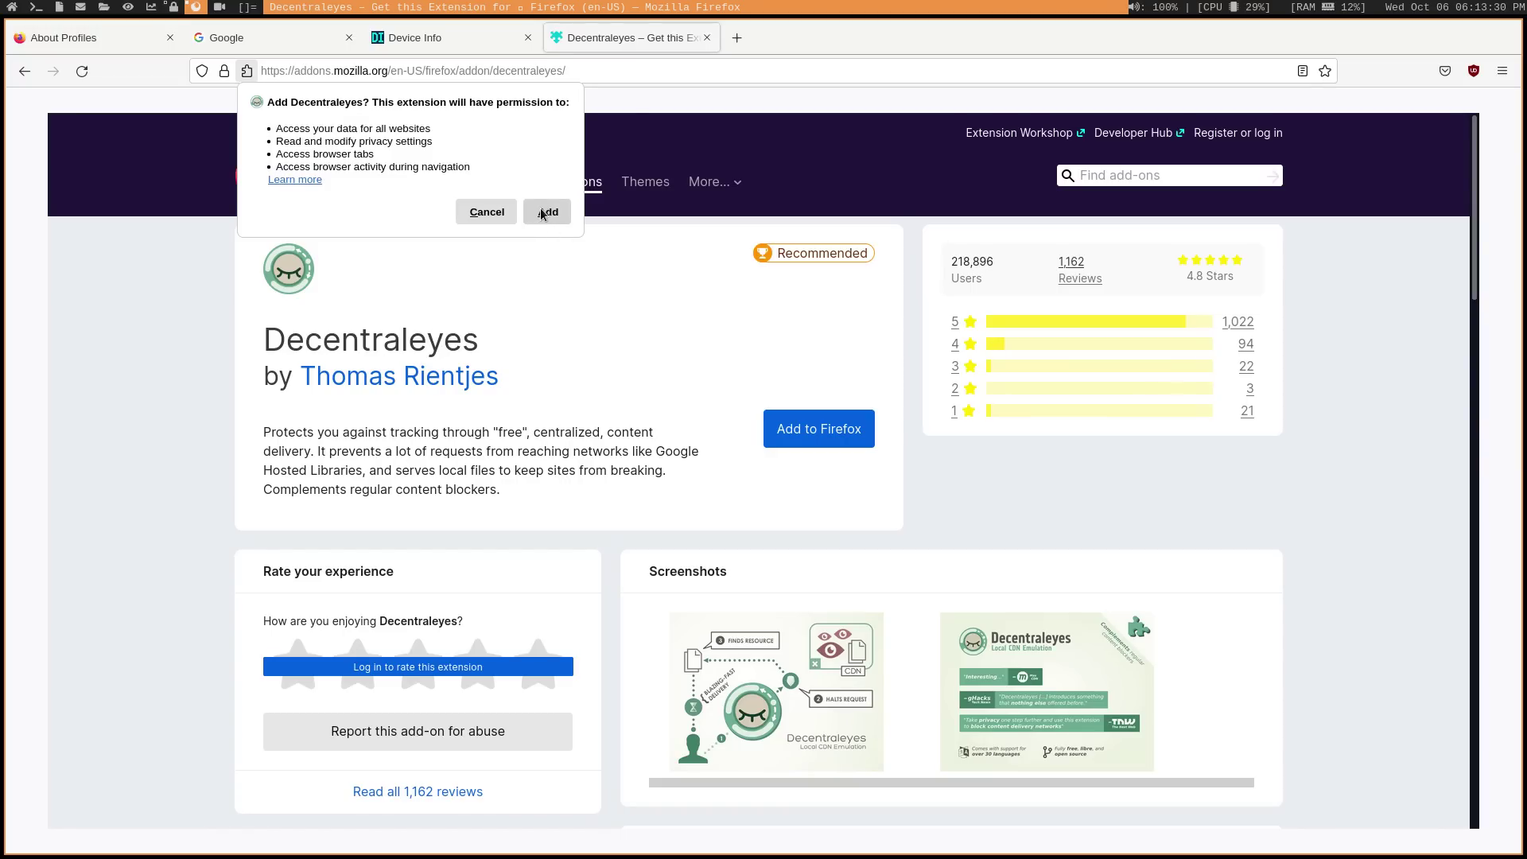
{"action": "left_click", "coordinate": [542, 213]}
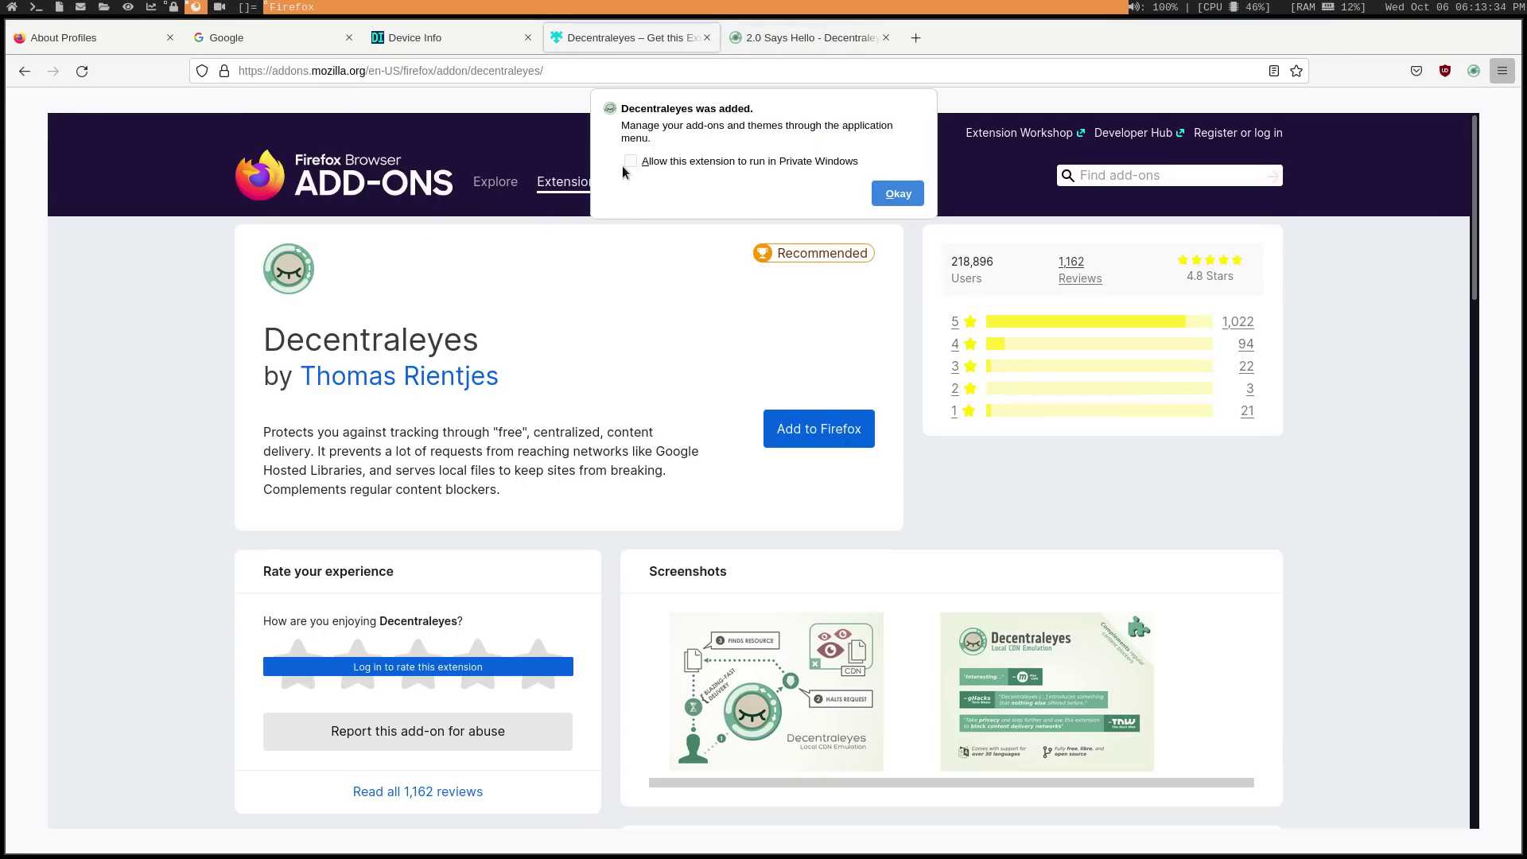
{"action": "left_click", "coordinate": [630, 160]}
{"action": "left_click", "coordinate": [892, 194]}
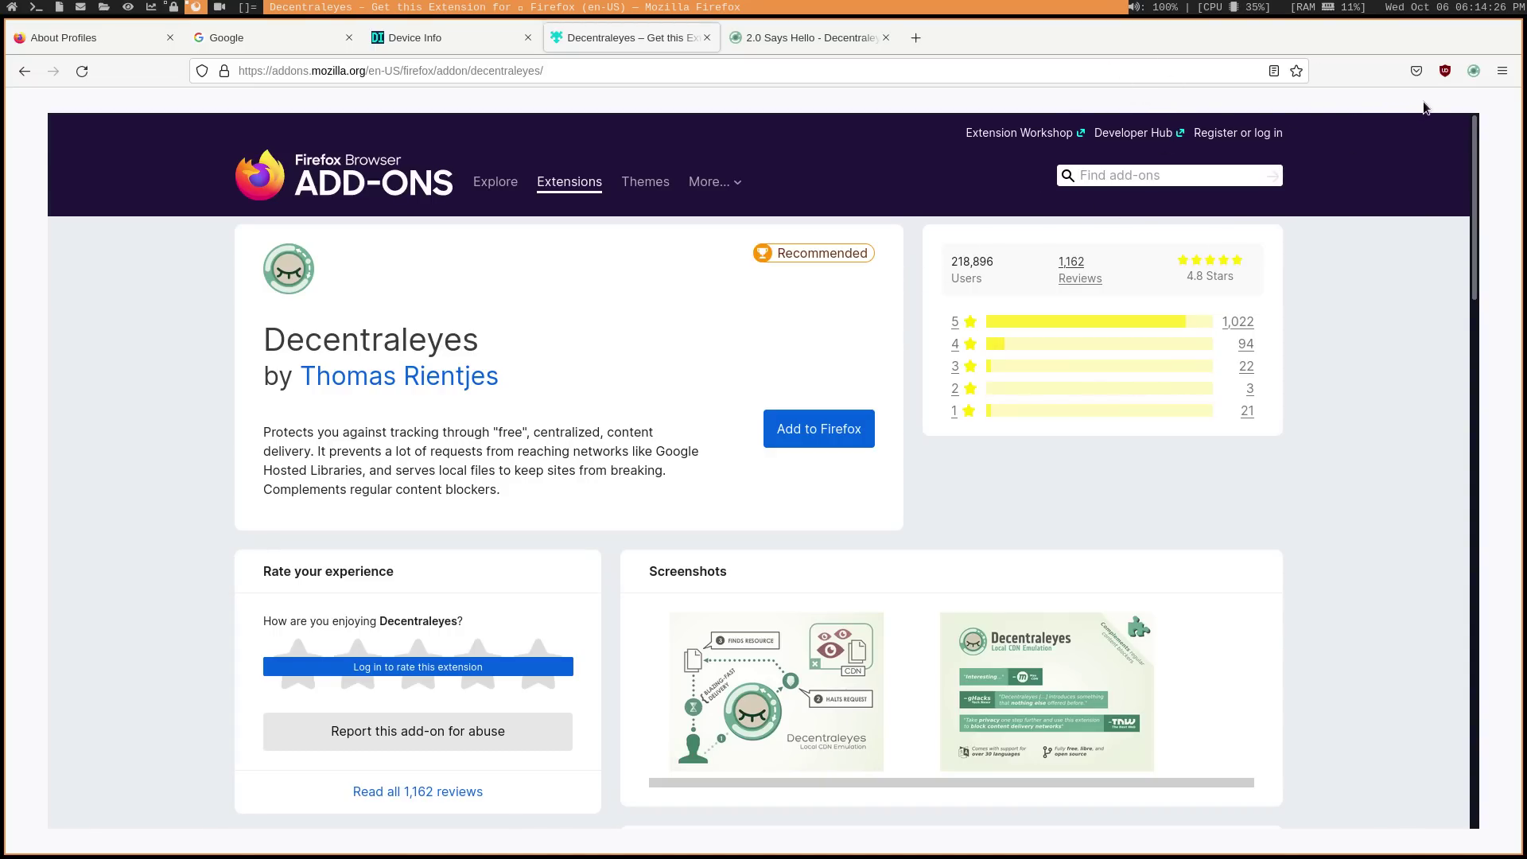
Step: Enable the Dark theme from the Themes page of Add-ons and themes
{"action": "left_click", "coordinate": [1502, 70]}
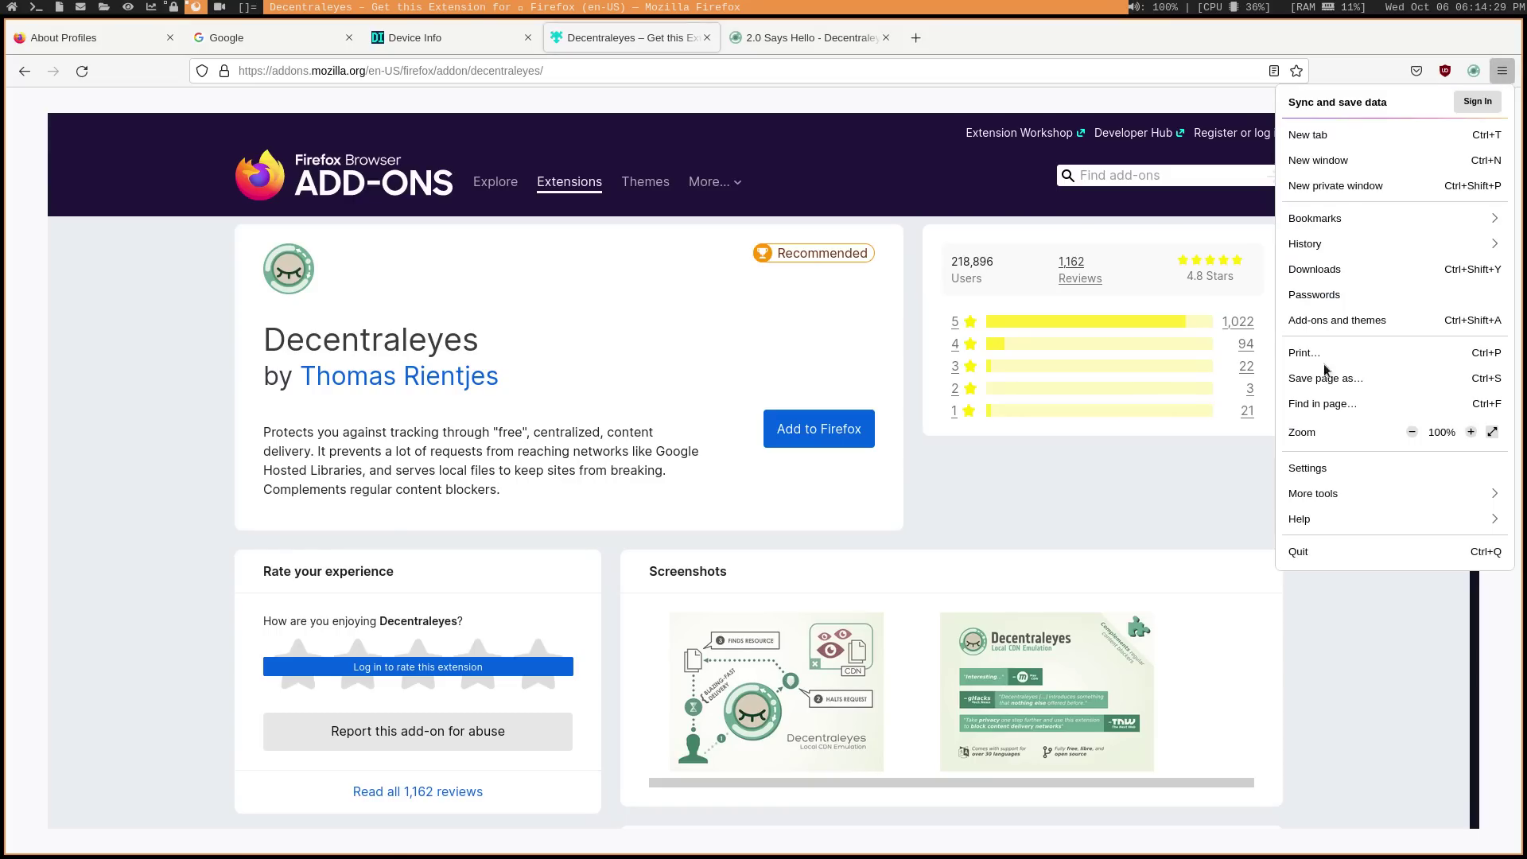
{"action": "left_click", "coordinate": [1347, 321]}
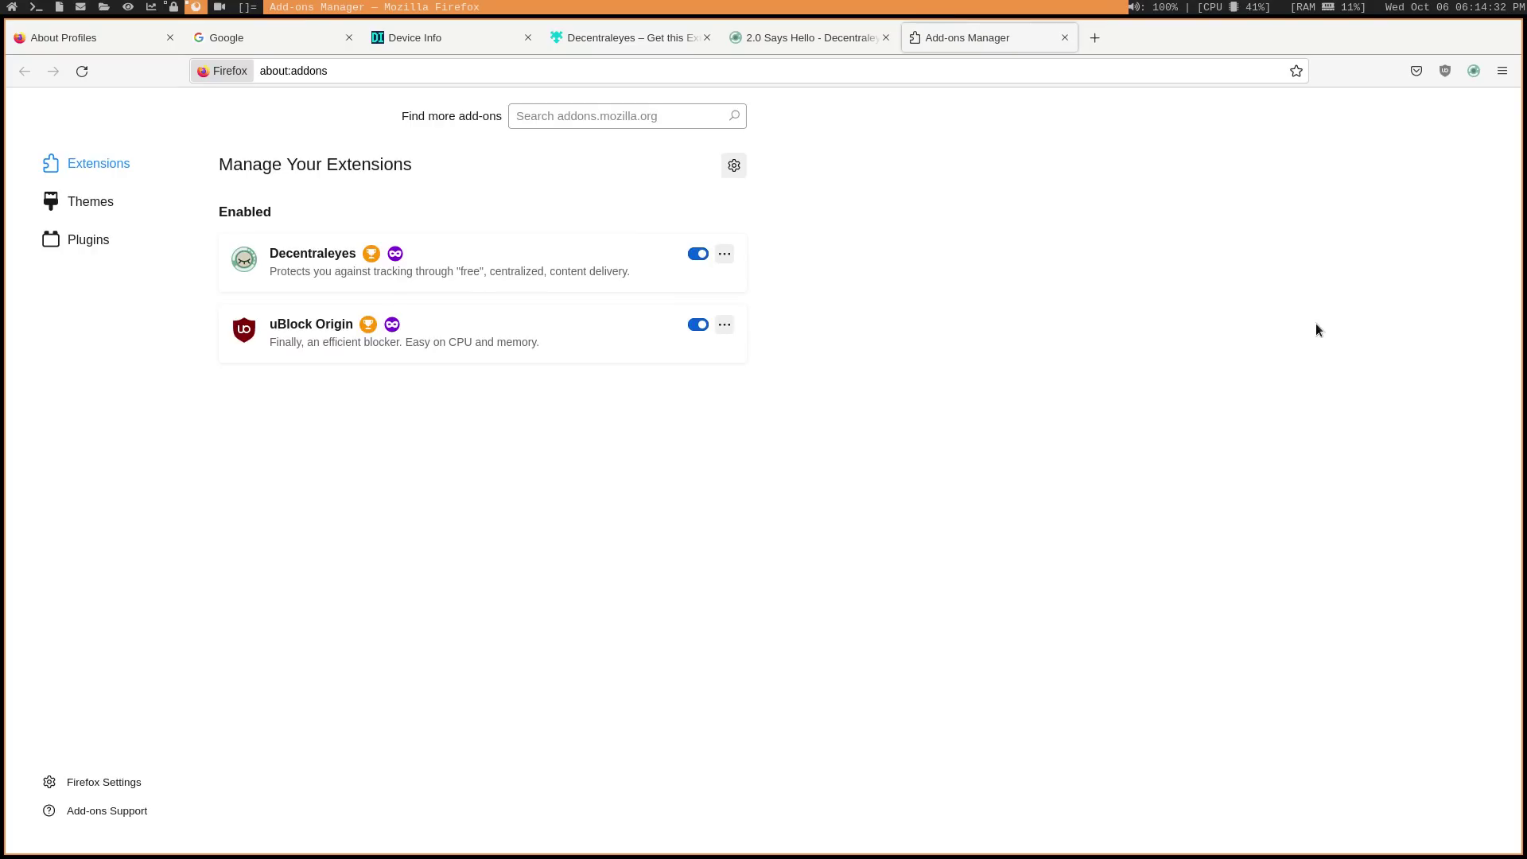
{"action": "left_click", "coordinate": [107, 203]}
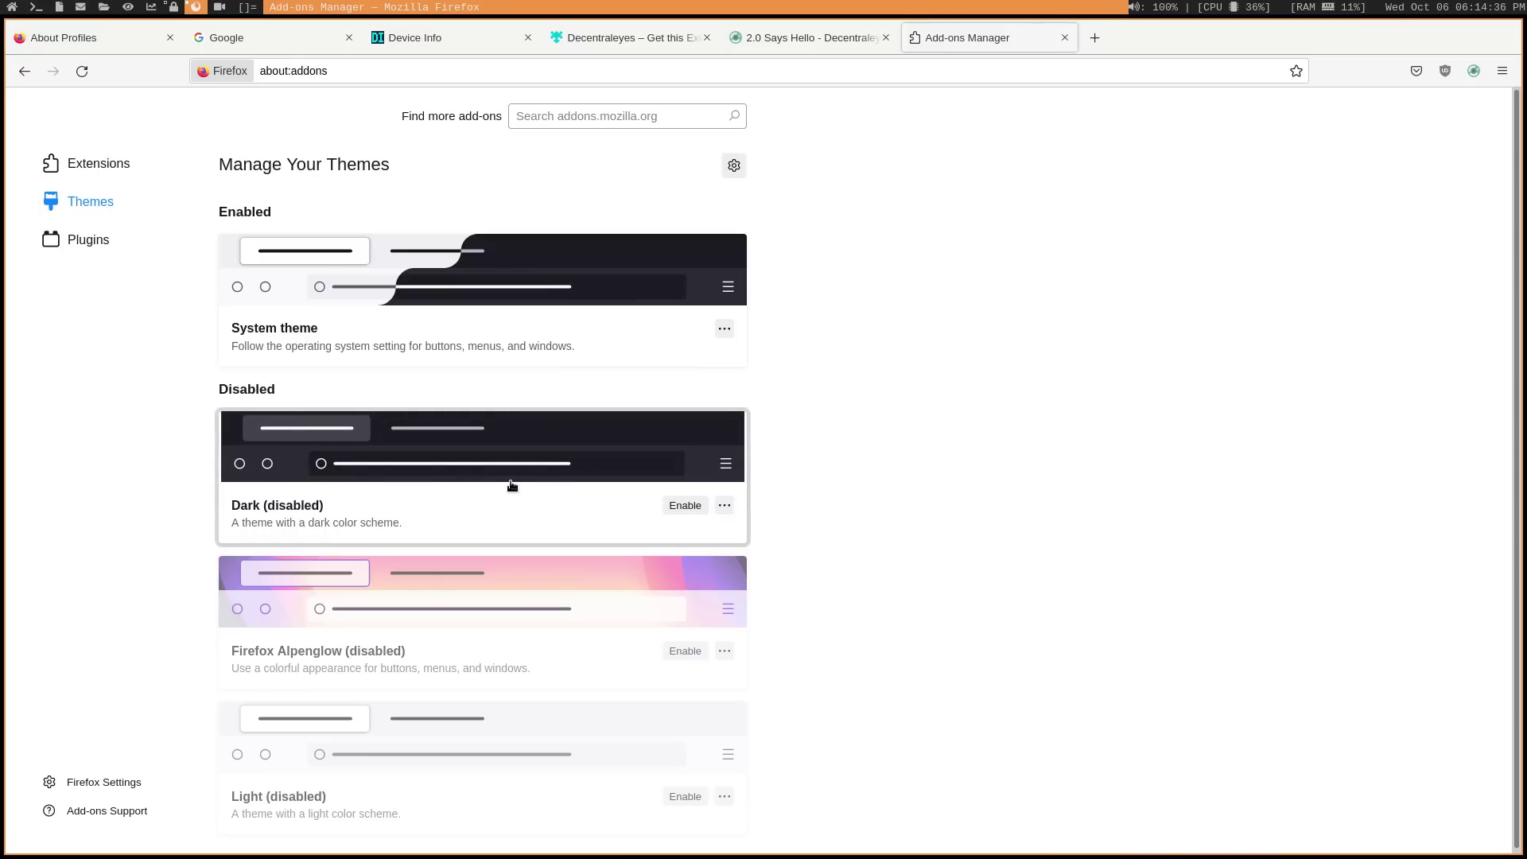
{"action": "left_click", "coordinate": [685, 507]}
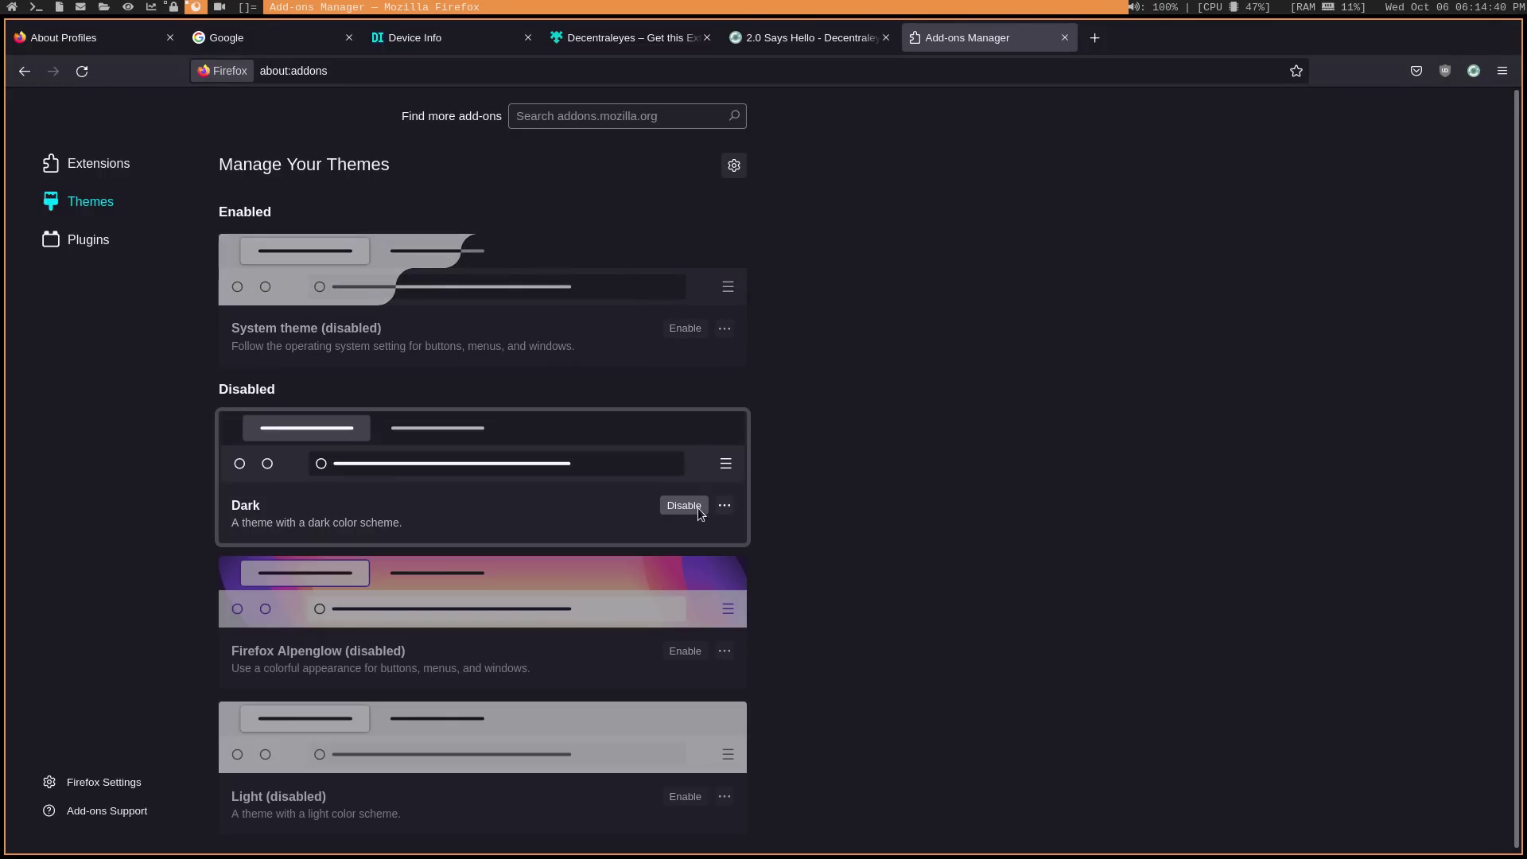
Step: Glance at the Decentraleyes welcome tab, then return to the Add-ons Manager
{"action": "left_click", "coordinate": [807, 41]}
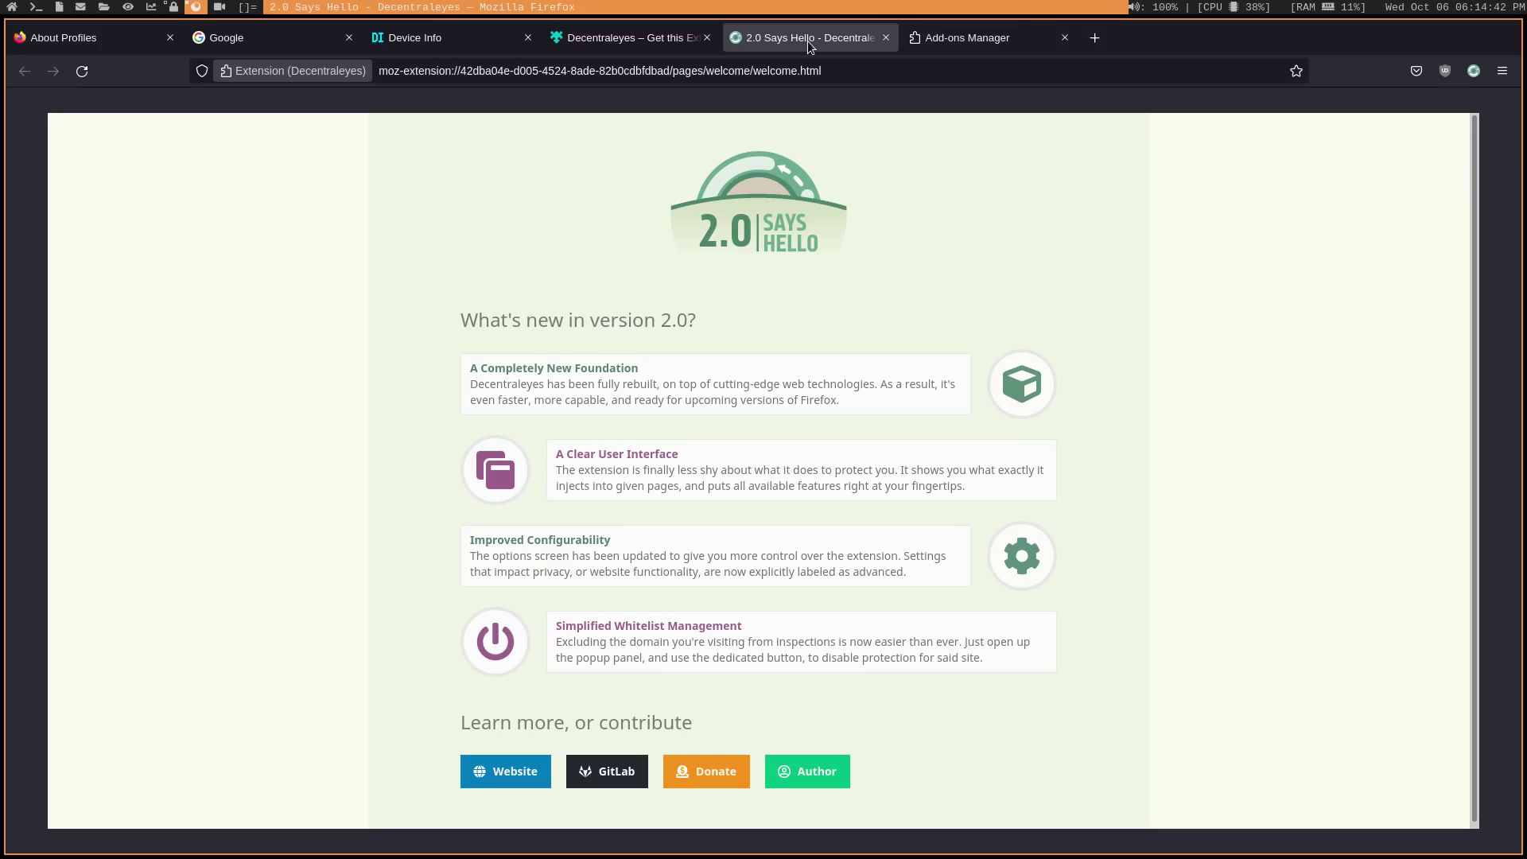
{"action": "left_click", "coordinate": [1003, 41]}
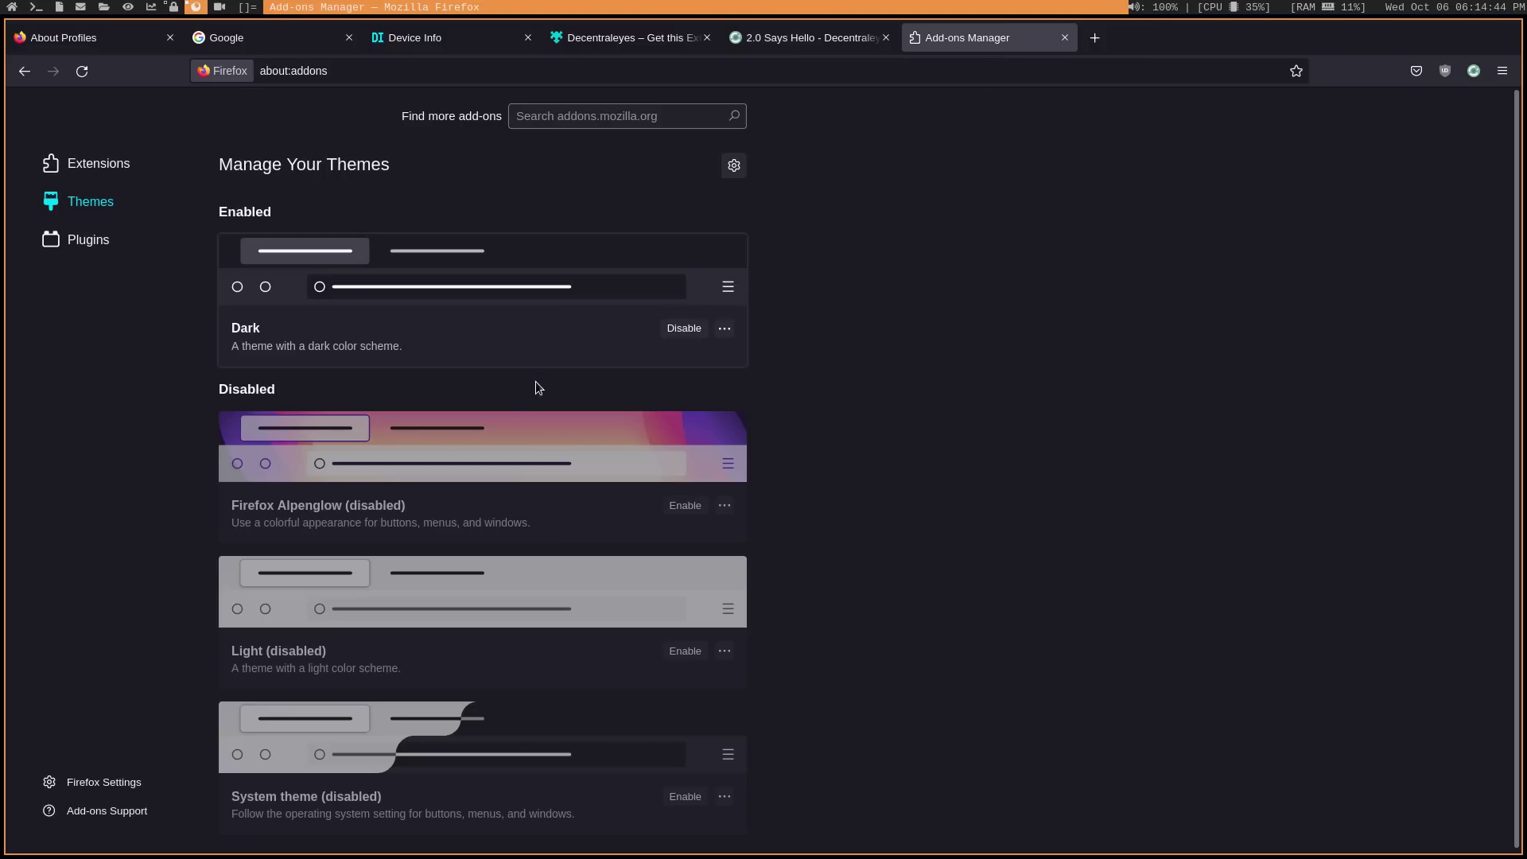
{"action": "scroll", "coordinate": [1025, 295], "scroll_direction": "down", "scroll_amount": 1}
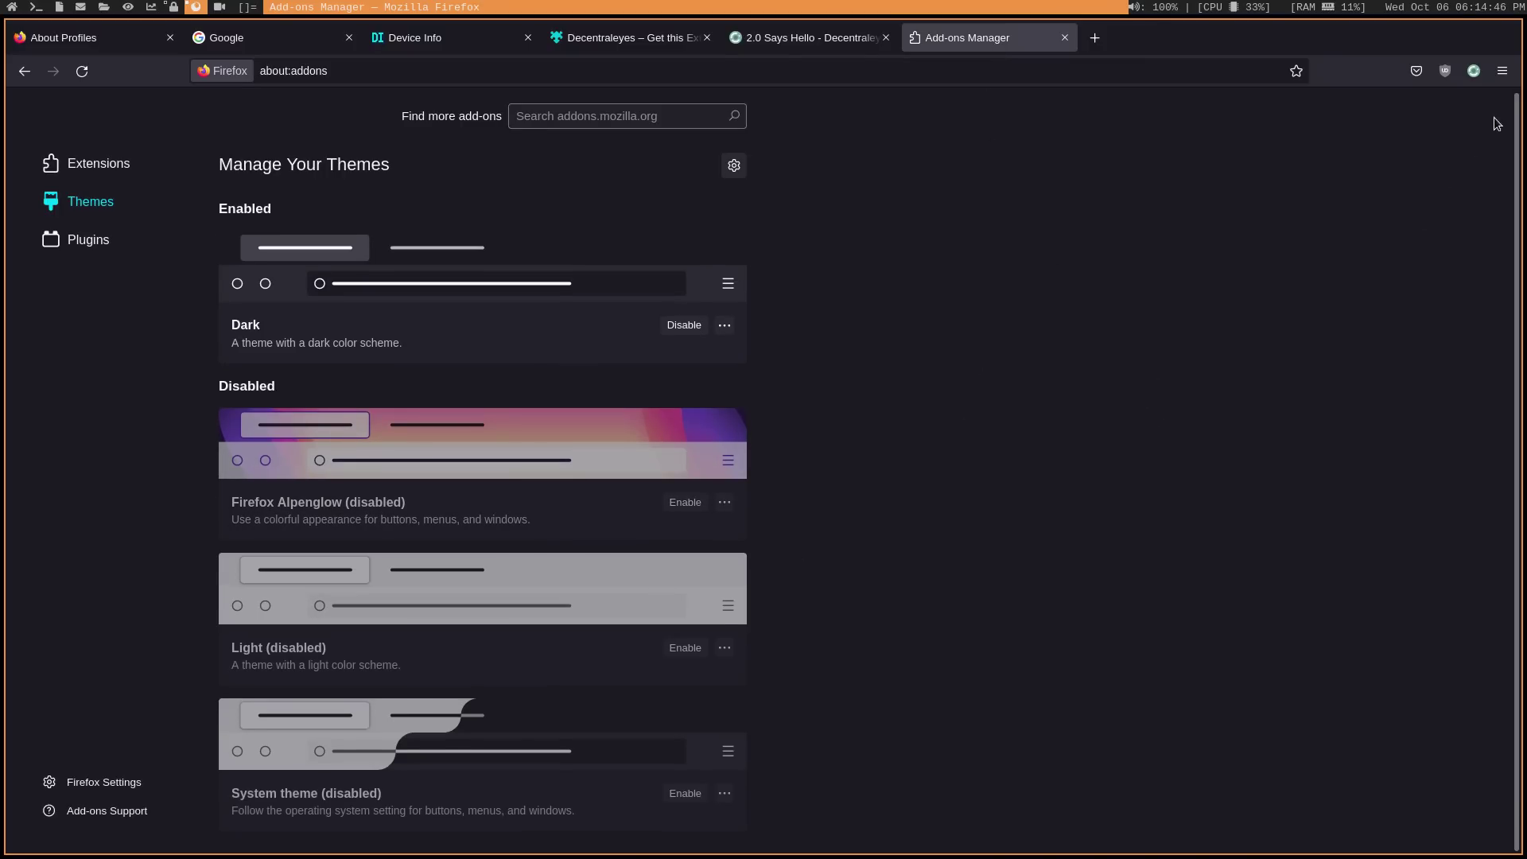
Step: Switch among the About Profiles, Google, Device Info and DuckDuckGo tabs to compare them
{"action": "left_click", "coordinate": [121, 38]}
{"action": "left_click", "coordinate": [241, 29]}
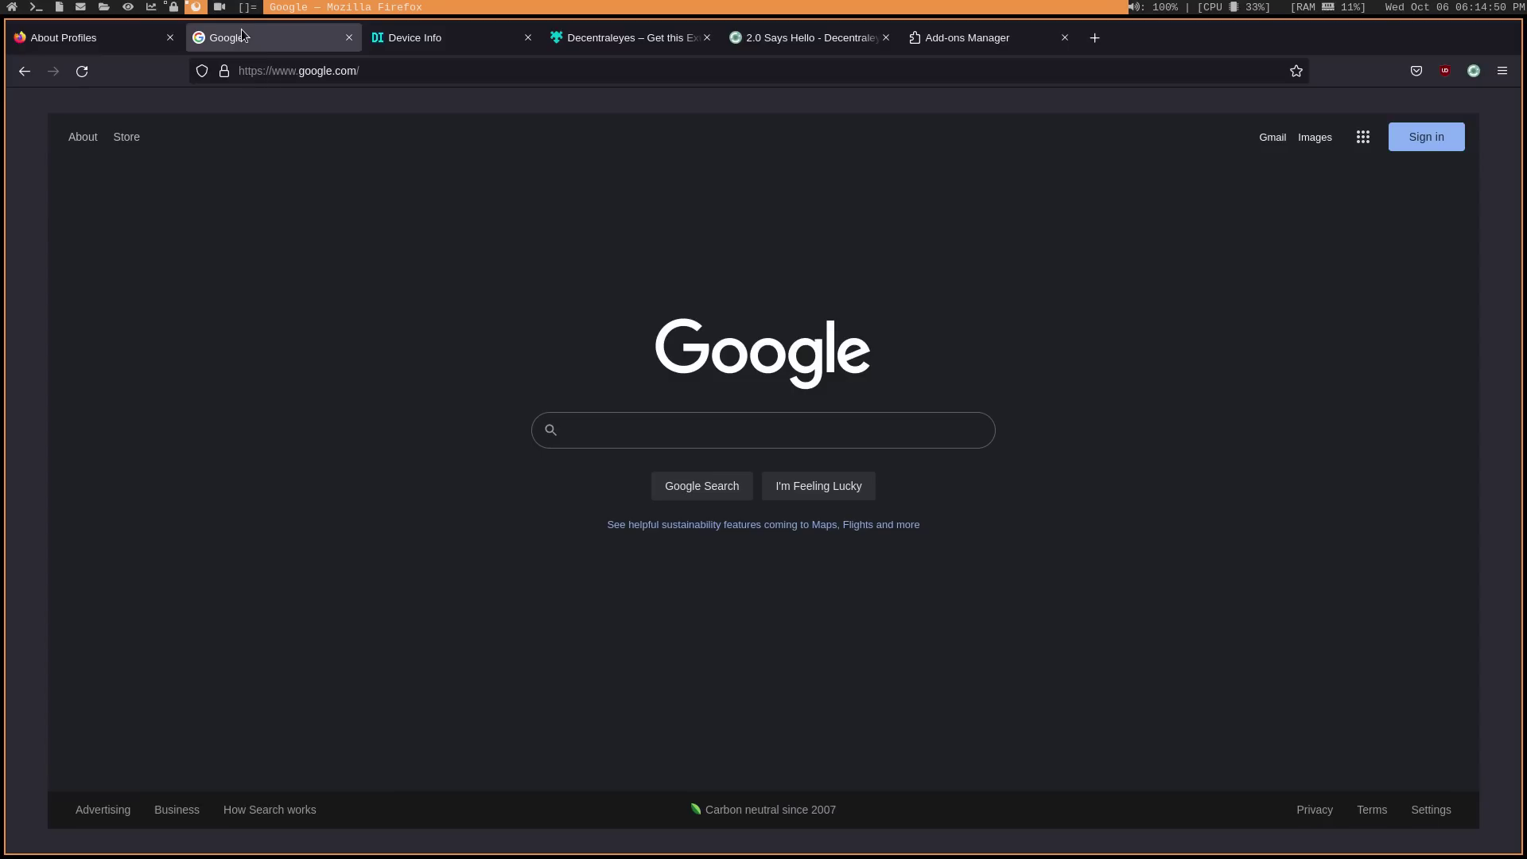
{"action": "left_click", "coordinate": [417, 44]}
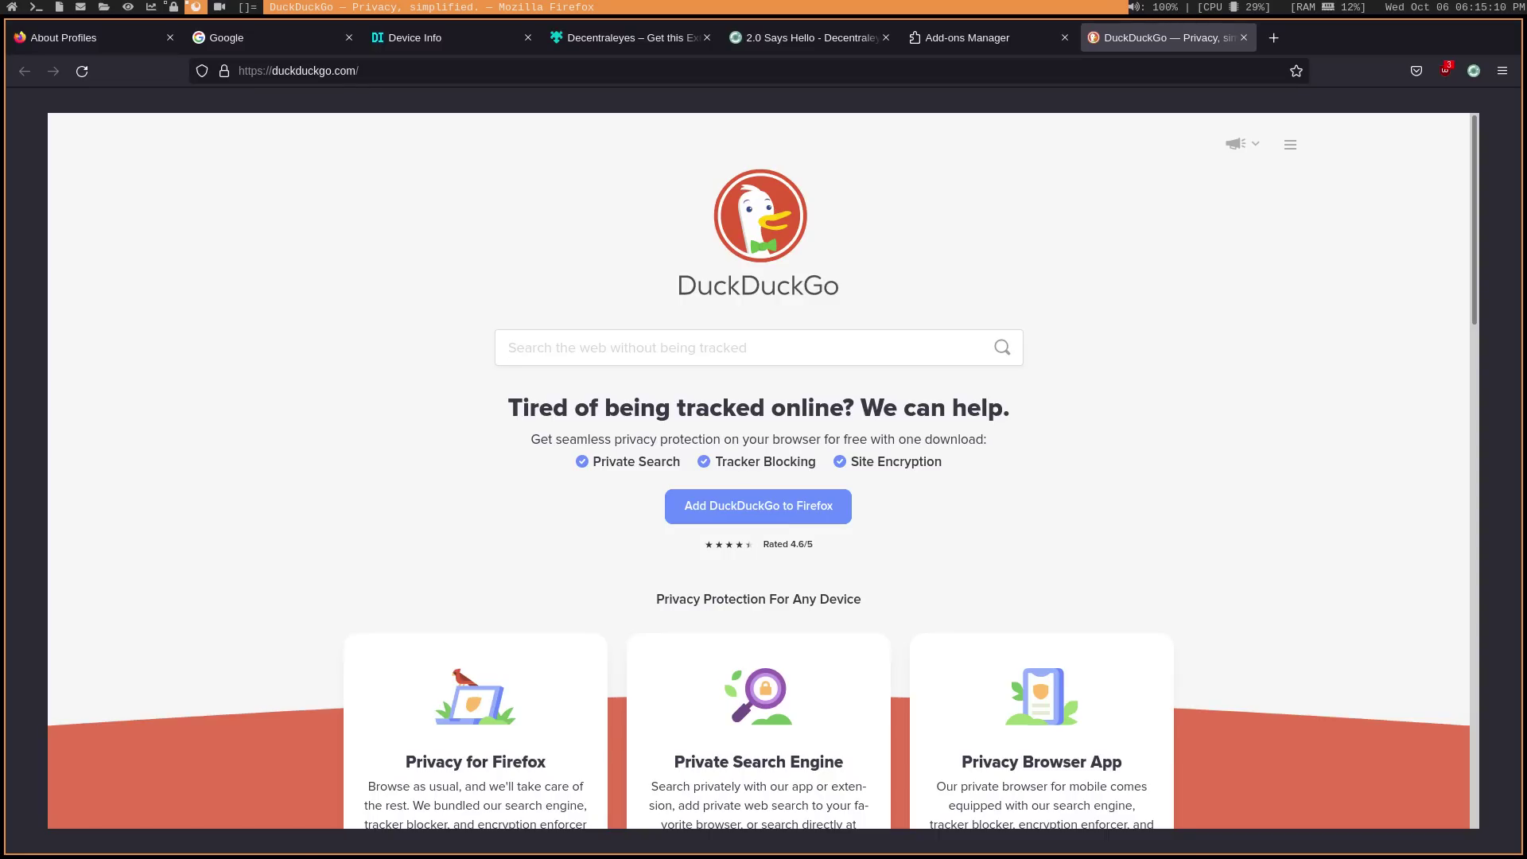
{"action": "left_click", "coordinate": [272, 36]}
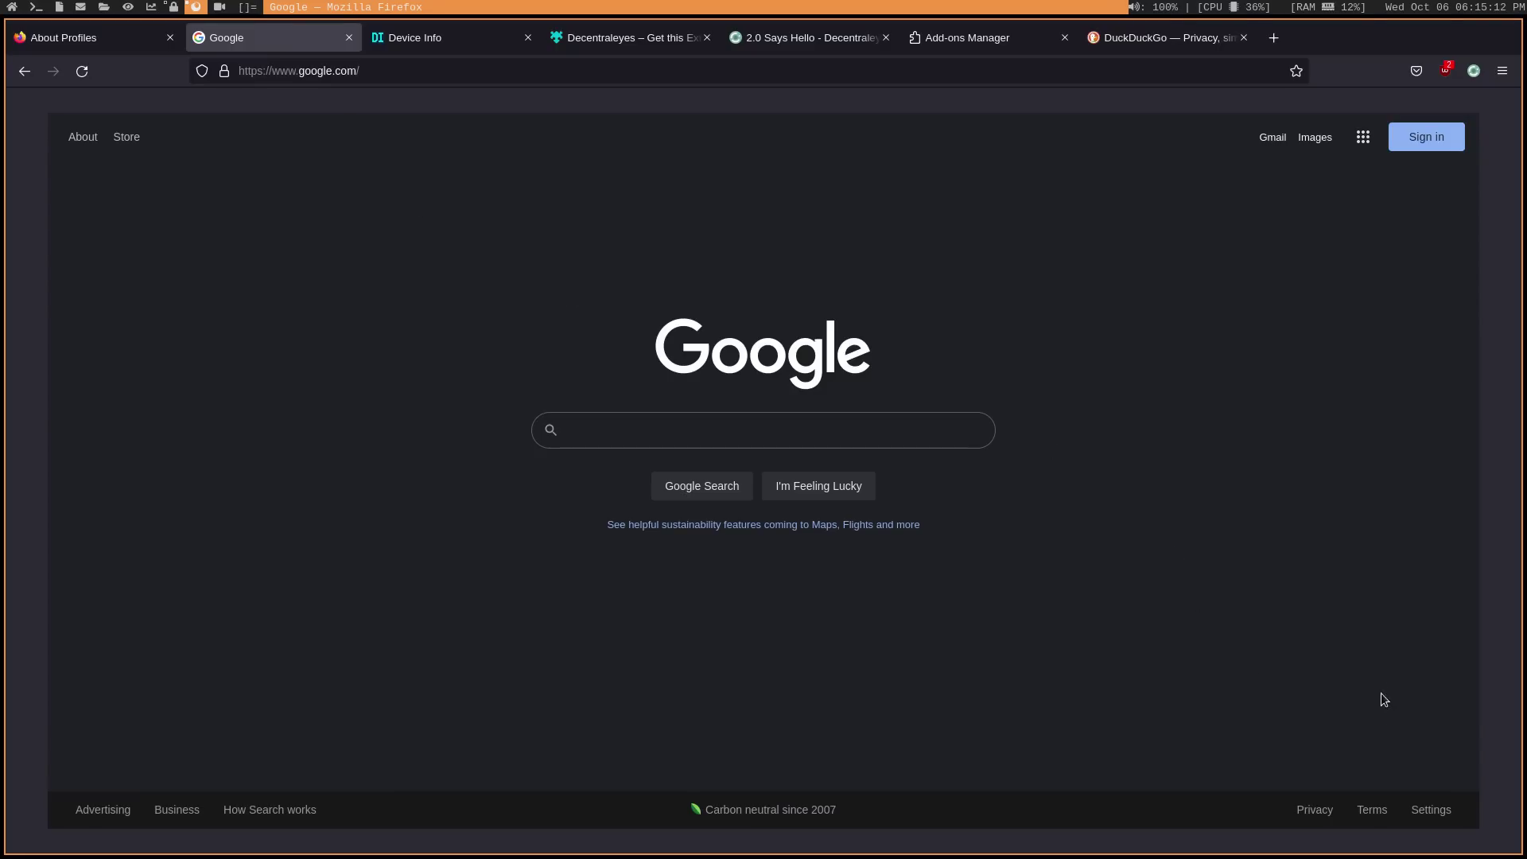
{"action": "left_click", "coordinate": [1143, 44]}
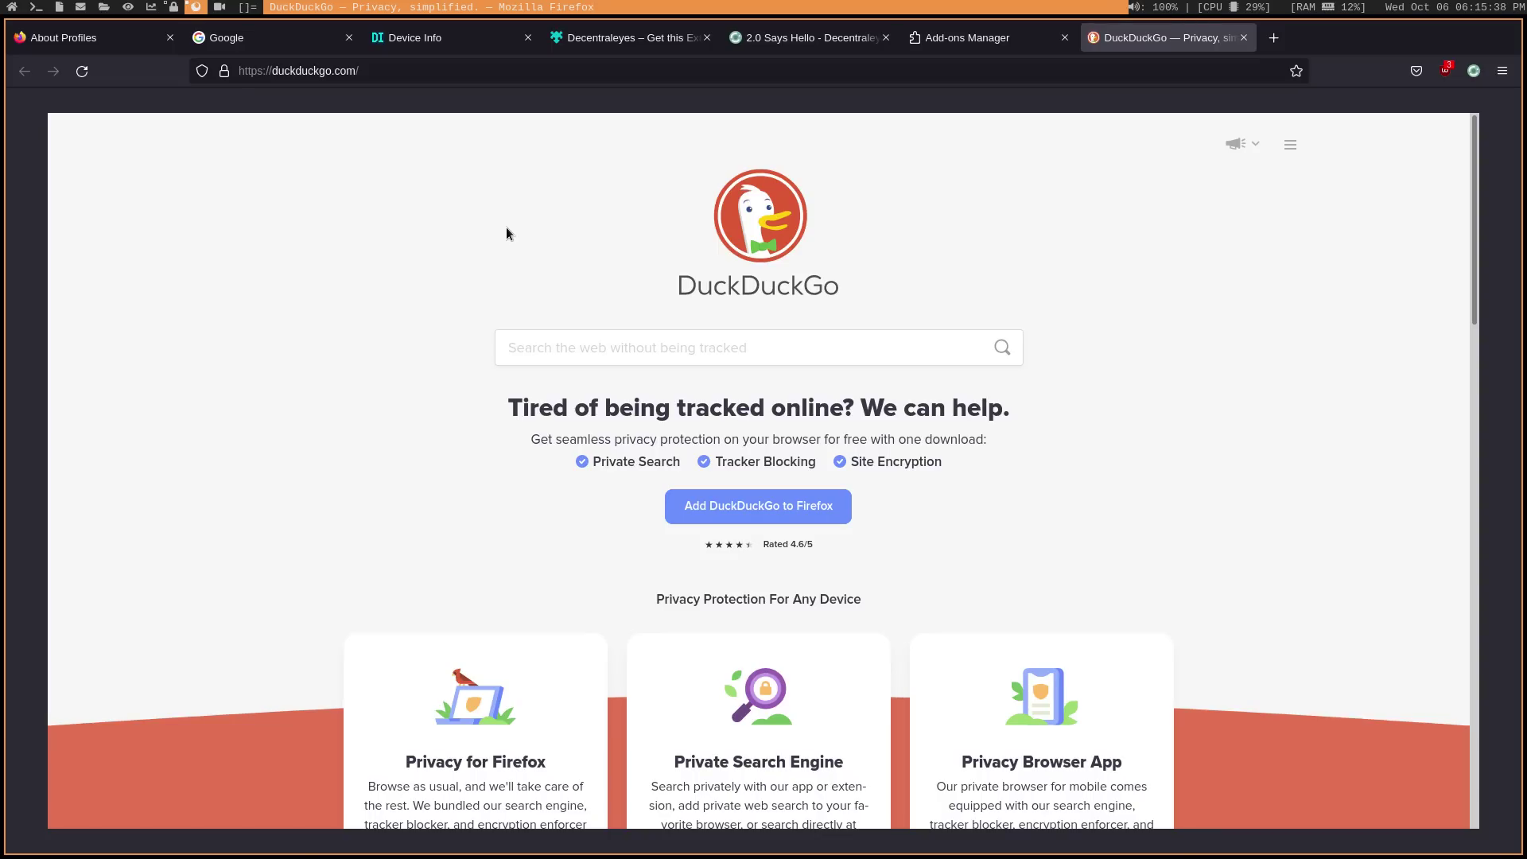
Step: Install Dark Reader from its add-on page, allowing it to run in private windows
{"action": "left_click", "coordinate": [473, 71]}
{"action": "type", "text": "https://addons.mozilla.org/en-US/firefox/addon/darkreader/"}
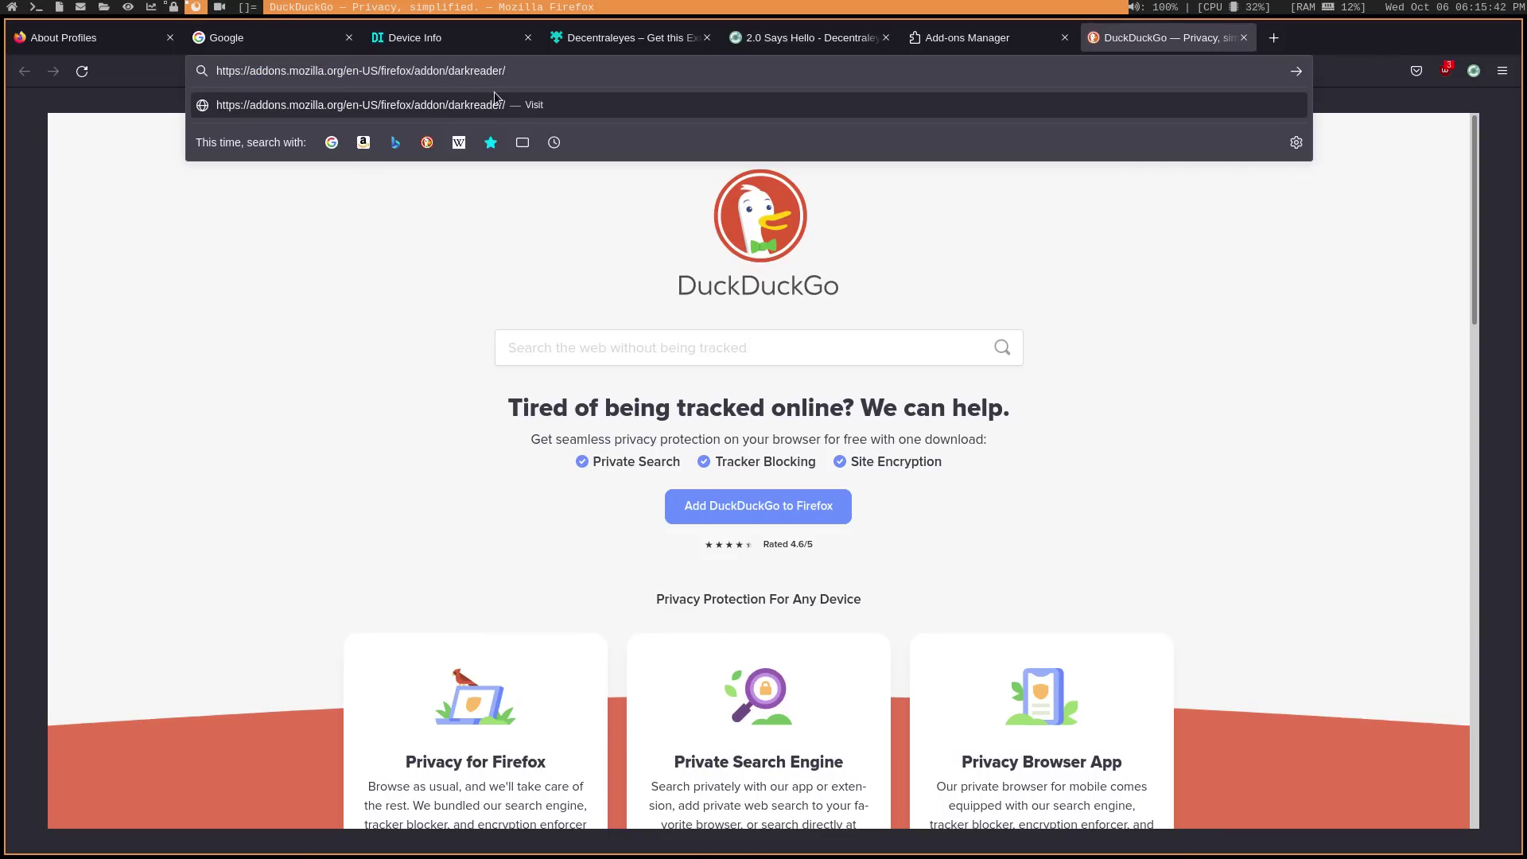
{"action": "key", "text": "Return"}
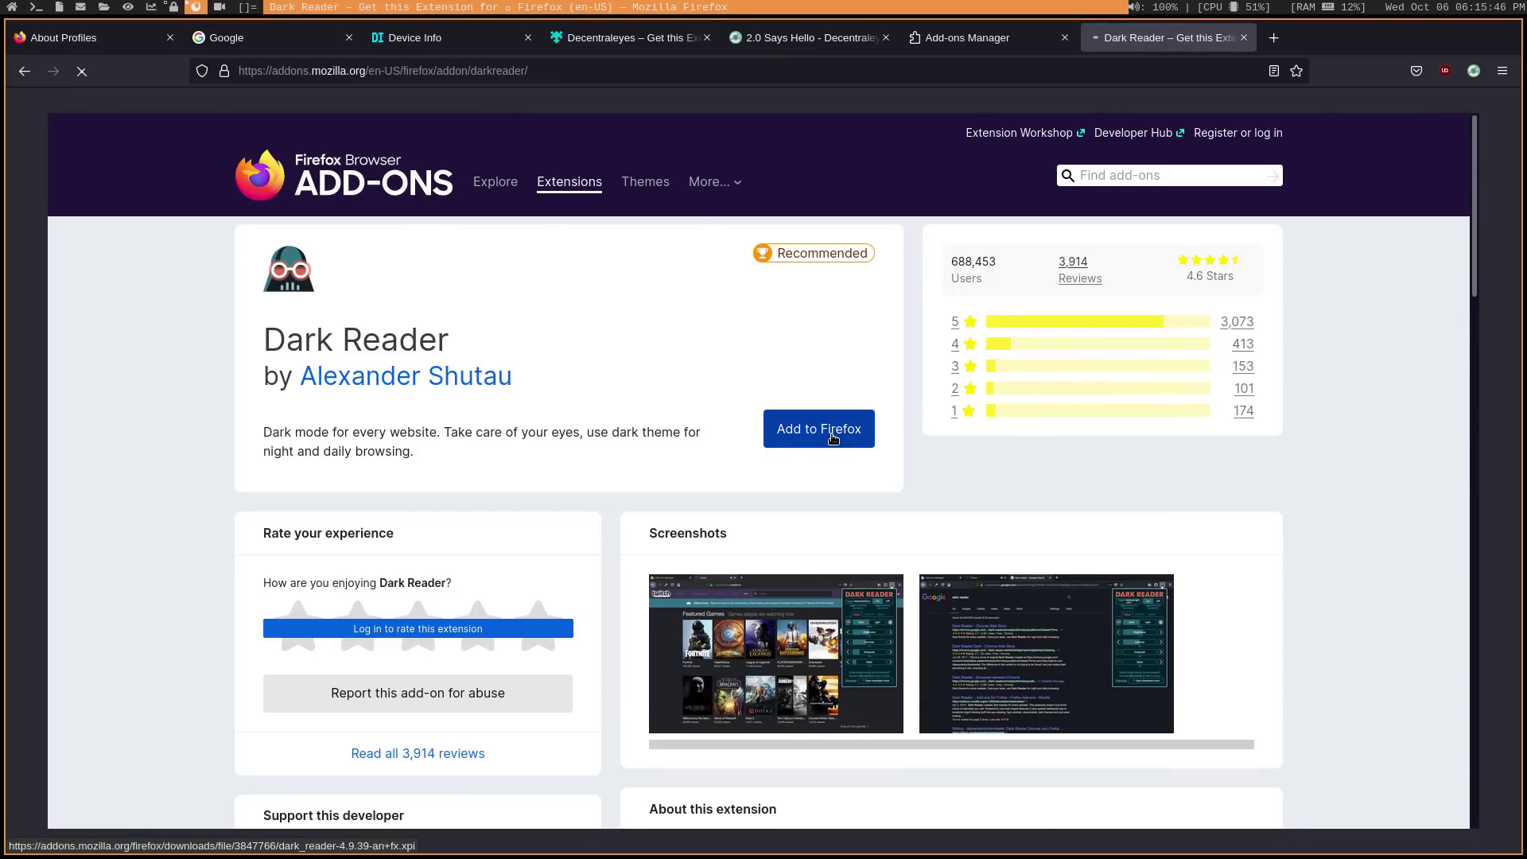
{"action": "left_click", "coordinate": [832, 438]}
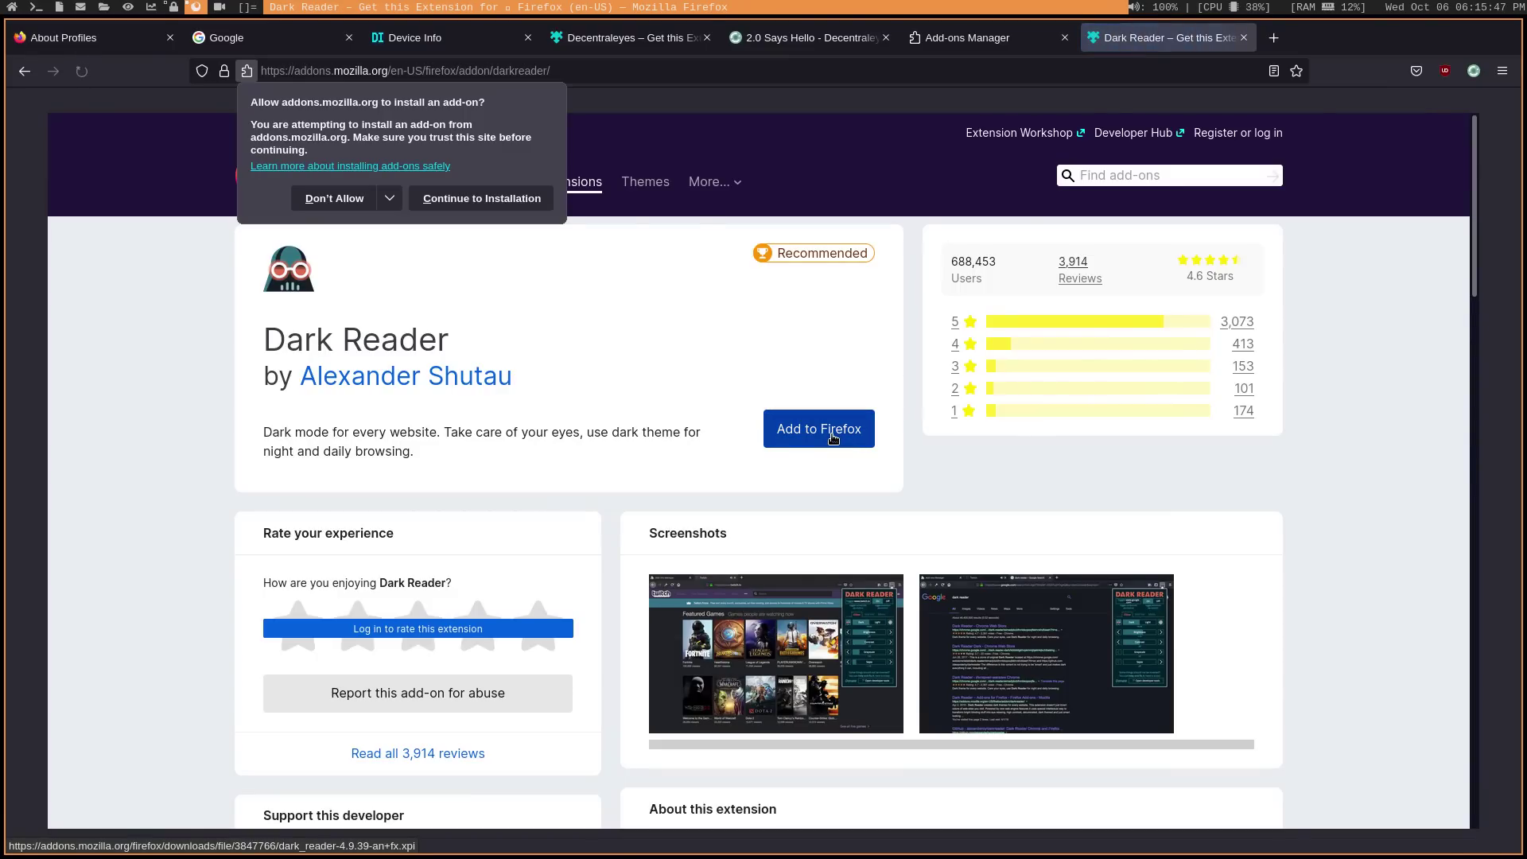
{"action": "left_click", "coordinate": [503, 208]}
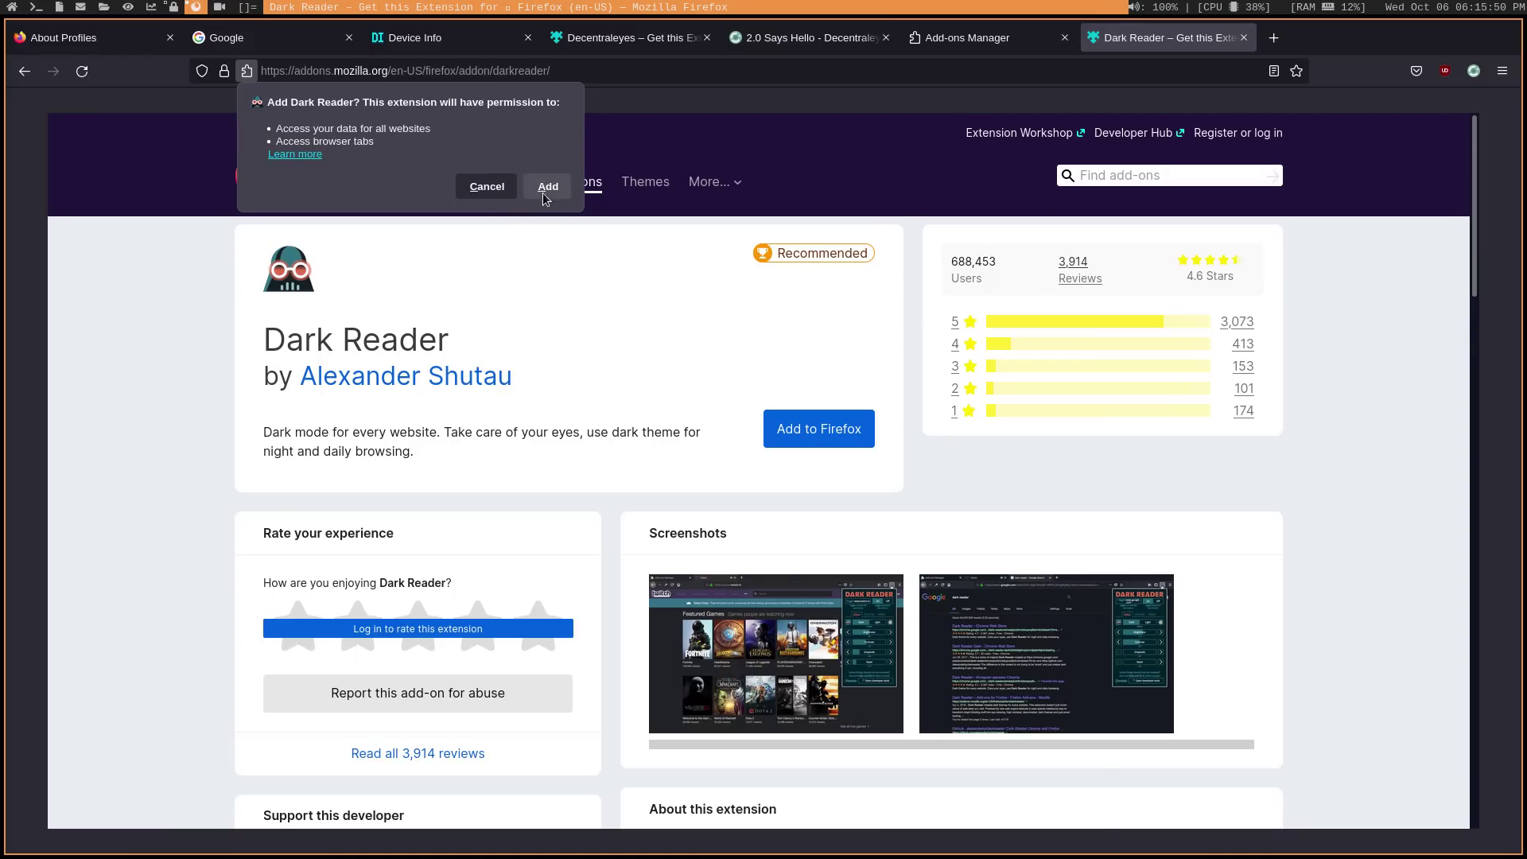
{"action": "left_click", "coordinate": [548, 189]}
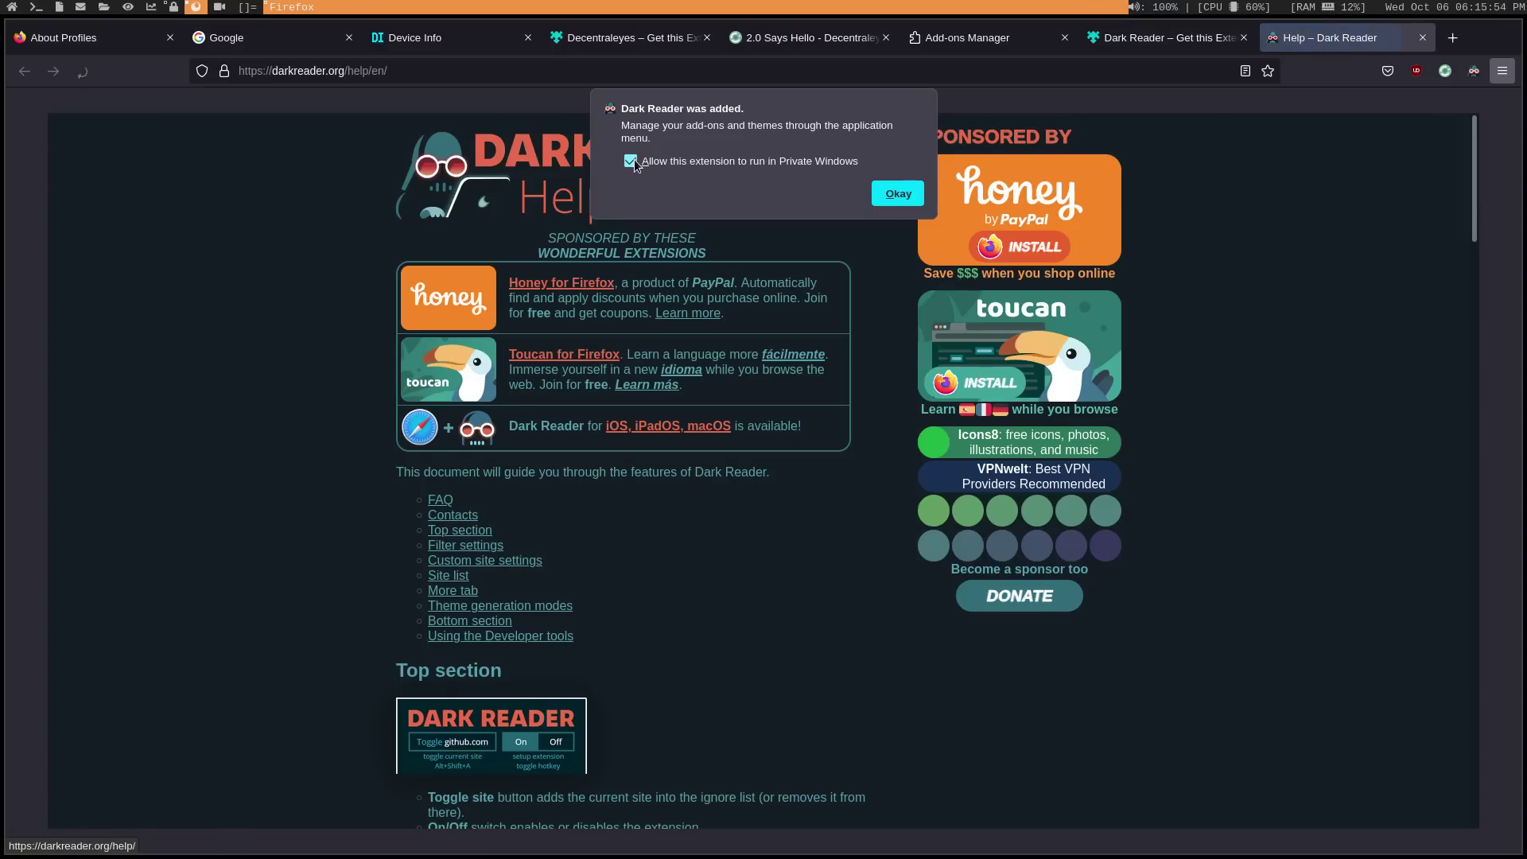
{"action": "left_click", "coordinate": [629, 160]}
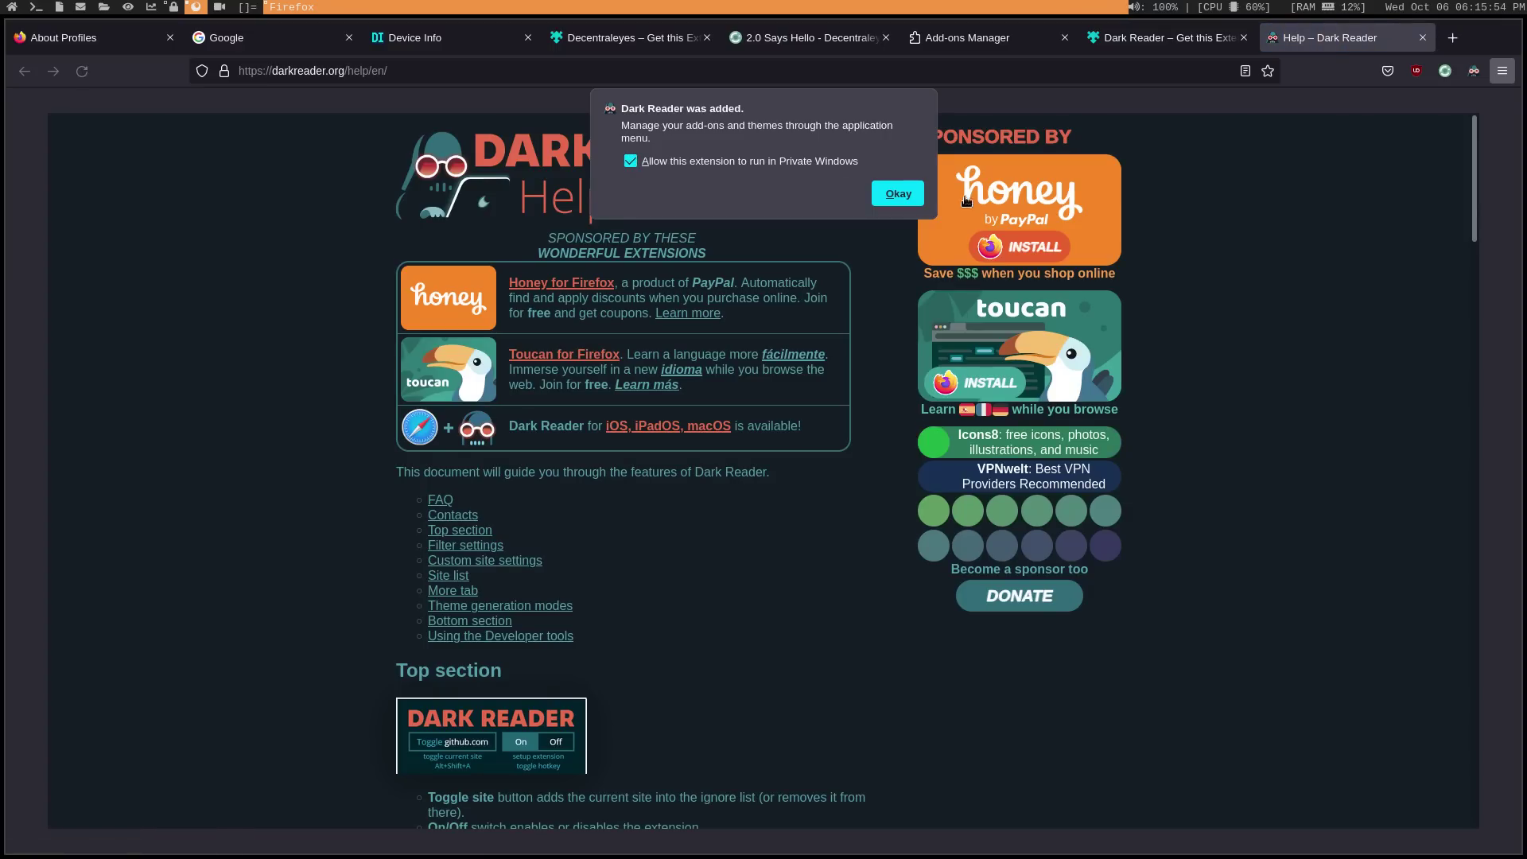
{"action": "left_click", "coordinate": [894, 199]}
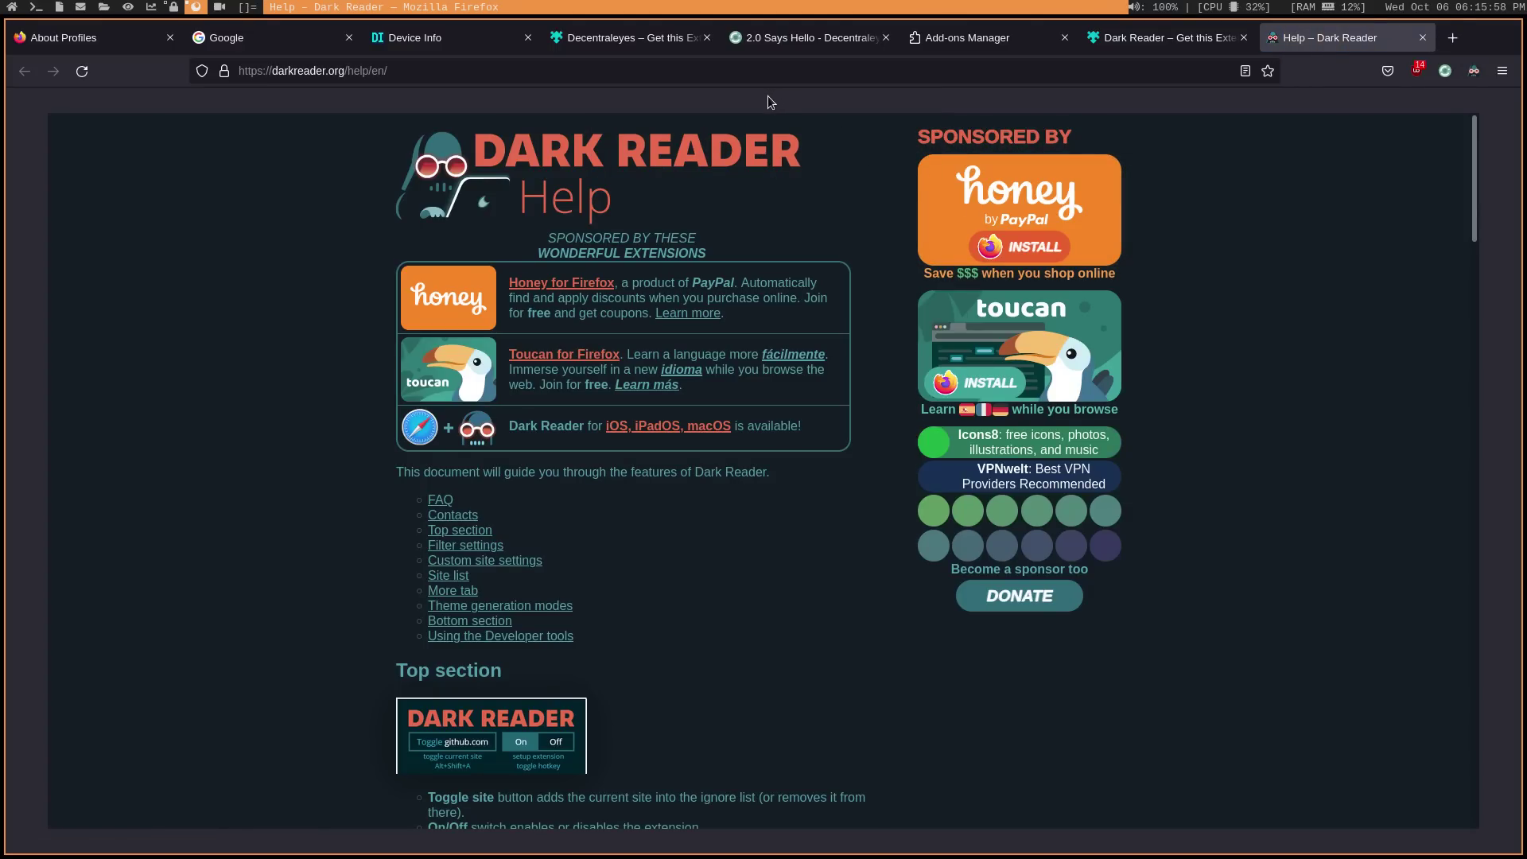
Step: Visit duckduckgo.com, then go to searx.xyz
{"action": "left_click", "coordinate": [687, 78]}
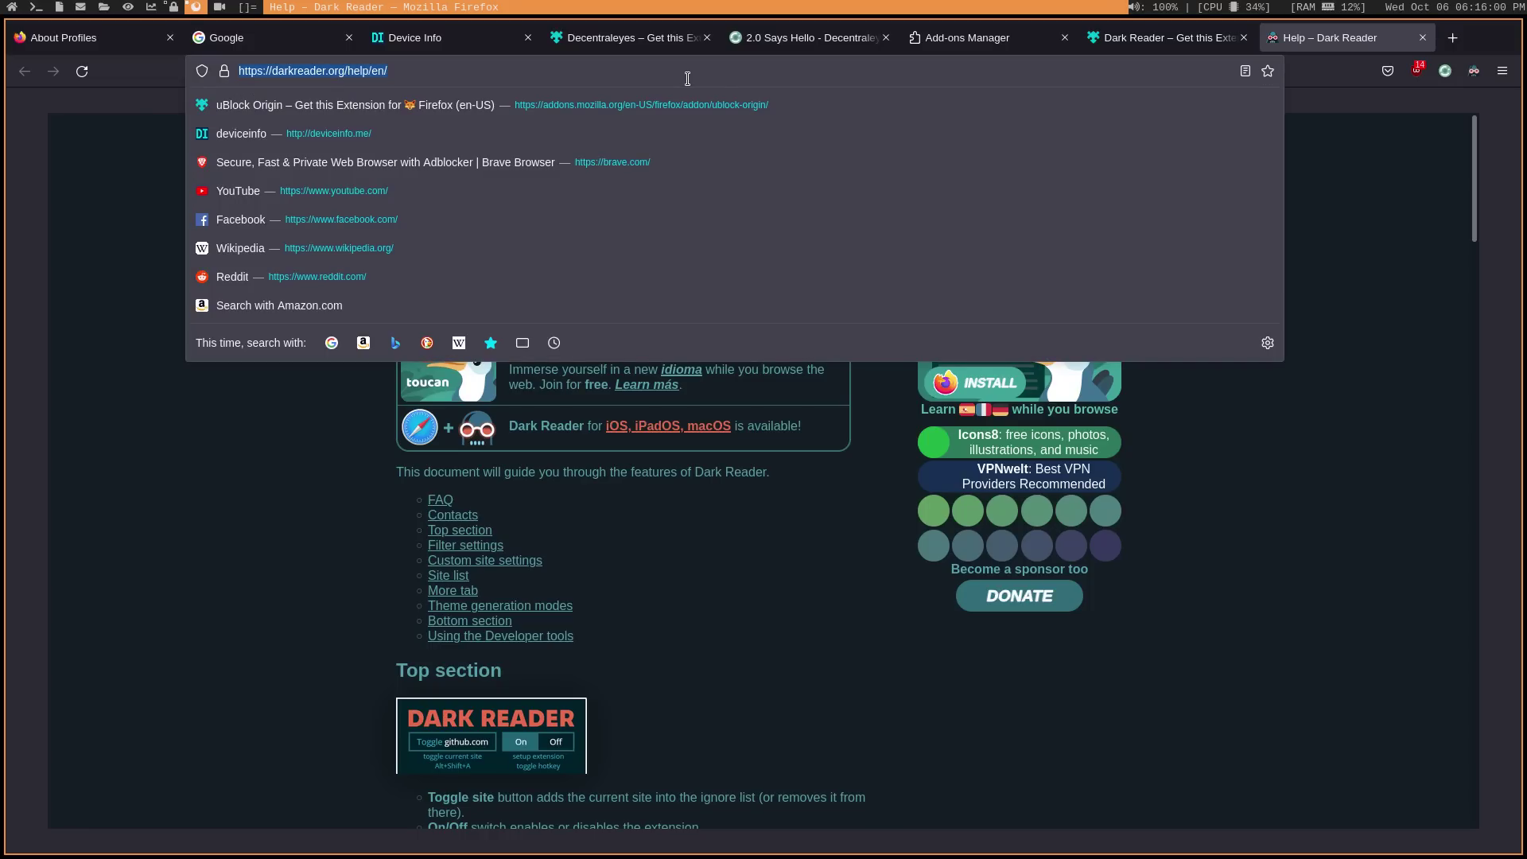
{"action": "type", "text": "duk"}
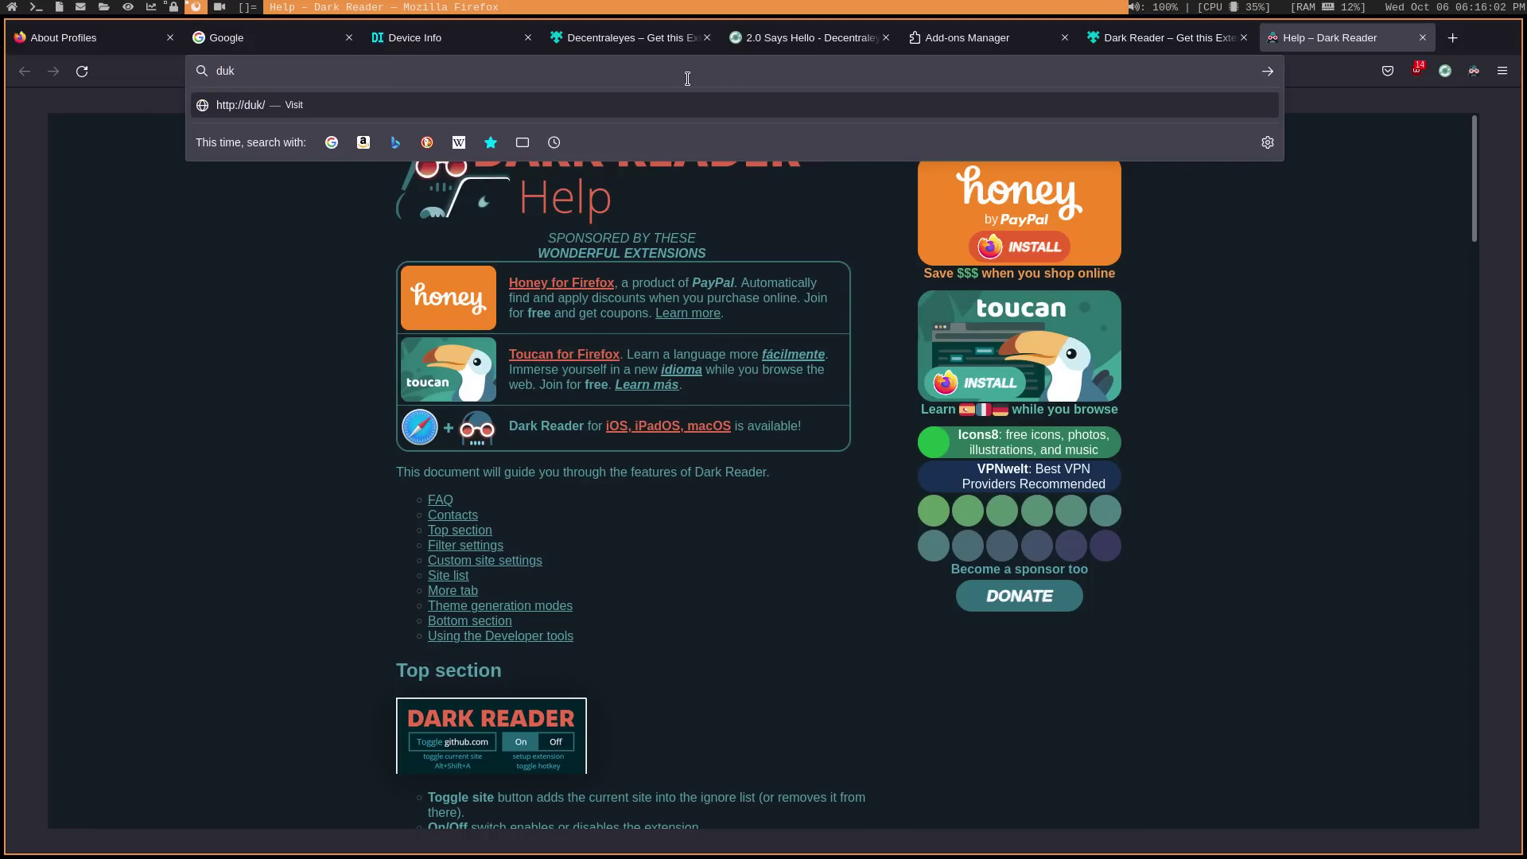
{"action": "key", "text": "BackSpace"}
{"action": "type", "text": "ckduckgo.com/"}
{"action": "key", "text": "Return"}
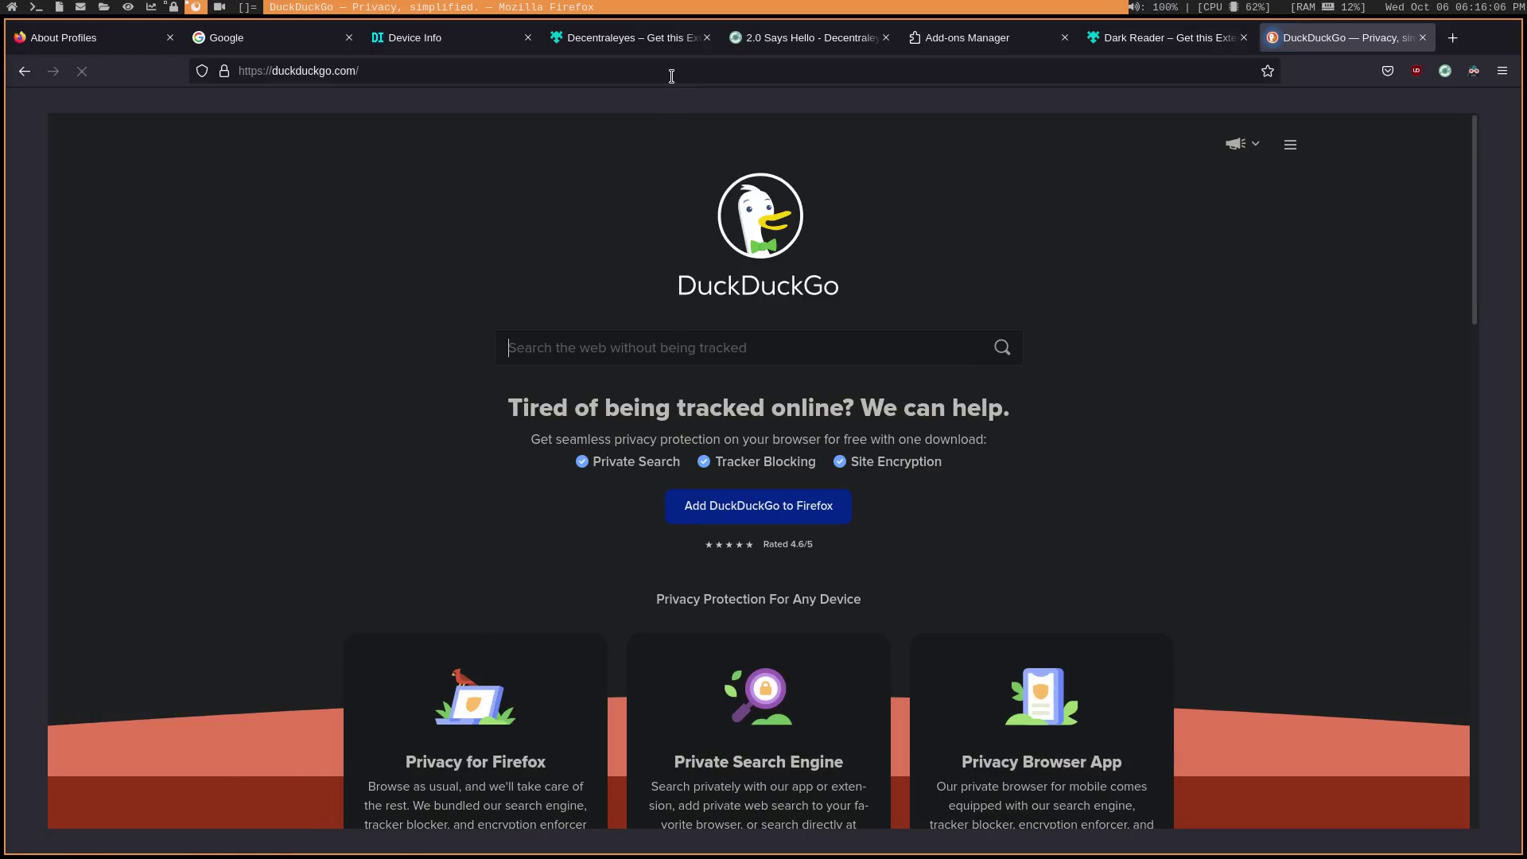
{"action": "left_click", "coordinate": [671, 75]}
{"action": "type", "text": "sear"}
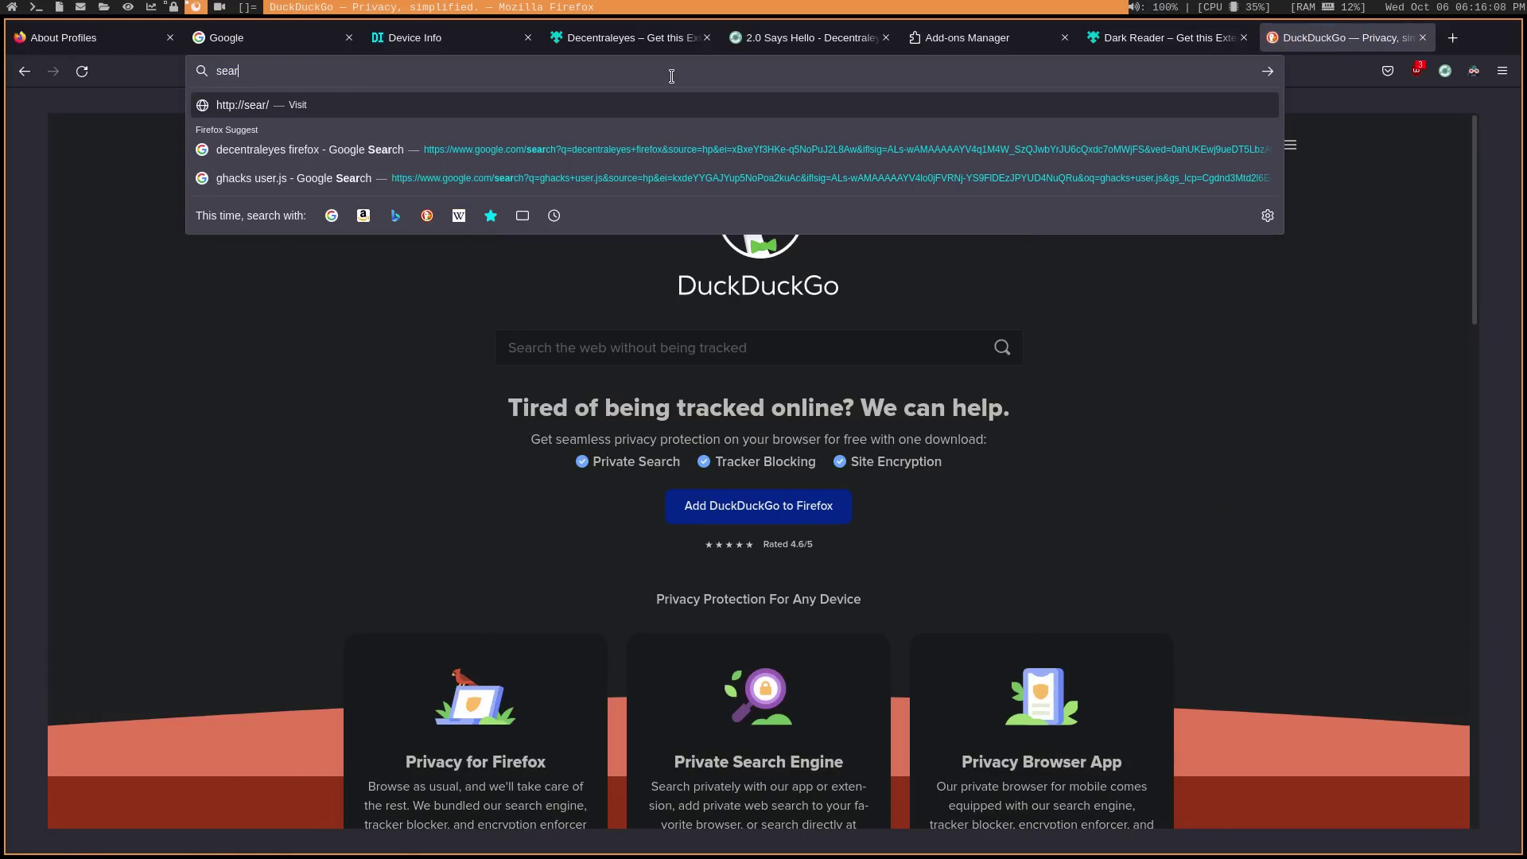
{"action": "type", "text": "x.xyz"}
{"action": "key", "text": "Return"}
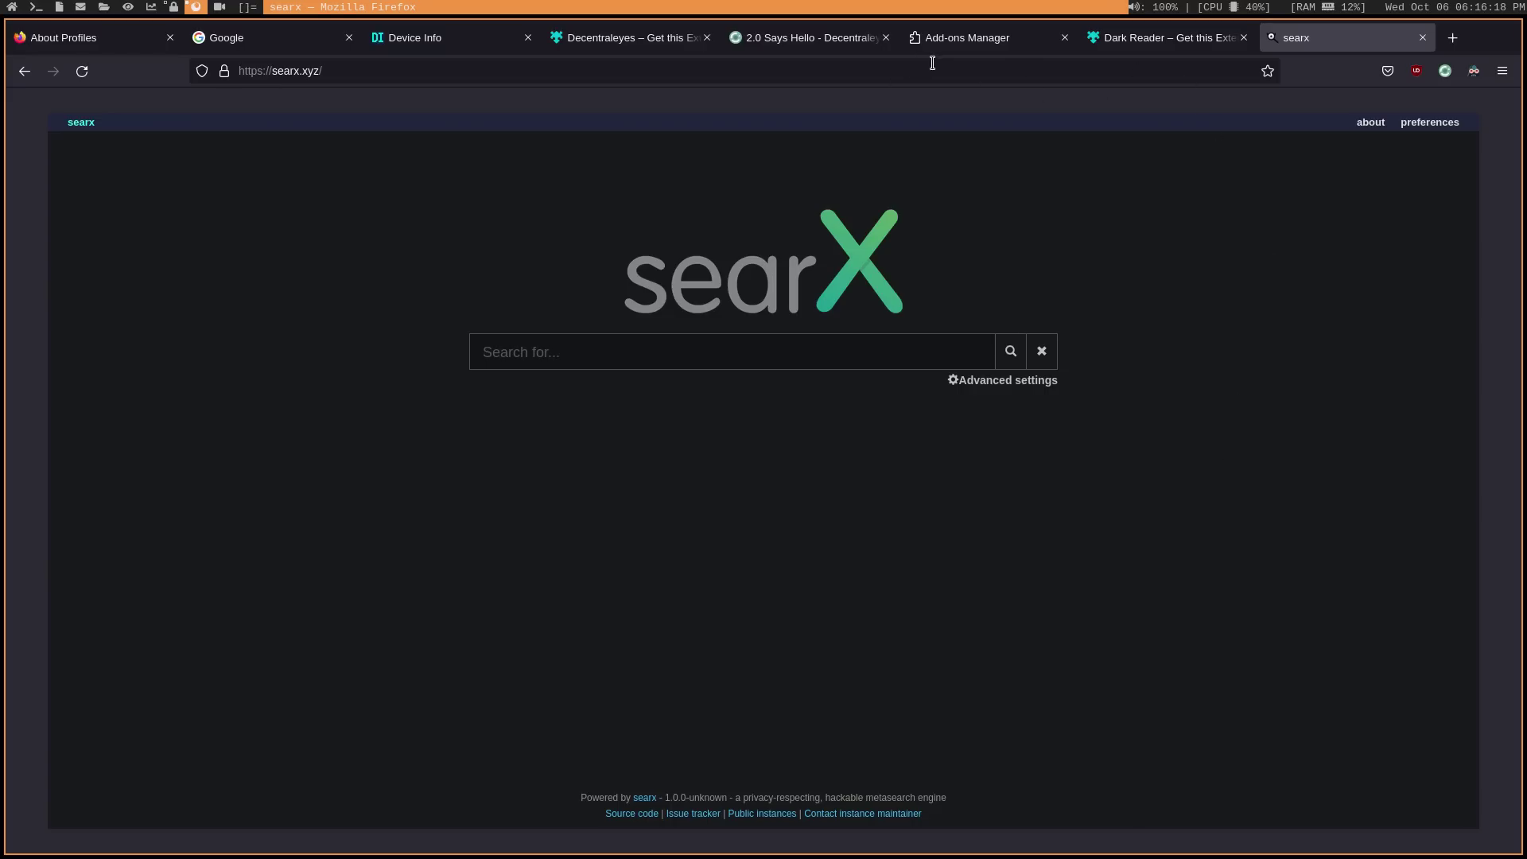
Step: Open the Search section of Firefox Settings
{"action": "left_click", "coordinate": [967, 46]}
{"action": "left_click", "coordinate": [1502, 71]}
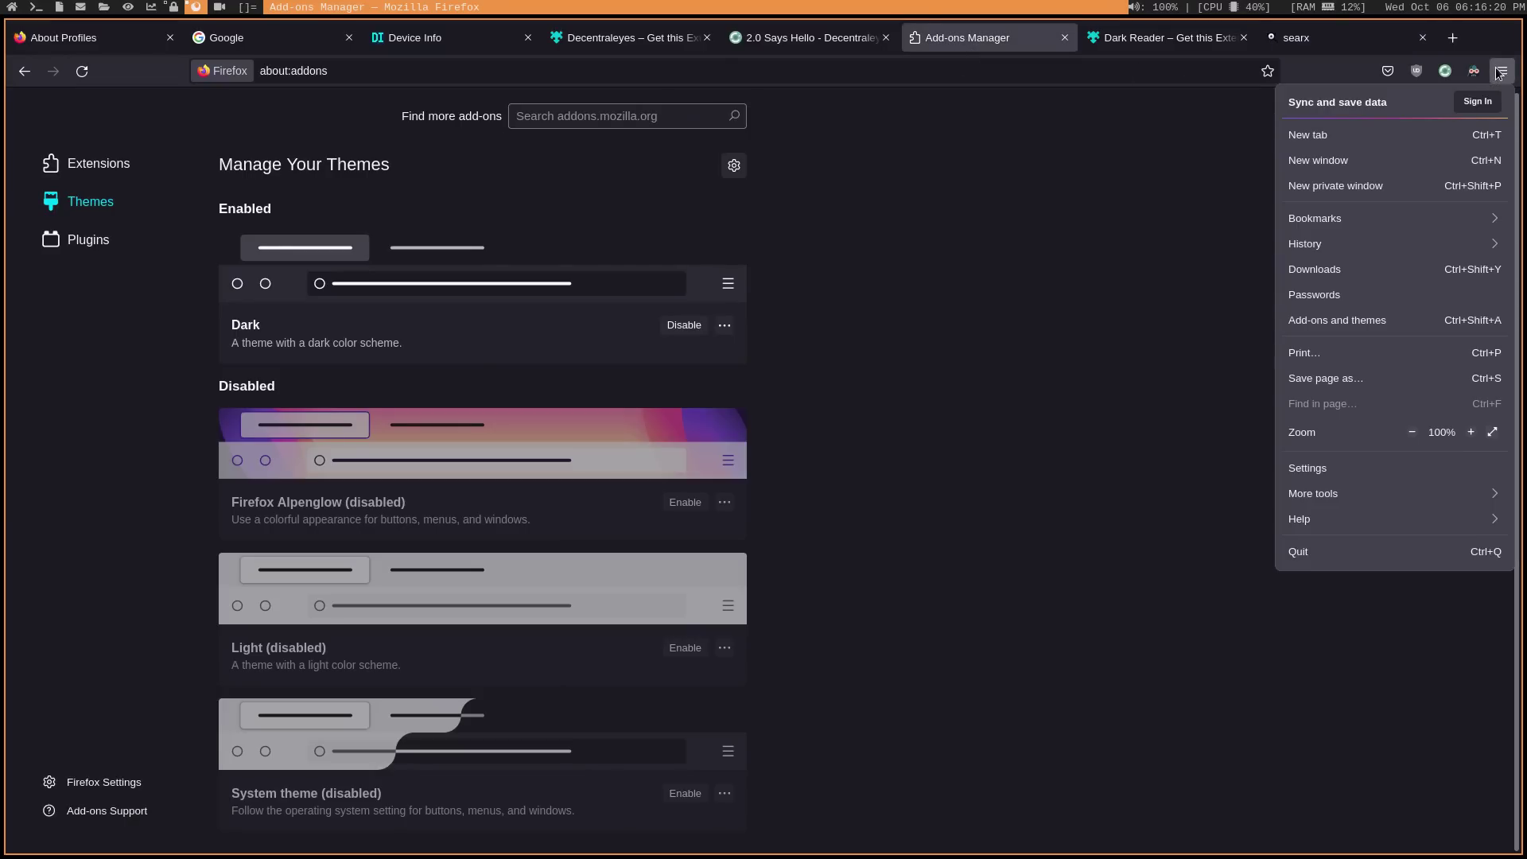
{"action": "left_click", "coordinate": [1341, 468]}
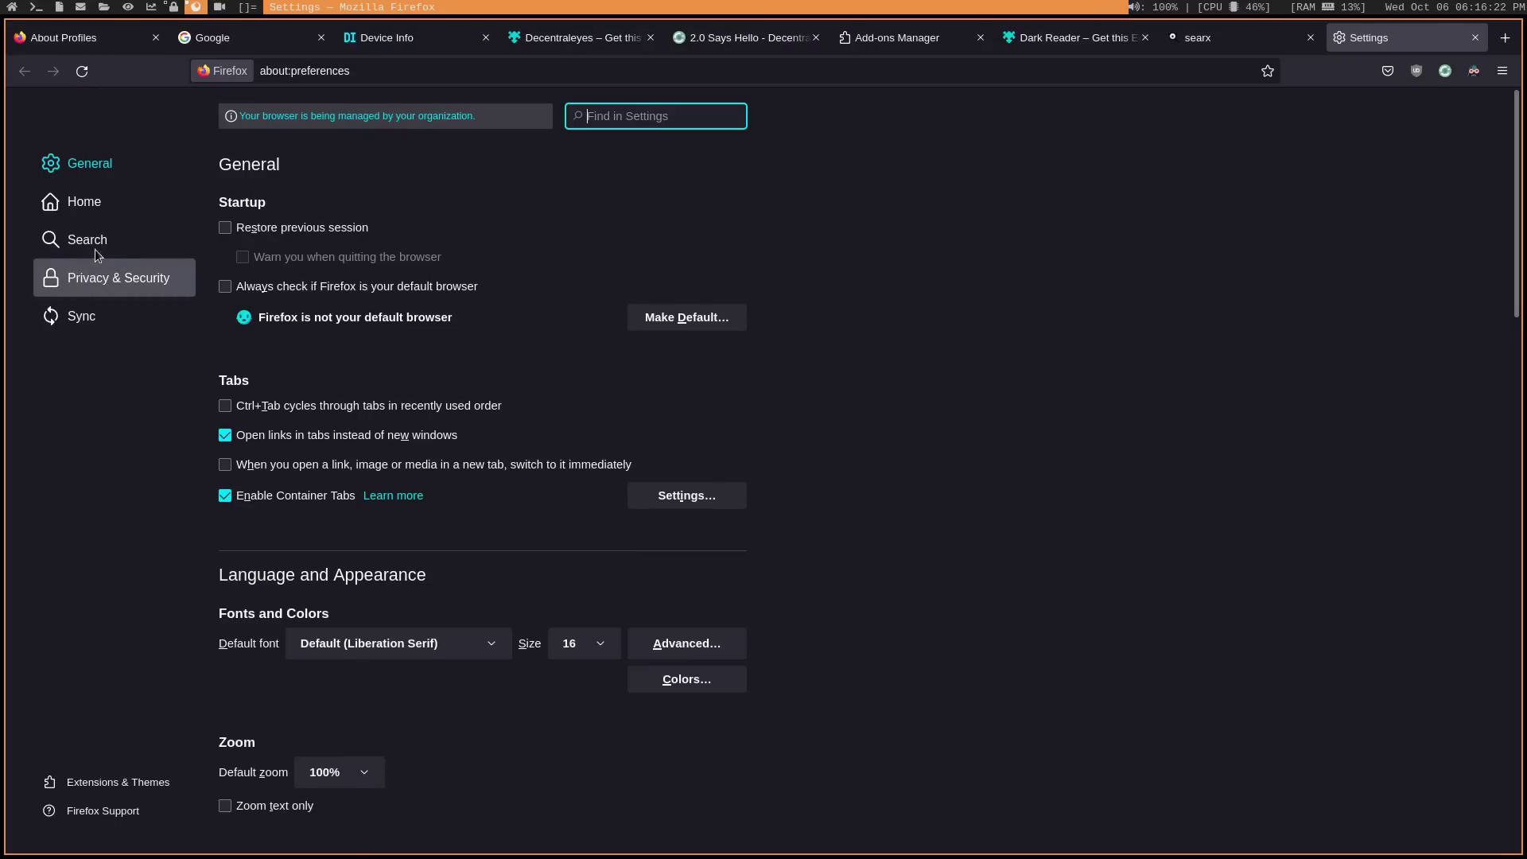
{"action": "left_click", "coordinate": [95, 247]}
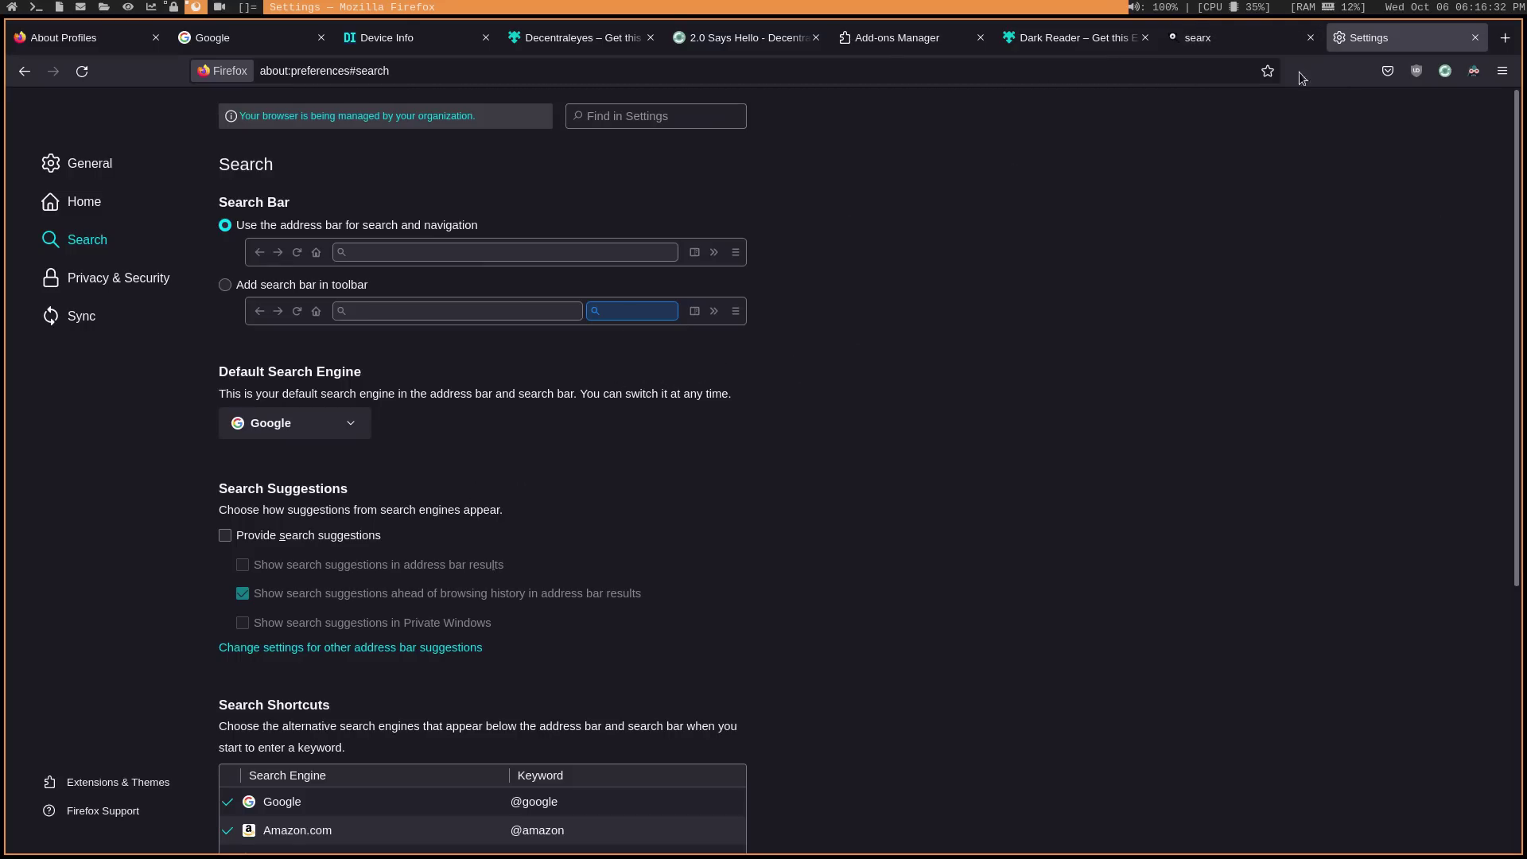
Step: On searx.xyz, add 'searx' as a search engine from the address bar menu
{"action": "left_click", "coordinate": [1201, 50]}
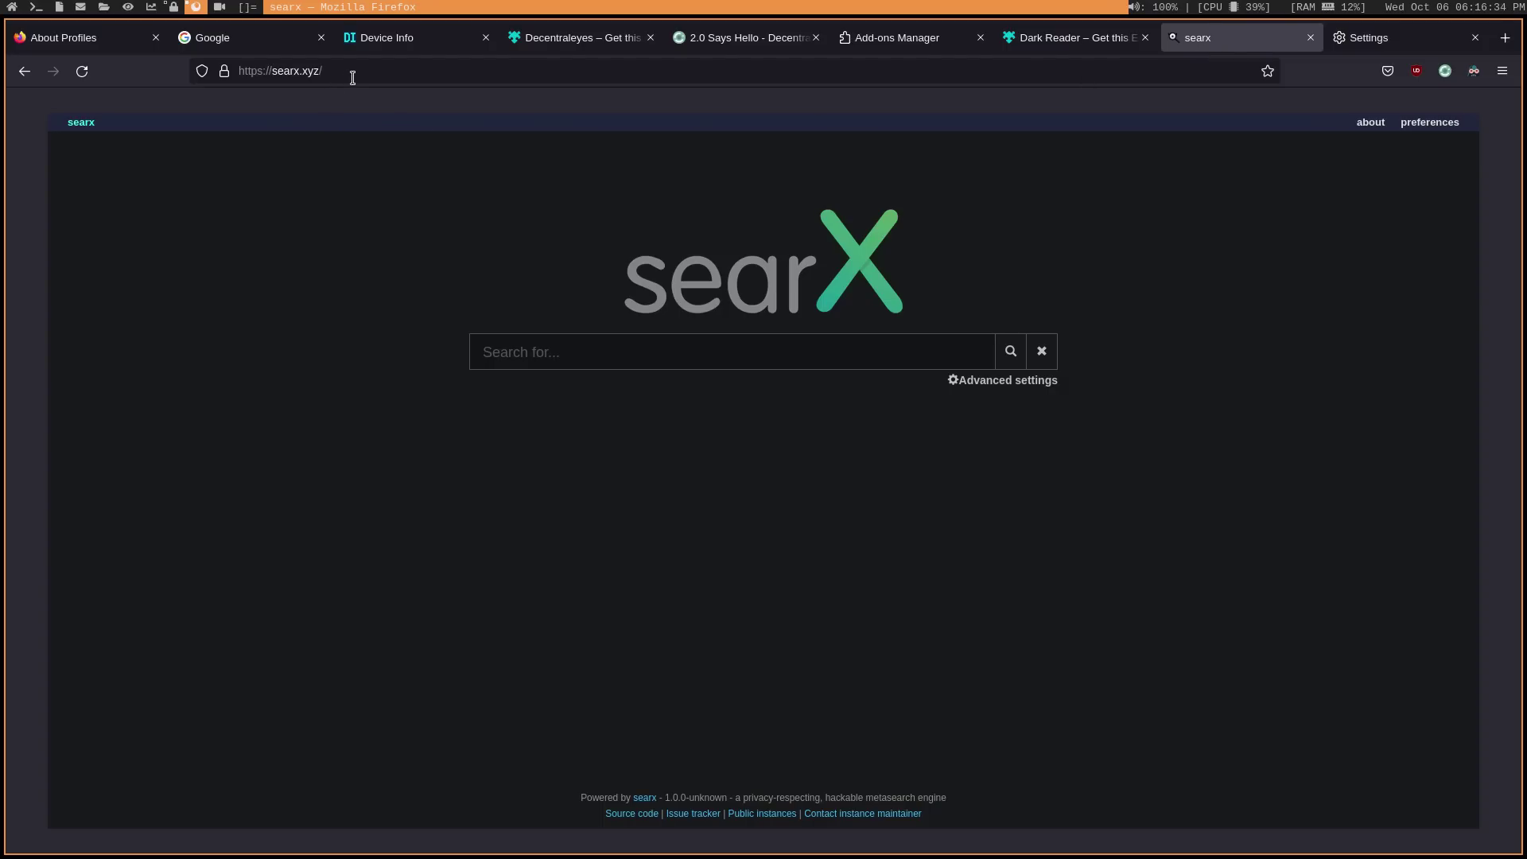
{"action": "right_click", "coordinate": [382, 71]}
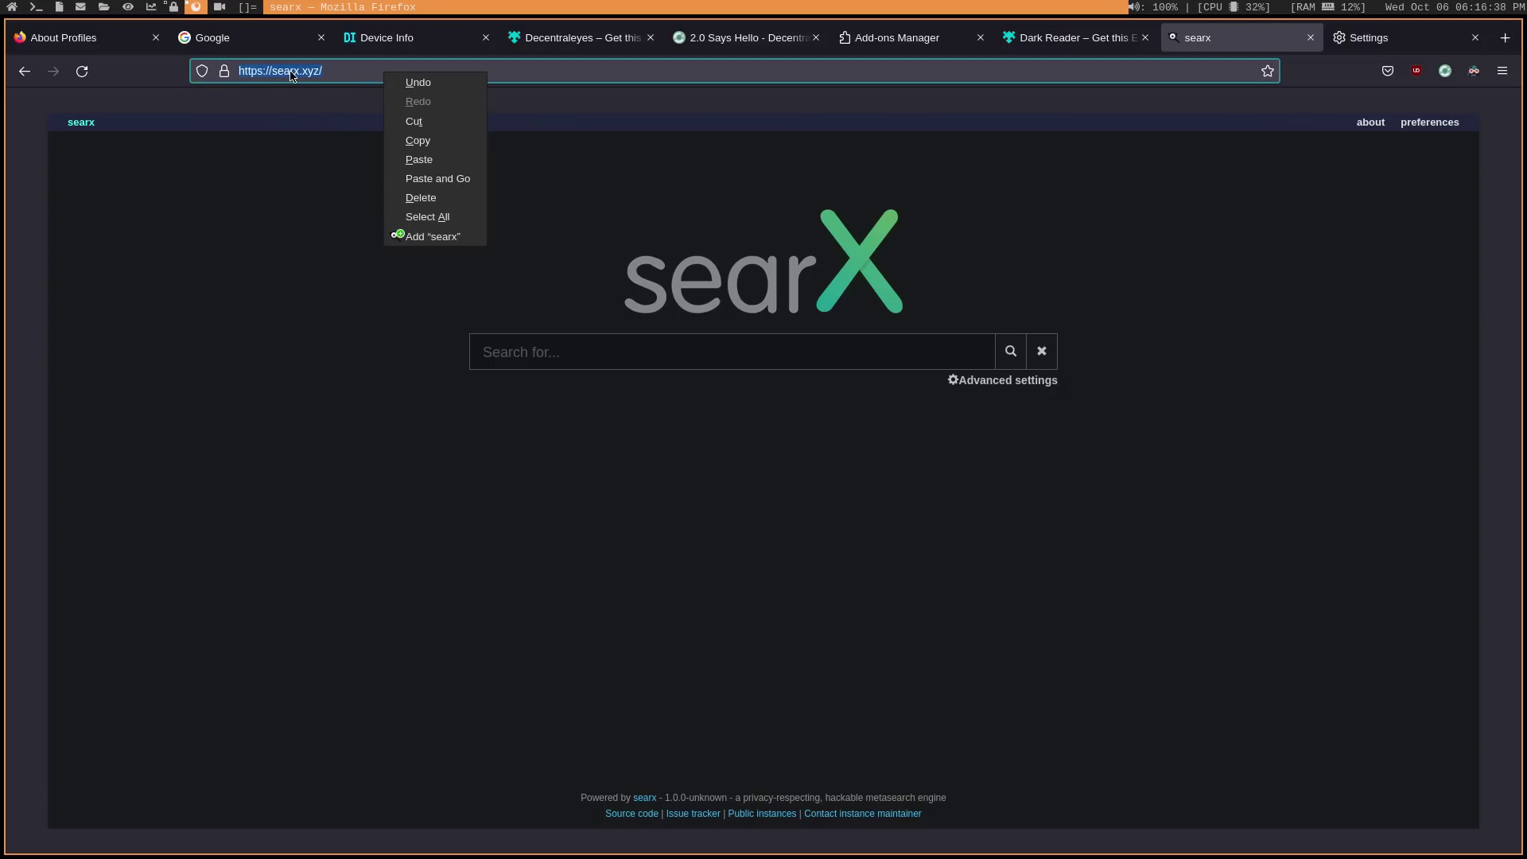
{"action": "left_click", "coordinate": [421, 236]}
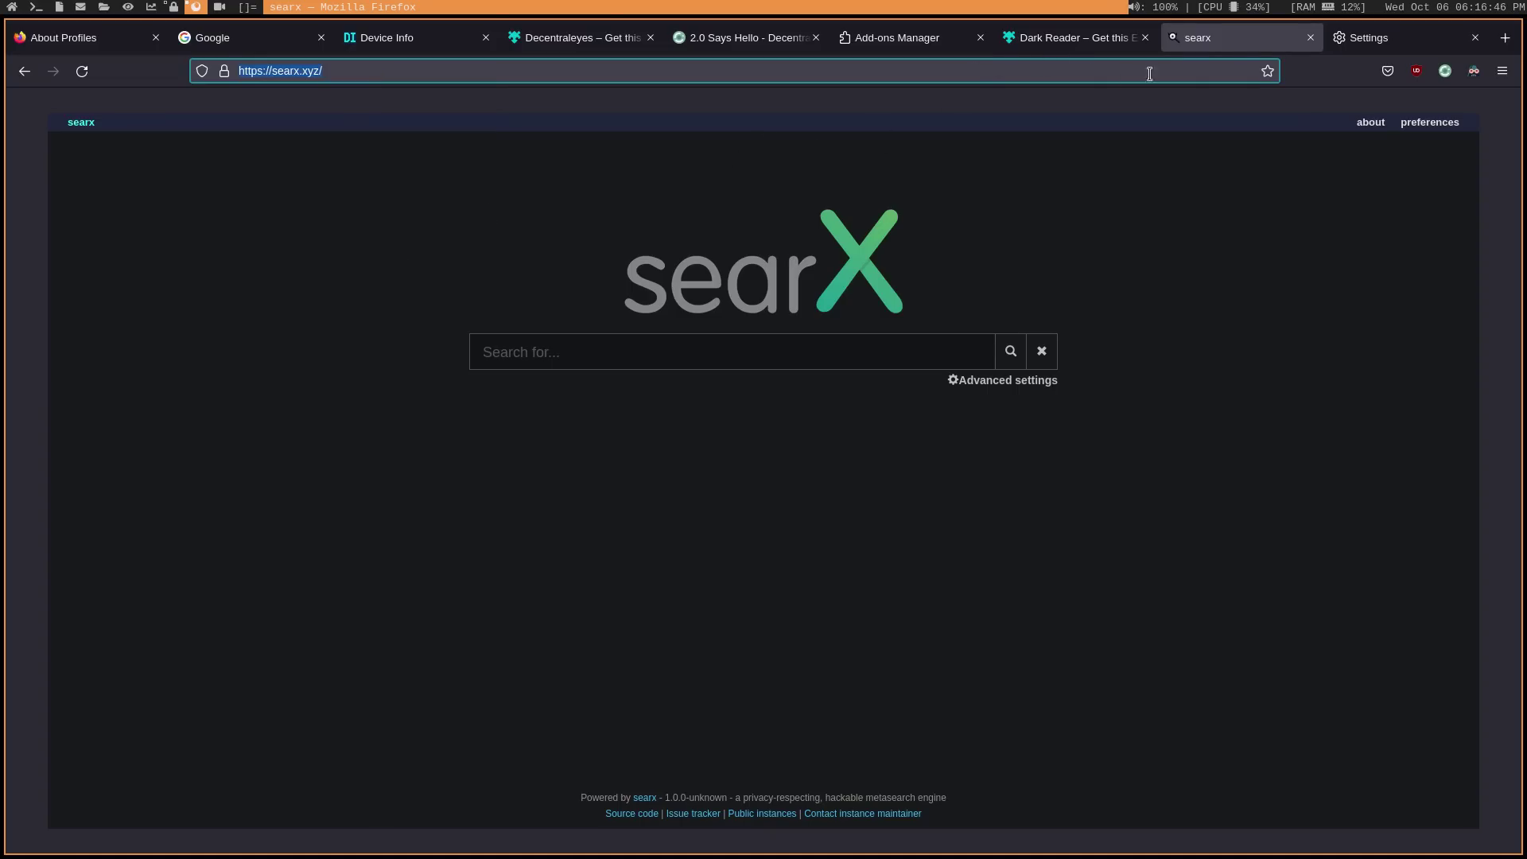
Step: Choose searx as the Default Search Engine in Search settings
{"action": "left_click", "coordinate": [1385, 39]}
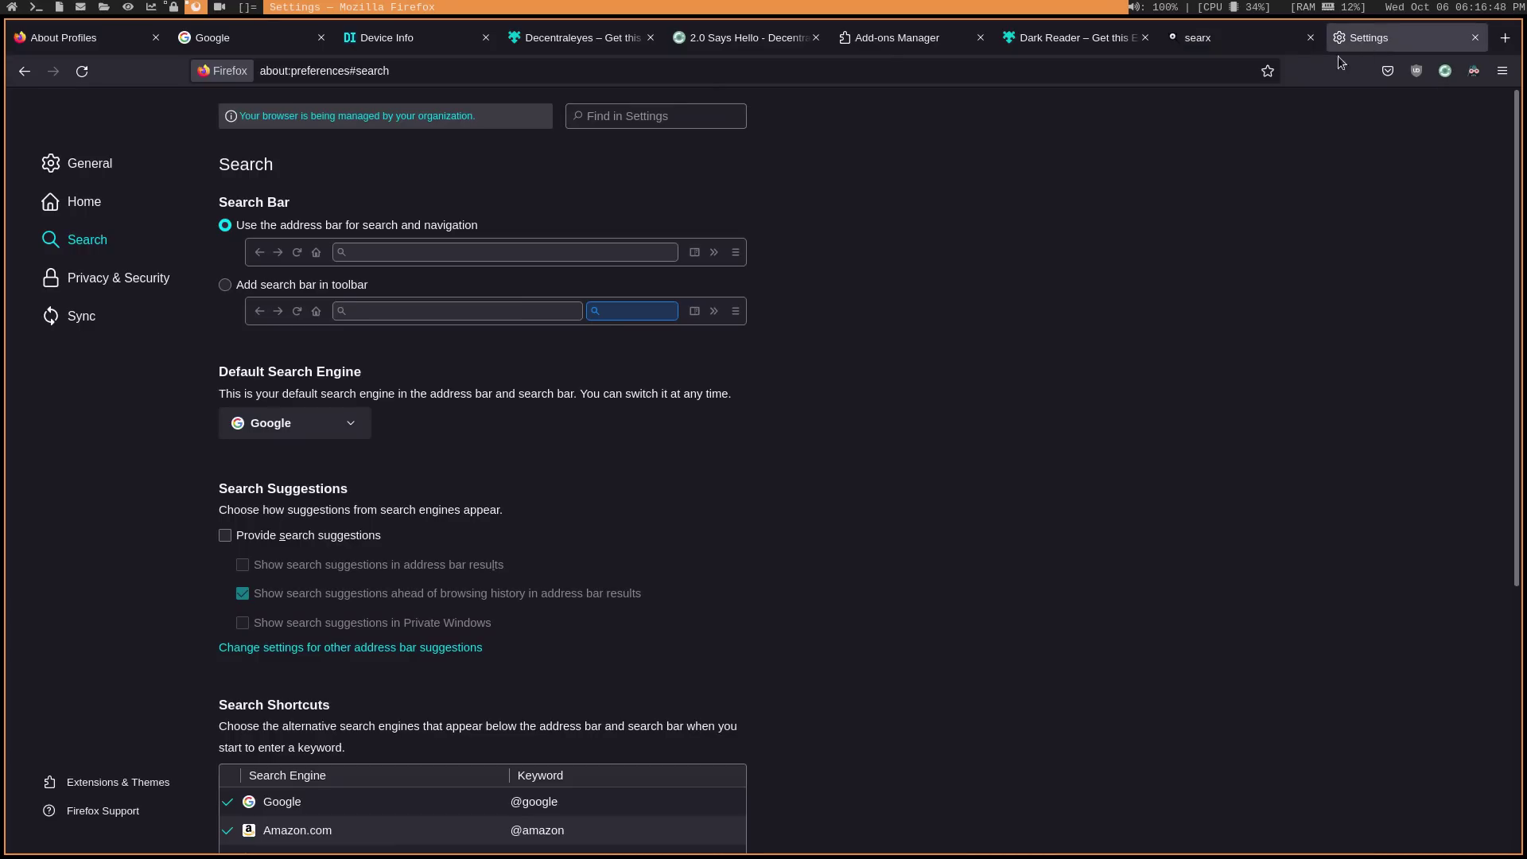
{"action": "left_click", "coordinate": [302, 423]}
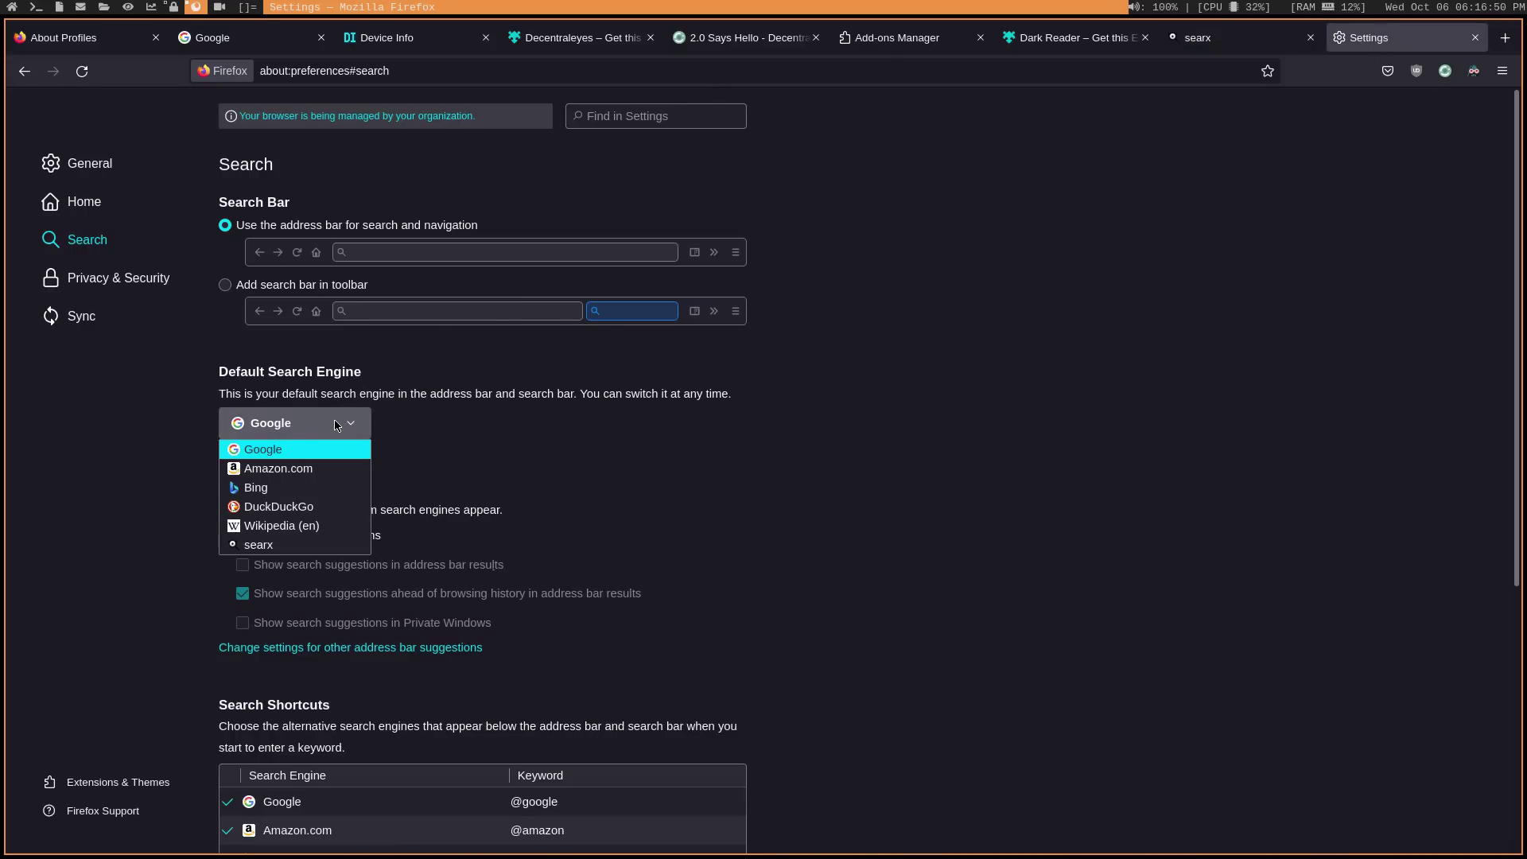
{"action": "left_click", "coordinate": [298, 547]}
{"action": "left_click", "coordinate": [694, 73]}
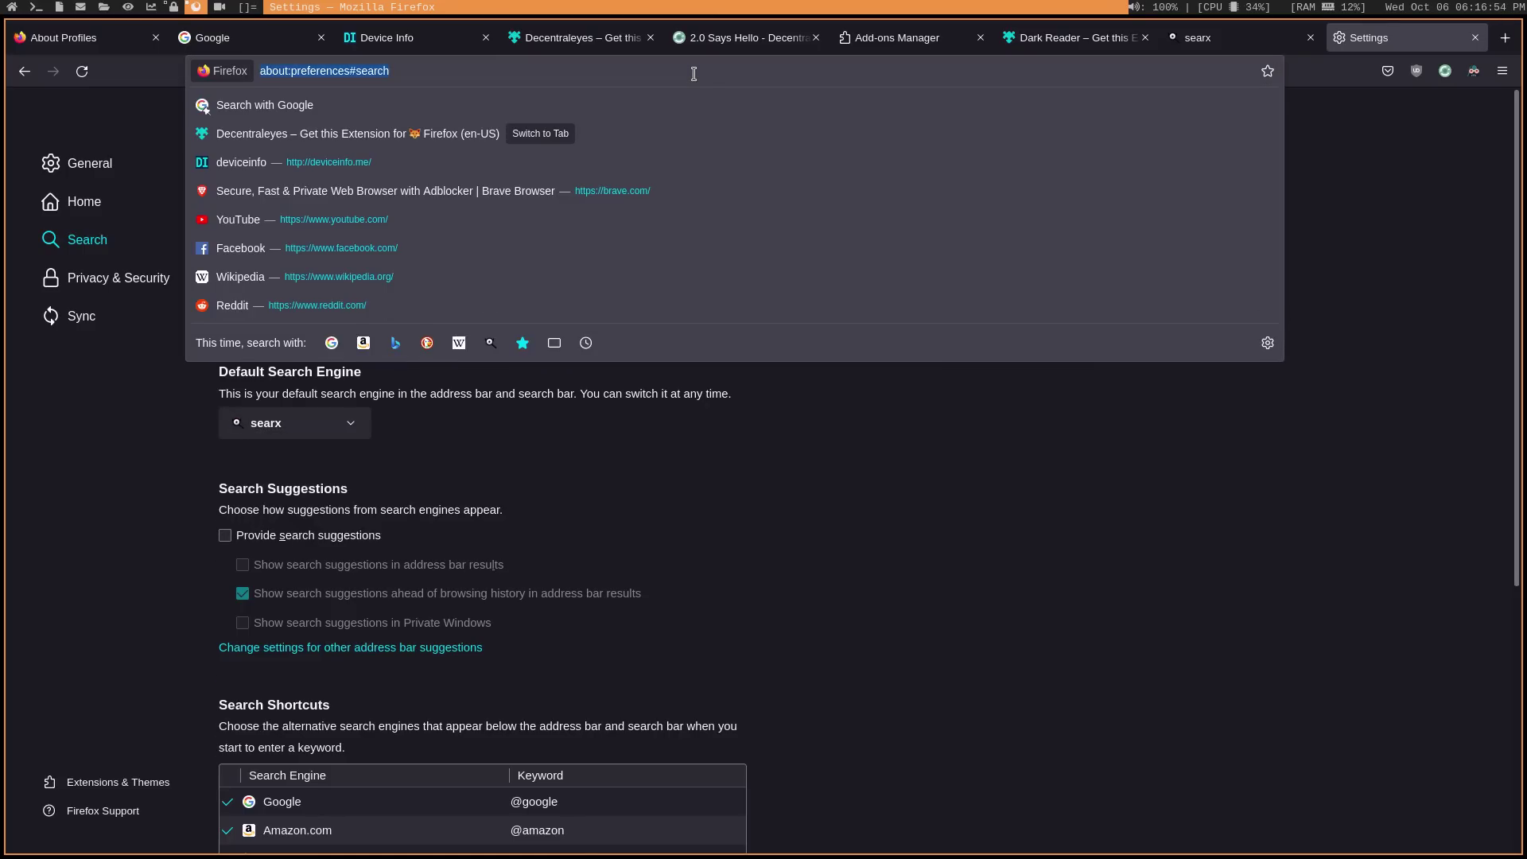
Step: Search 'cows' from the address bar, then enable 'Add search bar in toolbar' in Search settings
{"action": "type", "text": "cows"}
{"action": "key", "text": "Return"}
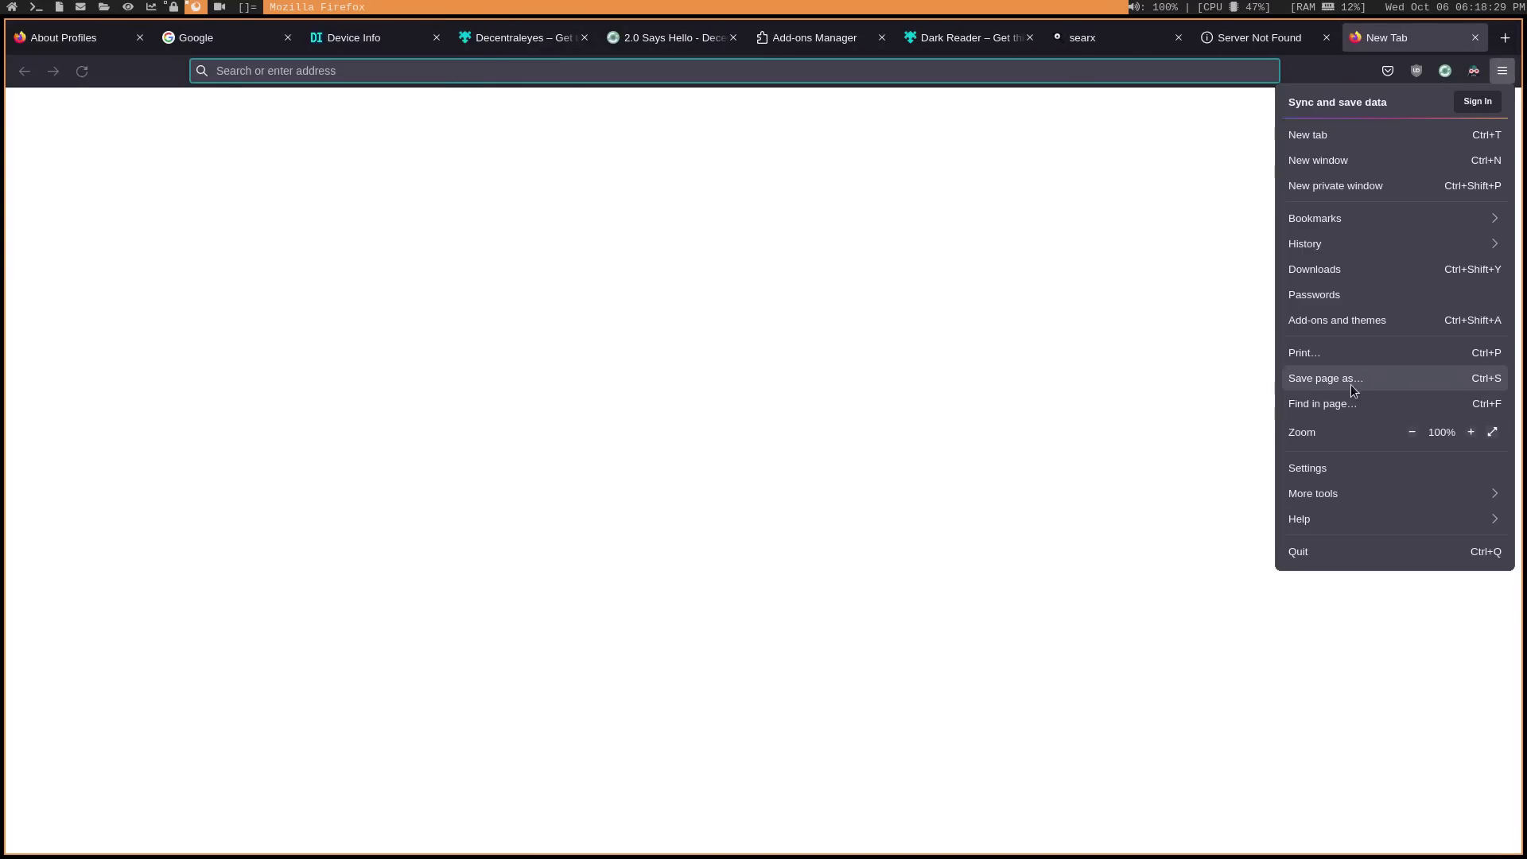
{"action": "left_click", "coordinate": [1328, 471]}
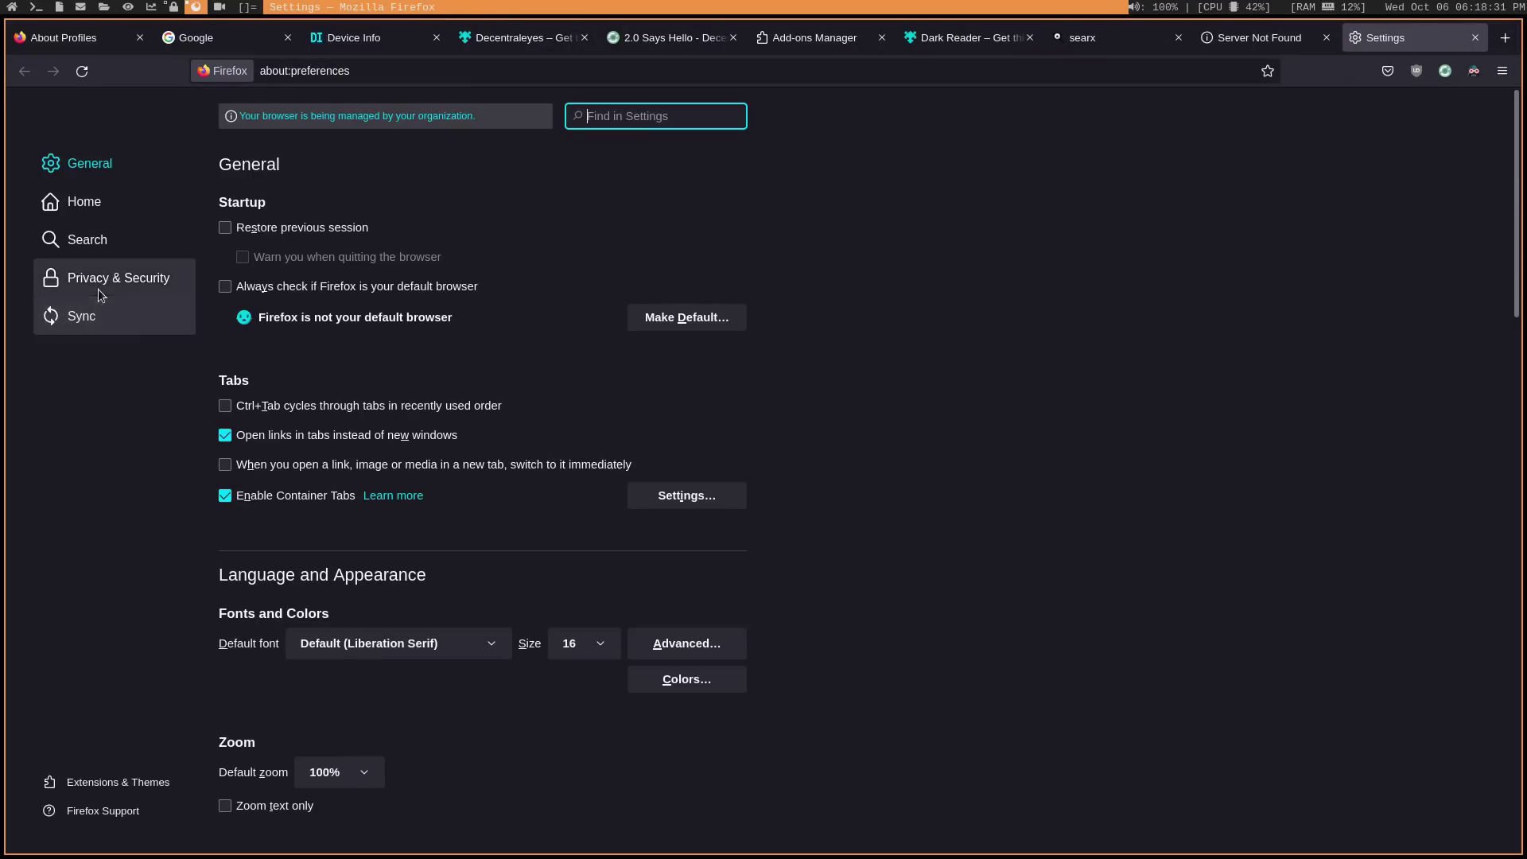
{"action": "left_click", "coordinate": [83, 239]}
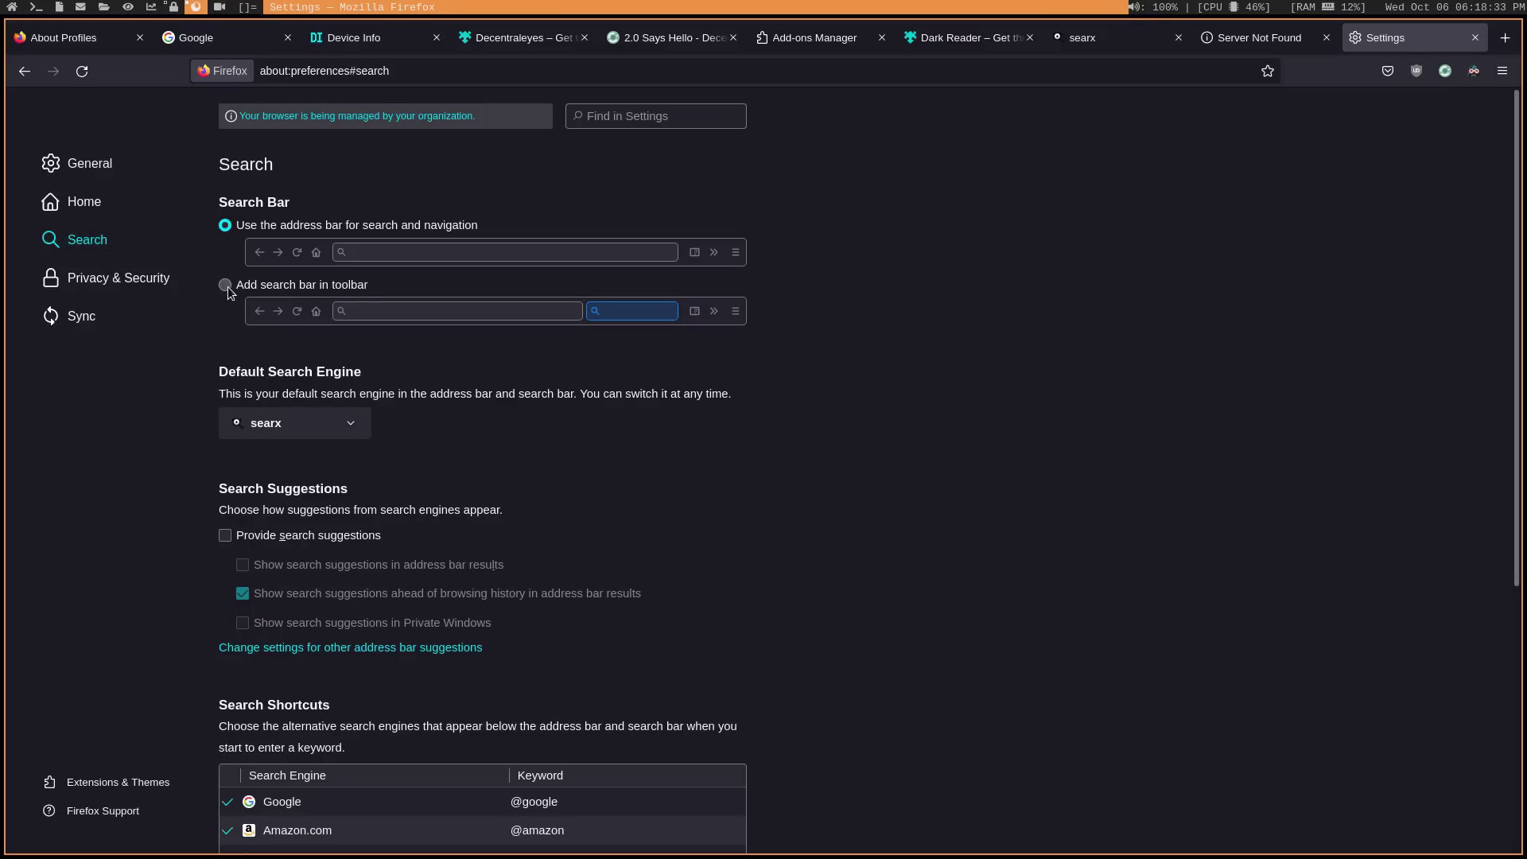
{"action": "left_click", "coordinate": [226, 284]}
Step: Search for 'cows' with searx from the new toolbar search bar
{"action": "left_click", "coordinate": [1114, 71]}
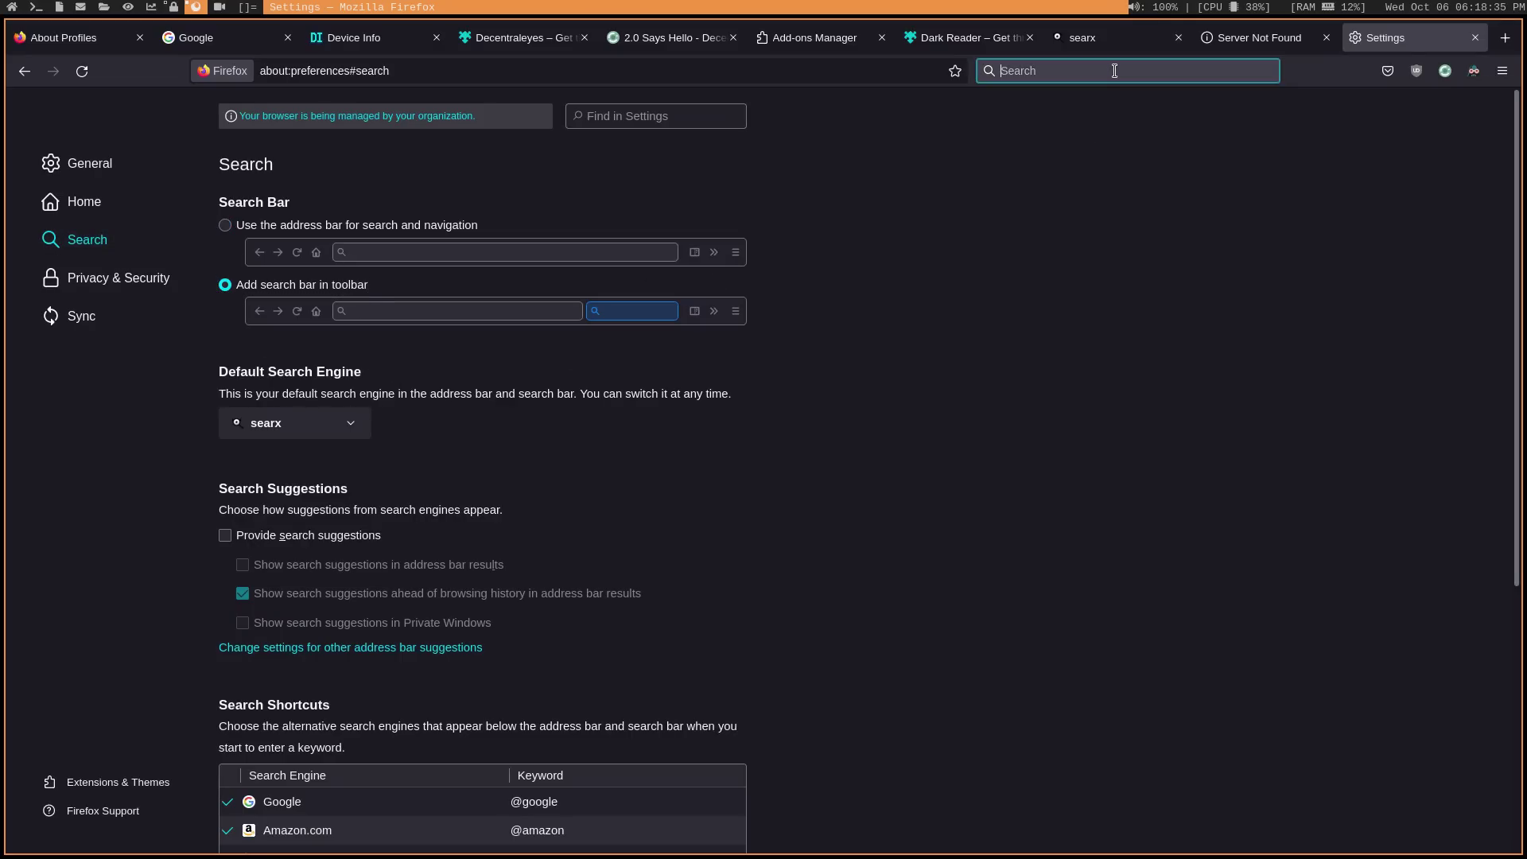
{"action": "type", "text": "cows"}
{"action": "key", "text": "Return"}
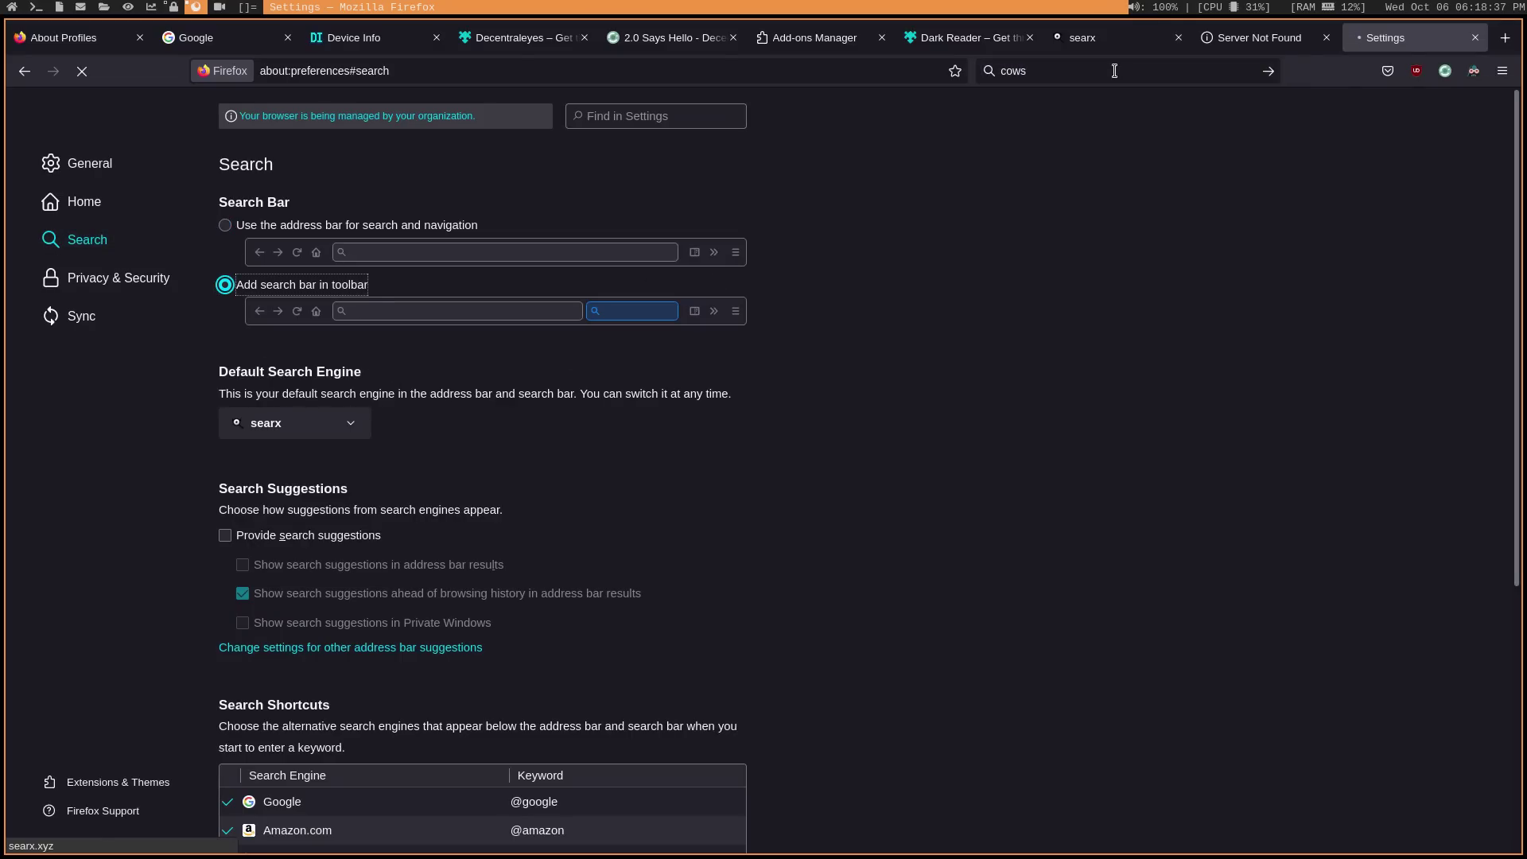